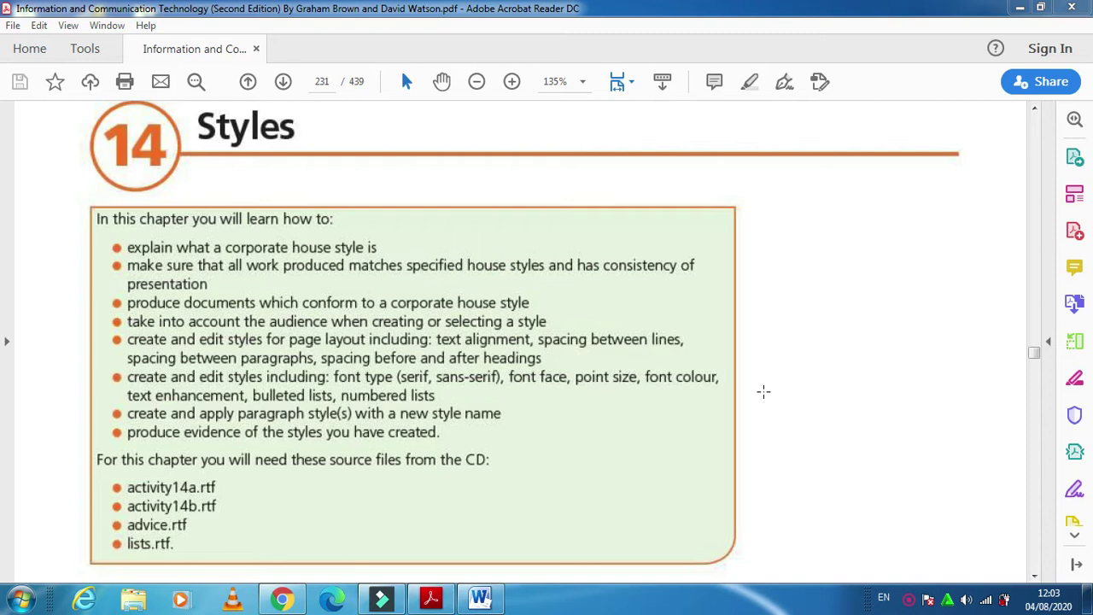
# - Scroll the textbook PDF from the chapter 14 intro to section 14.2 and the Task 14a box
pyautogui.click(416, 475)
pyautogui.scroll(-2, 416, 475)
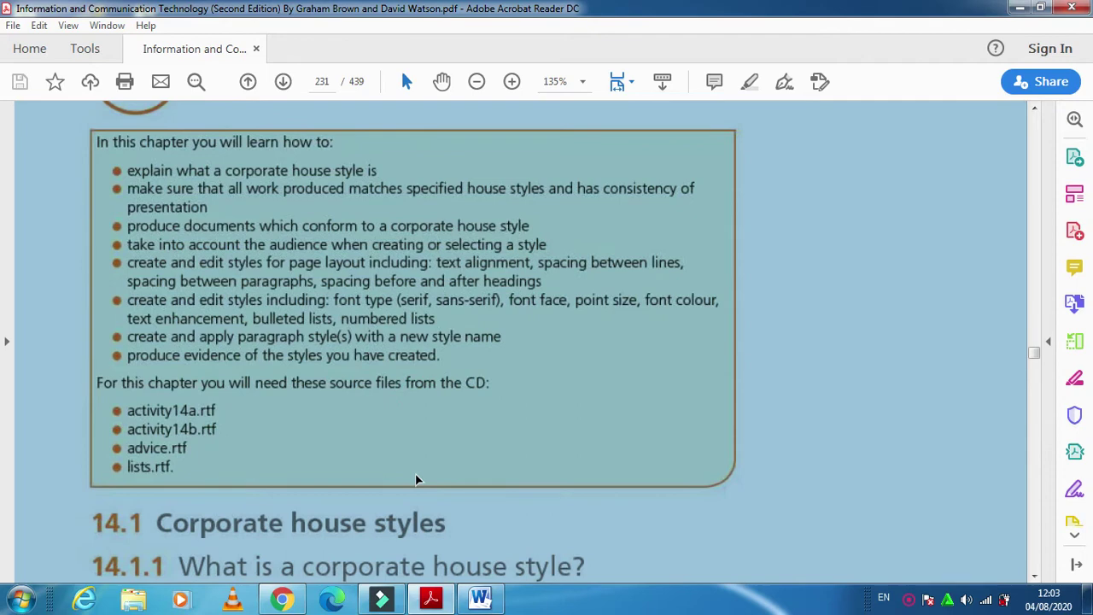
pyautogui.scroll(-15, 416, 478)
pyautogui.scroll(-15, 415, 475)
pyautogui.scroll(-17, 416, 474)
pyautogui.scroll(-15, 415, 474)
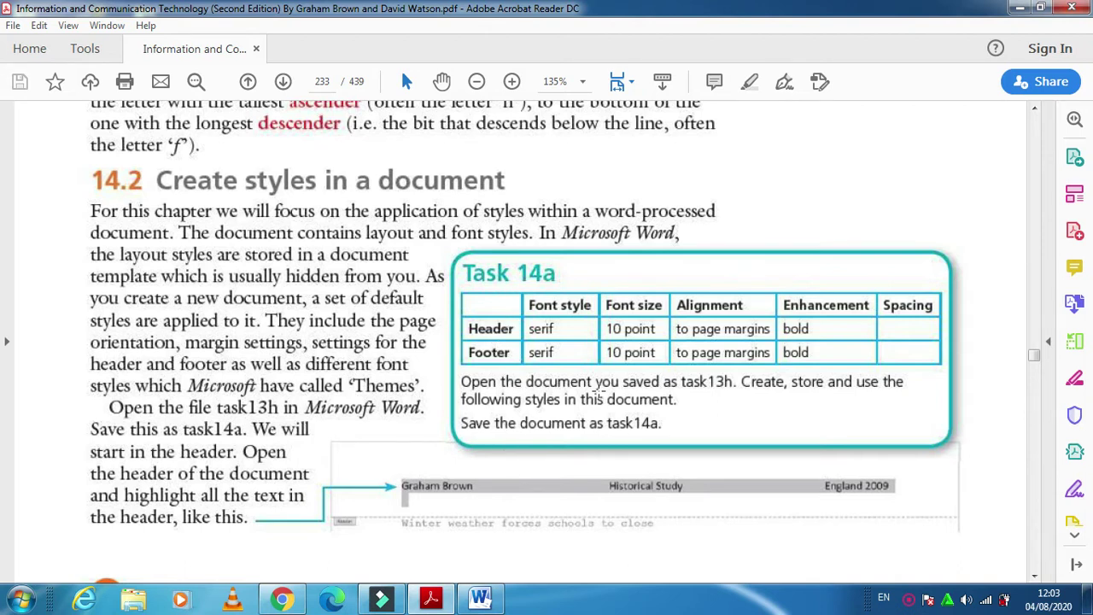
pyautogui.click(481, 600)
# - Switch to the task13h document in Word and place the cursor below the temperature table
pyautogui.click(482, 600)
pyautogui.click(479, 598)
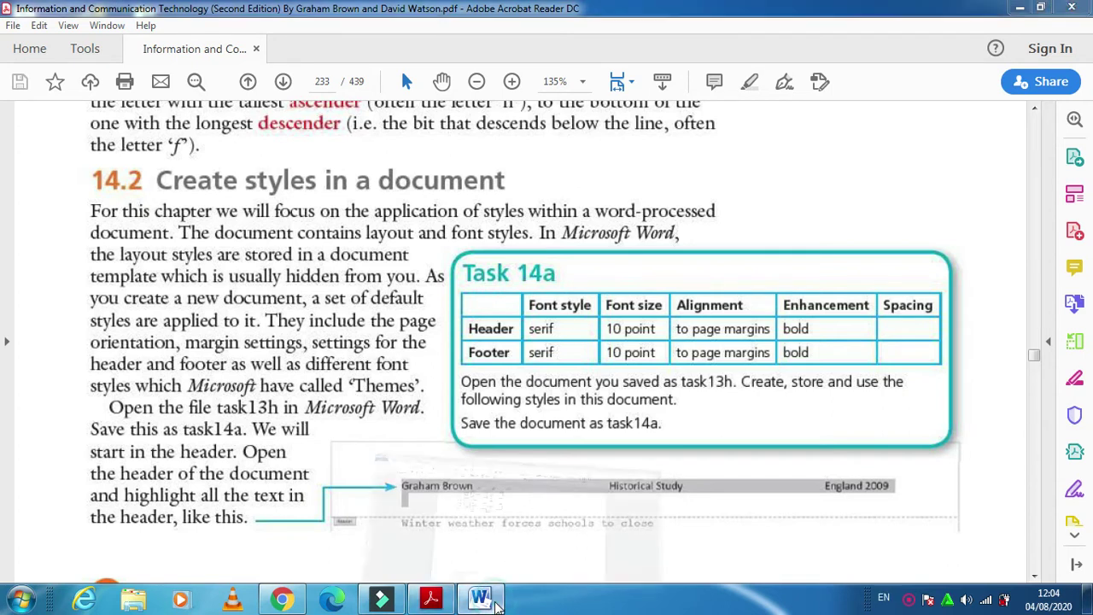
pyautogui.click(407, 366)
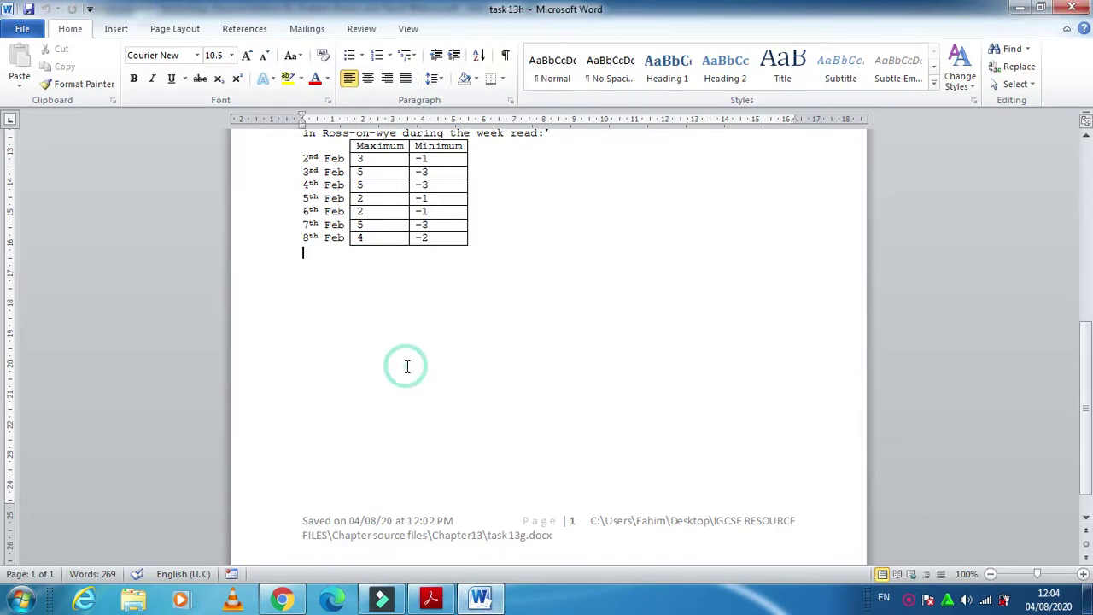
# - Type a sample letter T below the table and enlarge it to a very large size
pyautogui.press('Return')
pyautogui.press('Return')
pyautogui.press('Return')
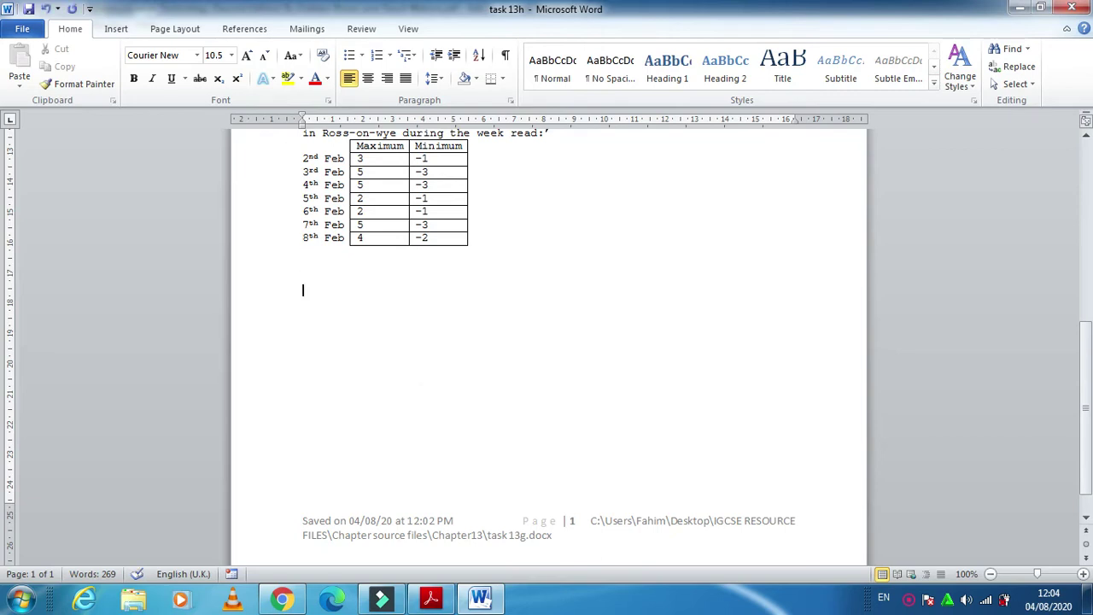
pyautogui.write('T')
pyautogui.hotkey('shift', 'Home')
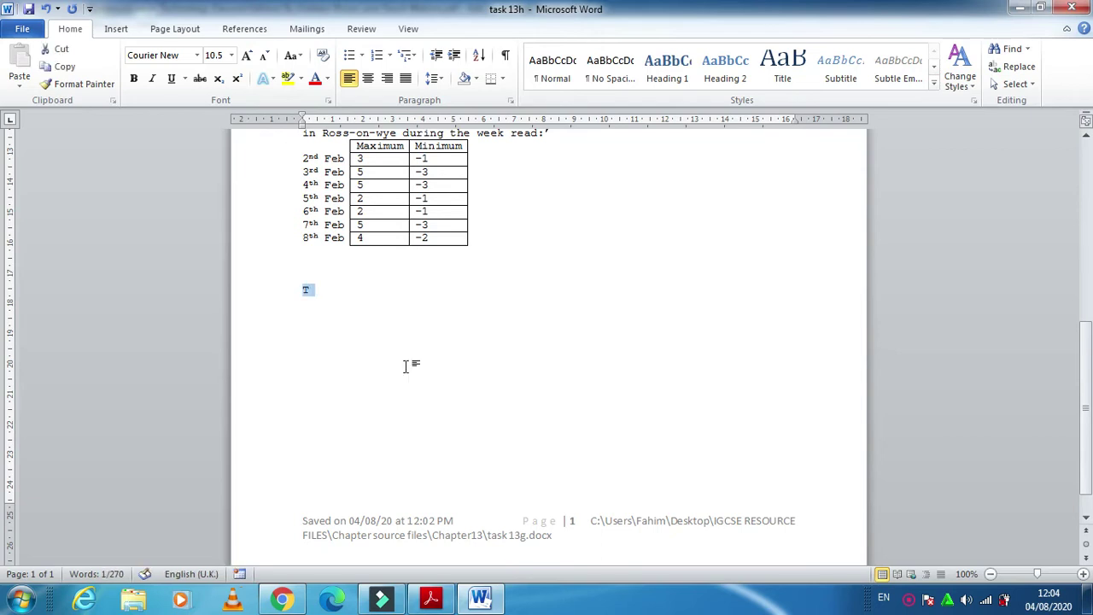
pyautogui.hotkey('ctrl', ']')
pyautogui.hotkey('ctrl', ']')
pyautogui.hotkey('ctrl', ']')
pyautogui.hotkey('ctrl', ']')
pyautogui.hotkey('ctrl', ']')
pyautogui.hotkey('ctrl', ']')
pyautogui.hotkey('ctrl', ']')
pyautogui.hotkey('ctrl', ']')
pyautogui.hotkey('ctrl', ']')
pyautogui.hotkey('ctrl', ']')
pyautogui.hotkey('ctrl', ']')
pyautogui.hotkey('ctrl', ']')
pyautogui.hotkey('ctrl', ']')
pyautogui.hotkey('ctrl', ']')
pyautogui.hotkey('ctrl', ']')
pyautogui.hotkey('ctrl', ']')
pyautogui.hotkey('ctrl', ']')
pyautogui.hotkey('ctrl', ']')
pyautogui.hotkey('ctrl', ']')
pyautogui.hotkey('ctrl', ']')
pyautogui.hotkey('ctrl', ']')
pyautogui.hotkey('ctrl', ']')
pyautogui.hotkey('ctrl', ']')
pyautogui.hotkey('ctrl', ']')
pyautogui.hotkey('ctrl', ']')
pyautogui.hotkey('ctrl', ']')
pyautogui.hotkey('ctrl', ']')
pyautogui.hotkey('ctrl', ']')
pyautogui.hotkey('ctrl', ']')
pyautogui.hotkey('ctrl', ']')
pyautogui.hotkey('ctrl', ']')
pyautogui.hotkey('ctrl', ']')
pyautogui.hotkey('ctrl', ']')
pyautogui.hotkey('ctrl', ']')
pyautogui.hotkey('ctrl', ']')
pyautogui.hotkey('ctrl', ']')
pyautogui.hotkey('ctrl', ']')
pyautogui.hotkey('ctrl', ']')
pyautogui.hotkey('ctrl', ']')
pyautogui.hotkey('ctrl', ']')
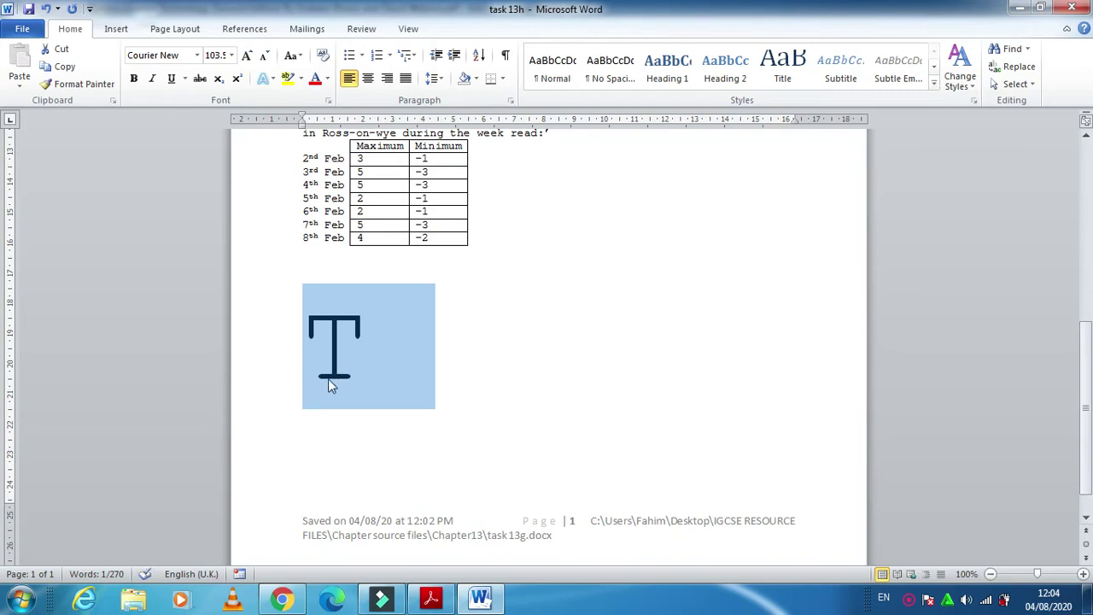
pyautogui.click(491, 337)
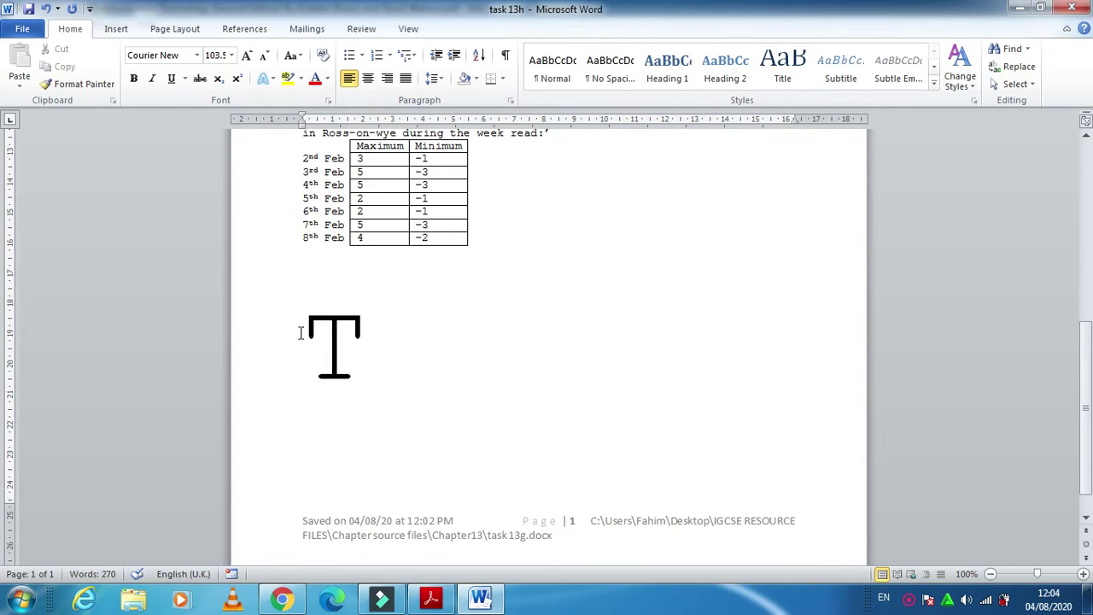
pyautogui.click(364, 353)
pyautogui.doubleClick(355, 353)
# - Compare the T in Times New Roman and Arial, then delete the sample letter
pyautogui.click(196, 56)
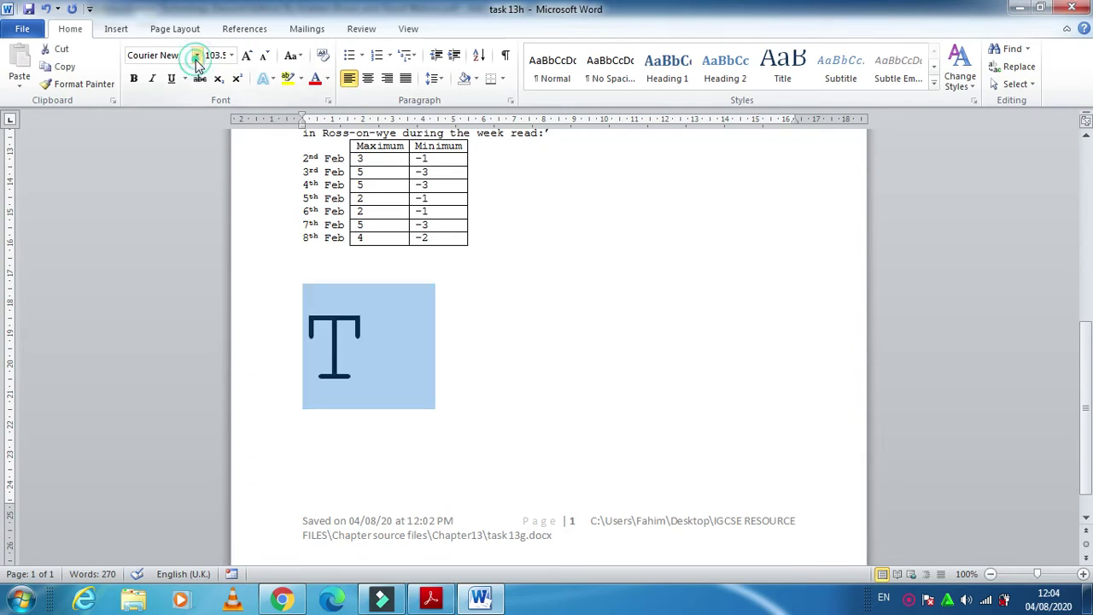
pyautogui.click(212, 146)
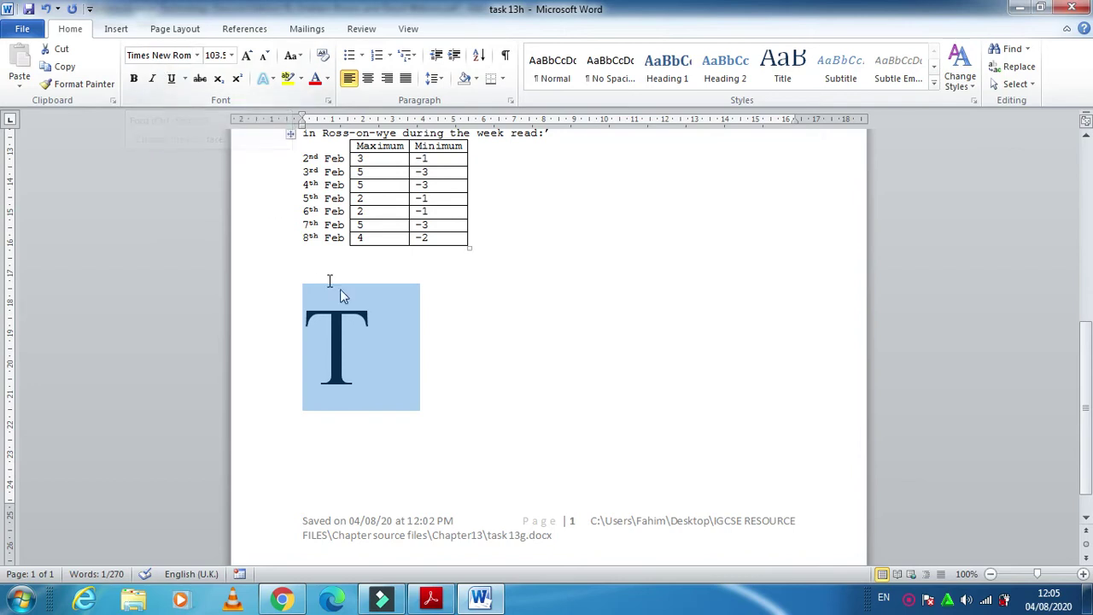
pyautogui.click(197, 57)
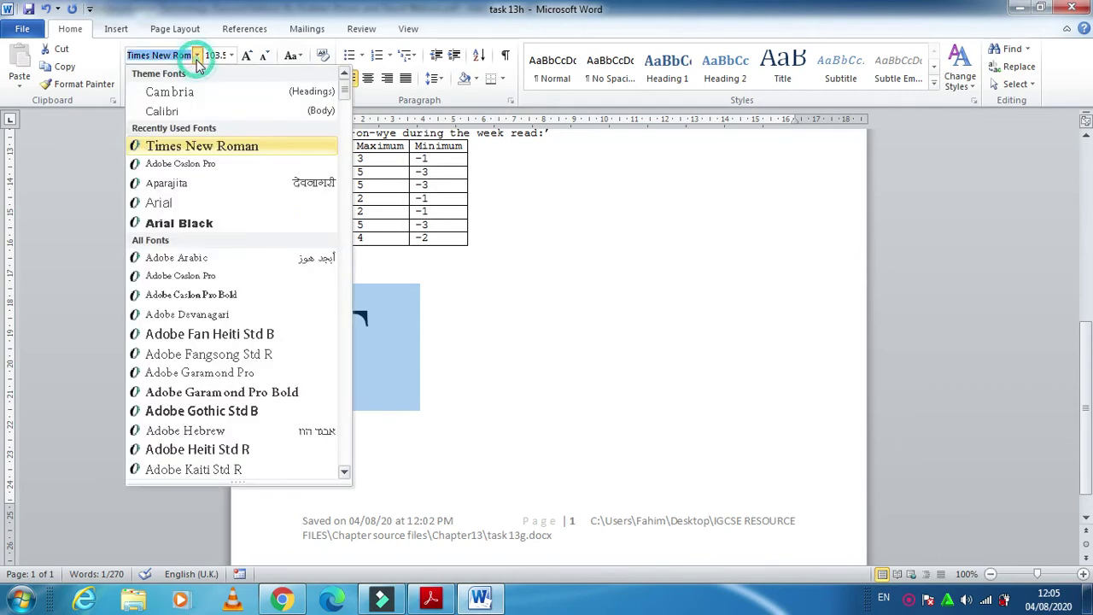
pyautogui.click(175, 203)
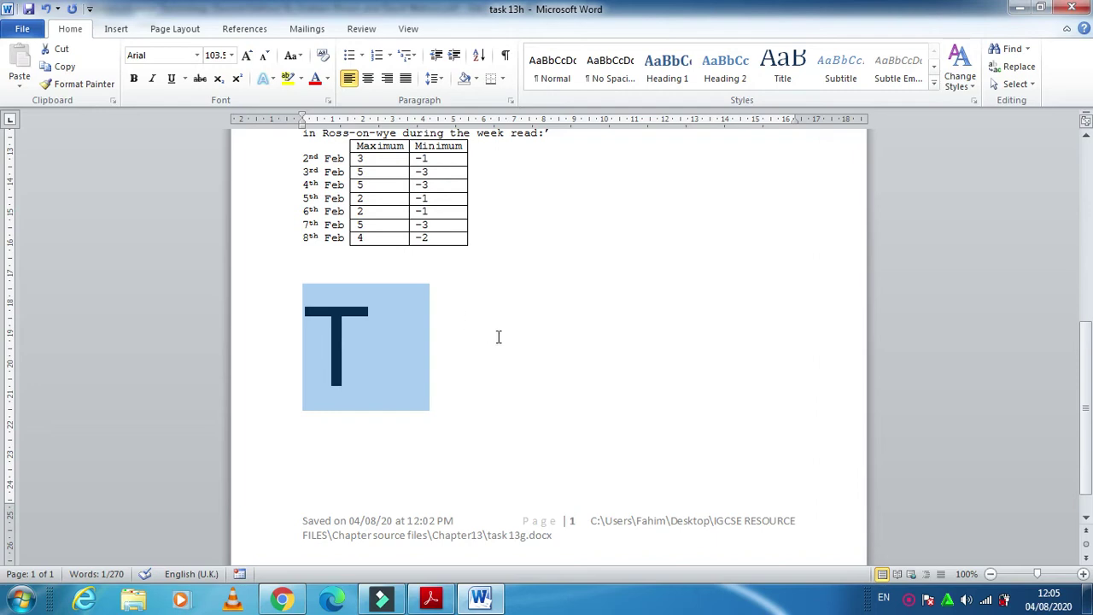
pyautogui.click(197, 55)
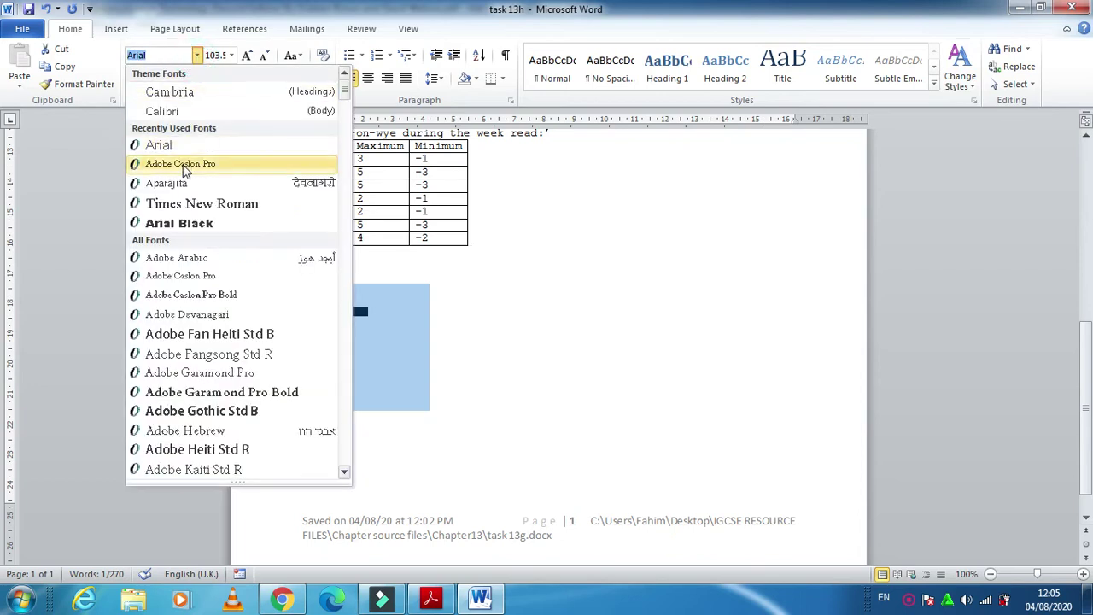
pyautogui.click(184, 204)
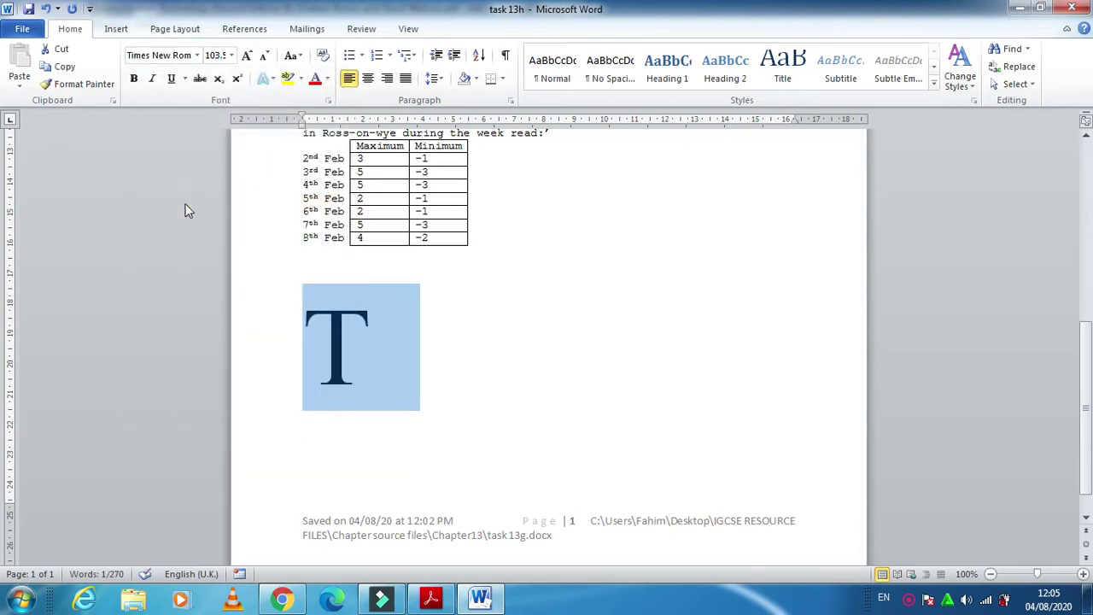
pyautogui.press('BackSpace')
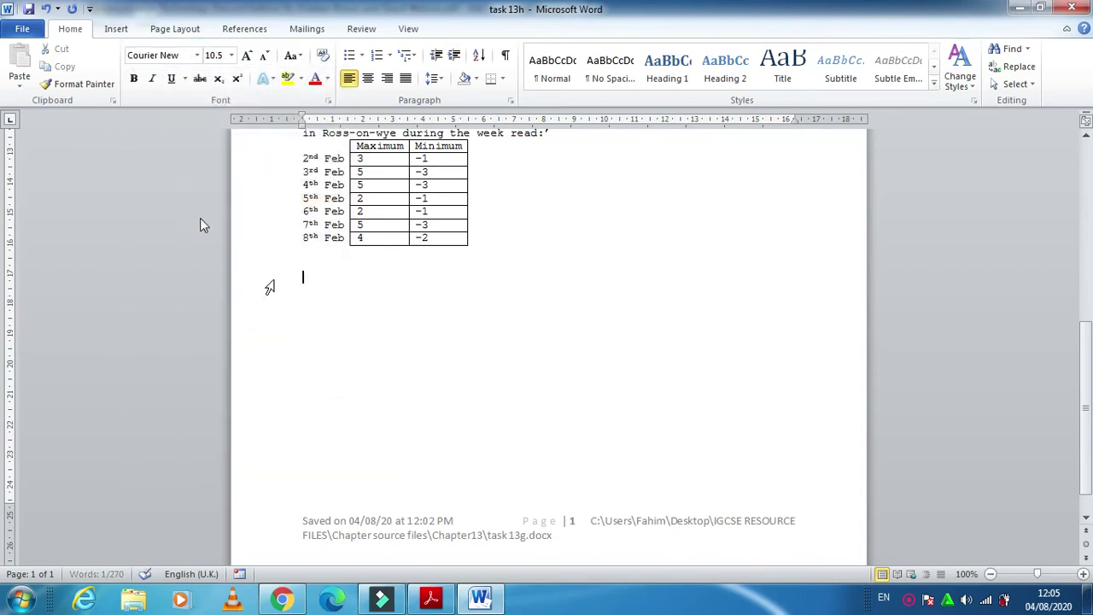
pyautogui.click(431, 599)
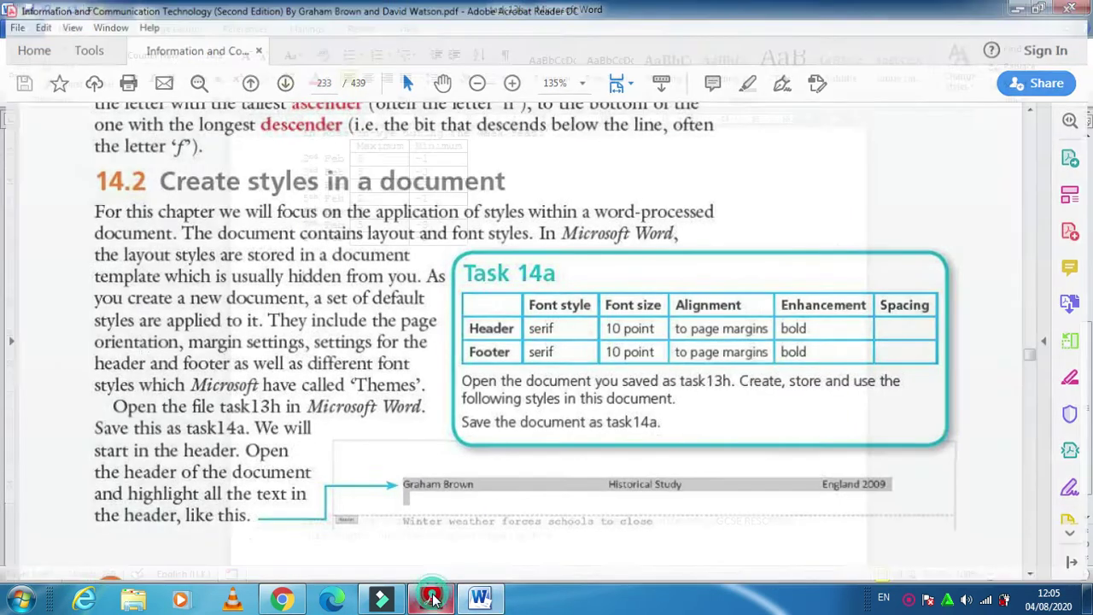
# - Create a new quick style named Header 14a from the Styles gallery and expand its full properties
pyautogui.click(431, 599)
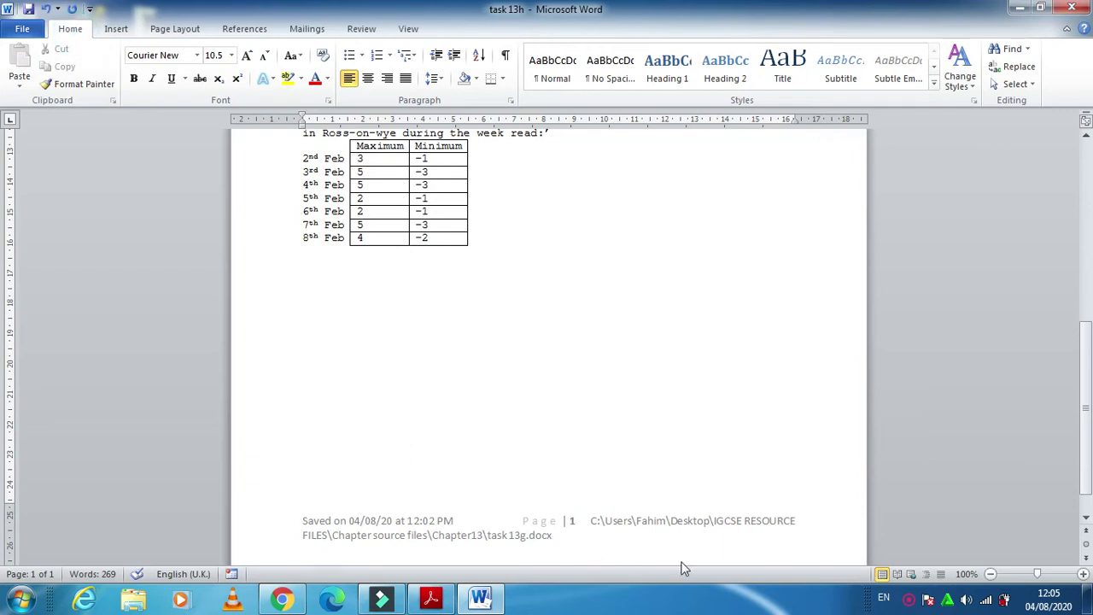
pyautogui.click(935, 87)
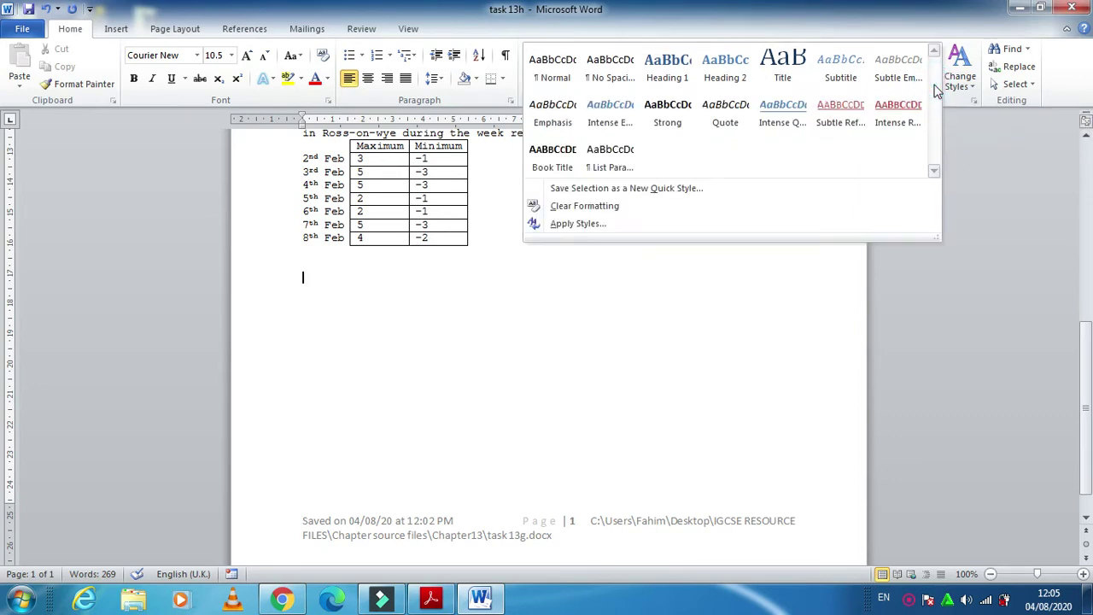
pyautogui.click(707, 190)
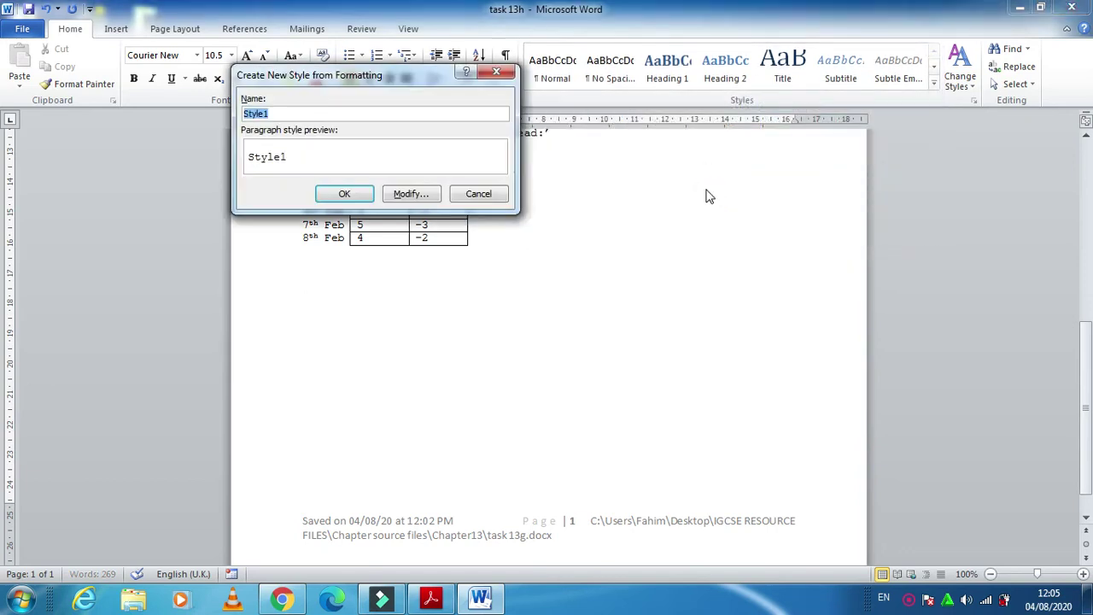
pyautogui.write('Header')
pyautogui.click(405, 195)
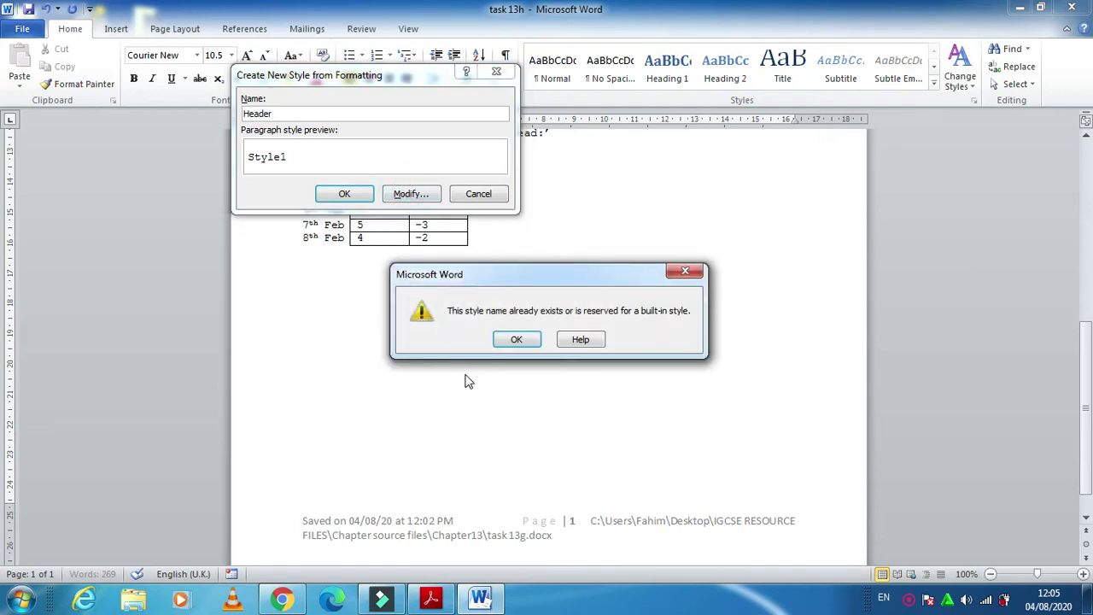
pyautogui.click(516, 339)
pyautogui.click(299, 114)
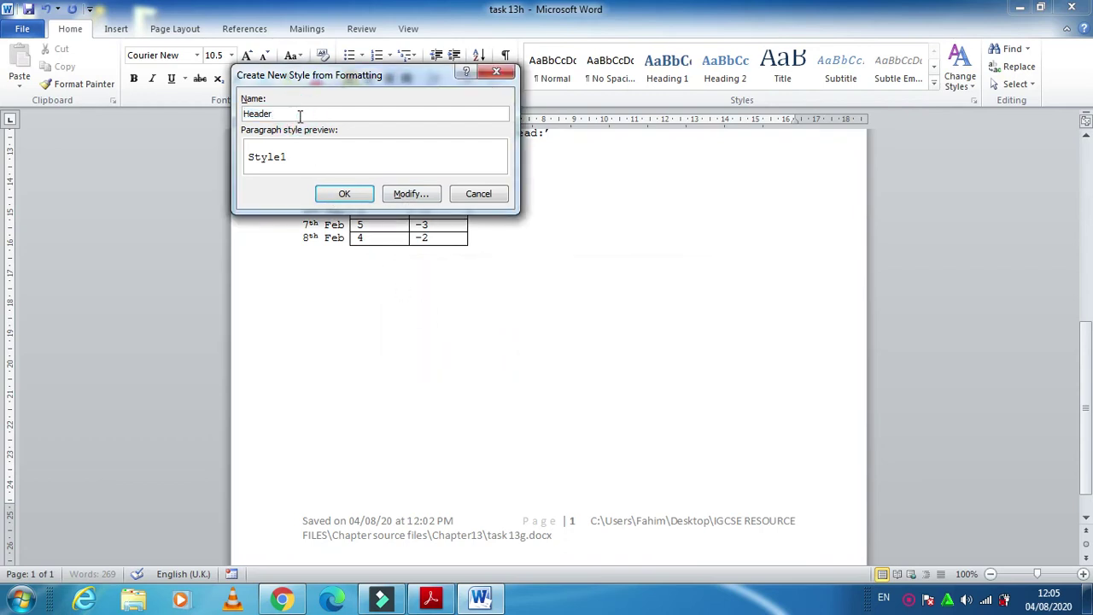
pyautogui.write('14a')
pyautogui.click(413, 194)
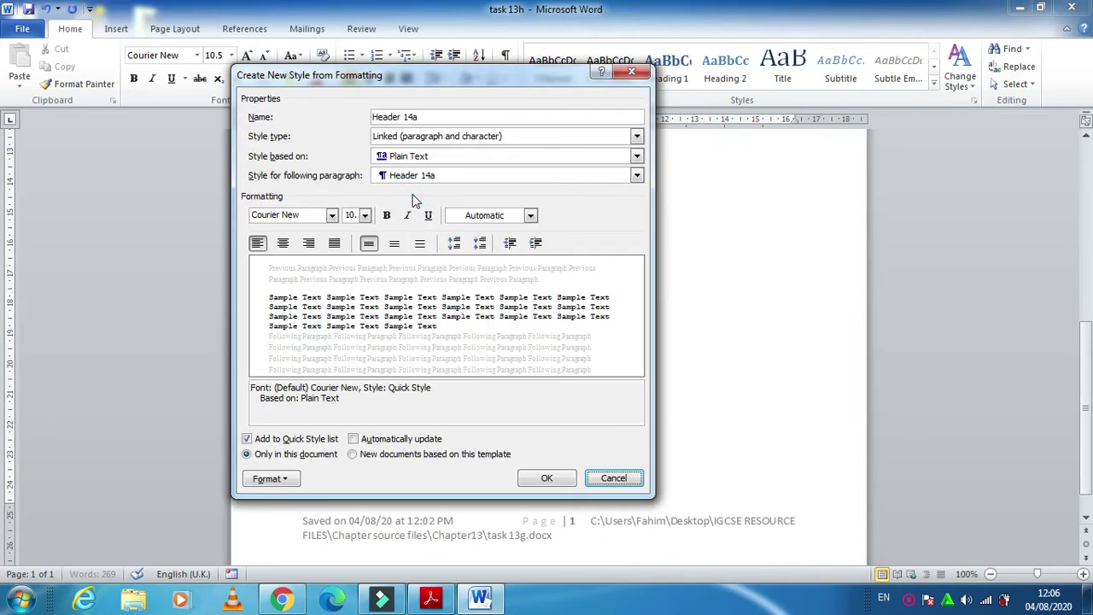
# - Set the Header 14a style to Times New Roman, 10 pt, checking the Task 14a requirements
pyautogui.click(430, 597)
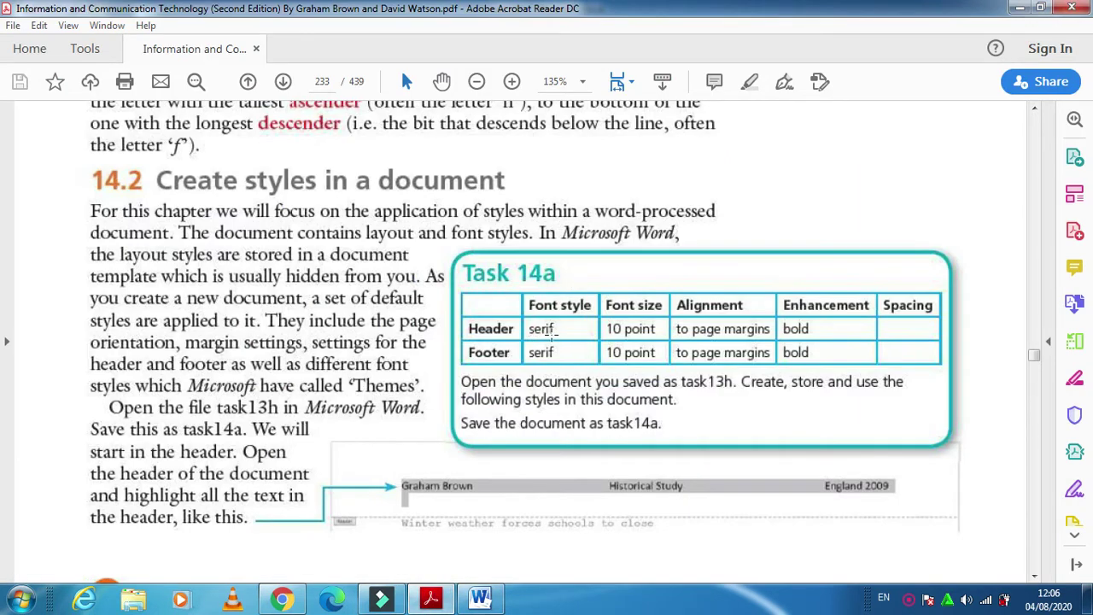
pyautogui.click(479, 598)
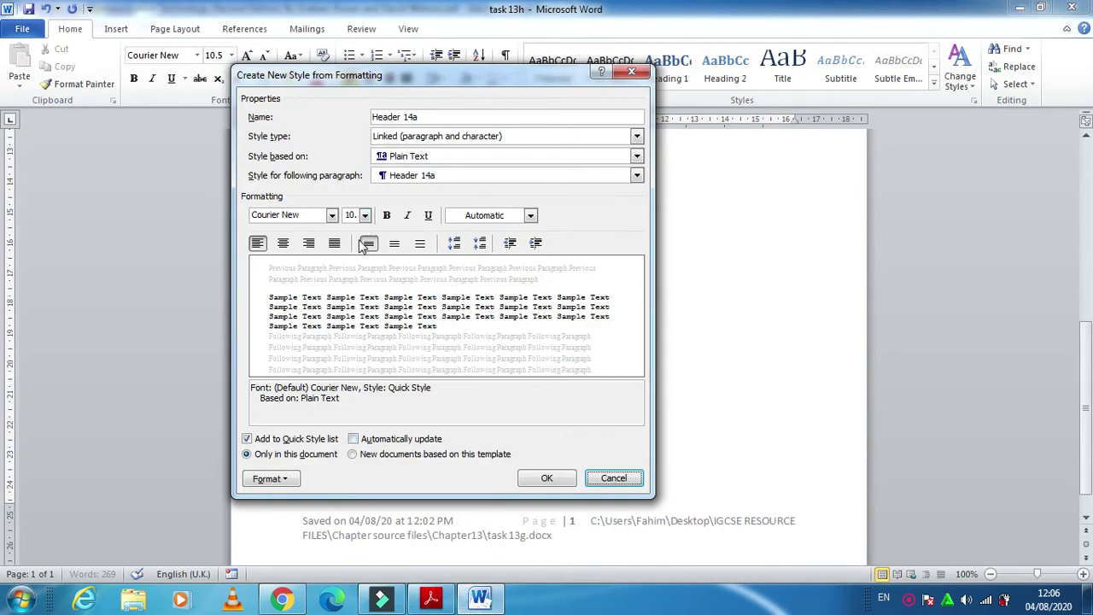
pyautogui.click(332, 215)
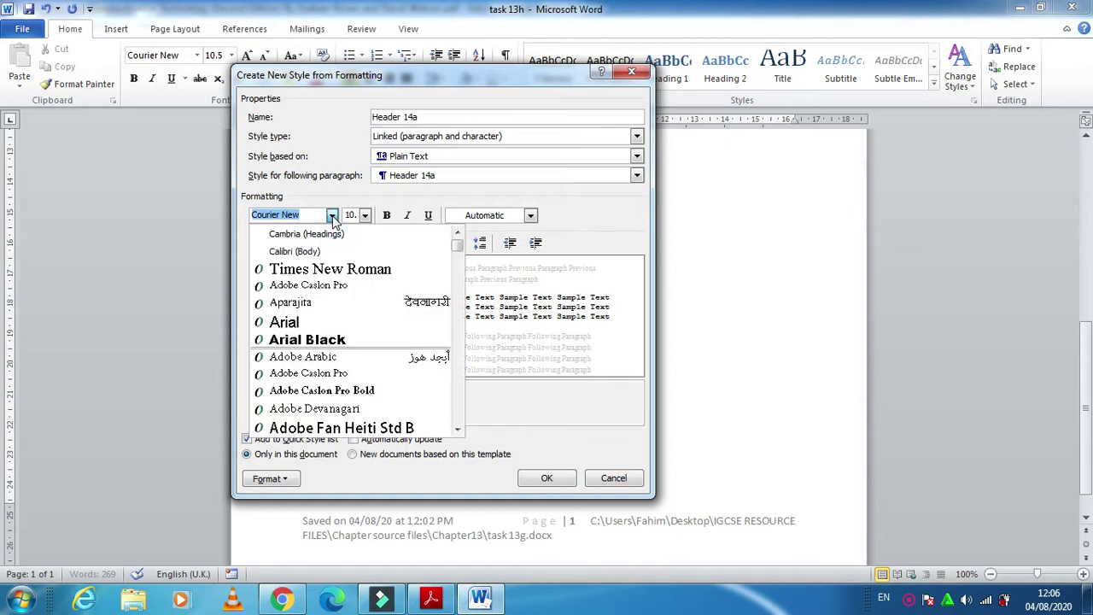
pyautogui.click(357, 266)
pyautogui.click(430, 597)
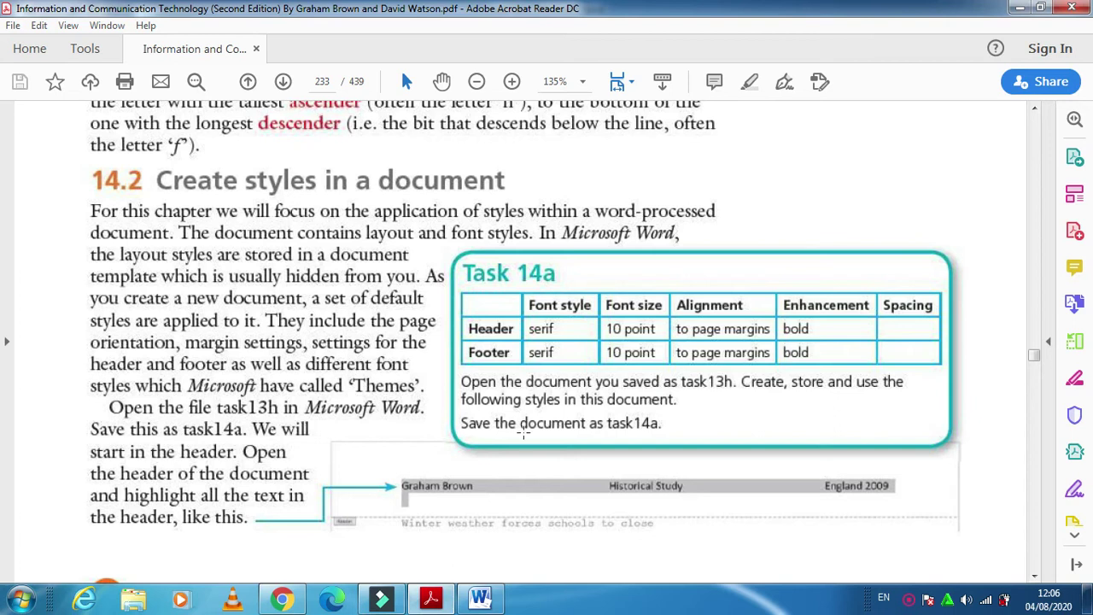
pyautogui.click(432, 599)
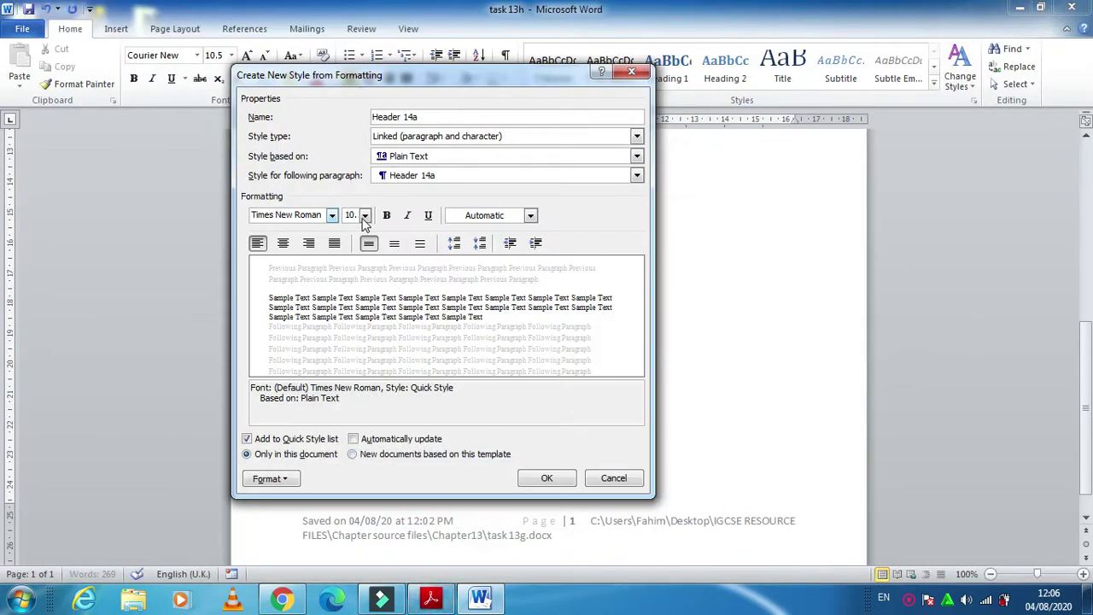
pyautogui.click(364, 215)
pyautogui.click(350, 254)
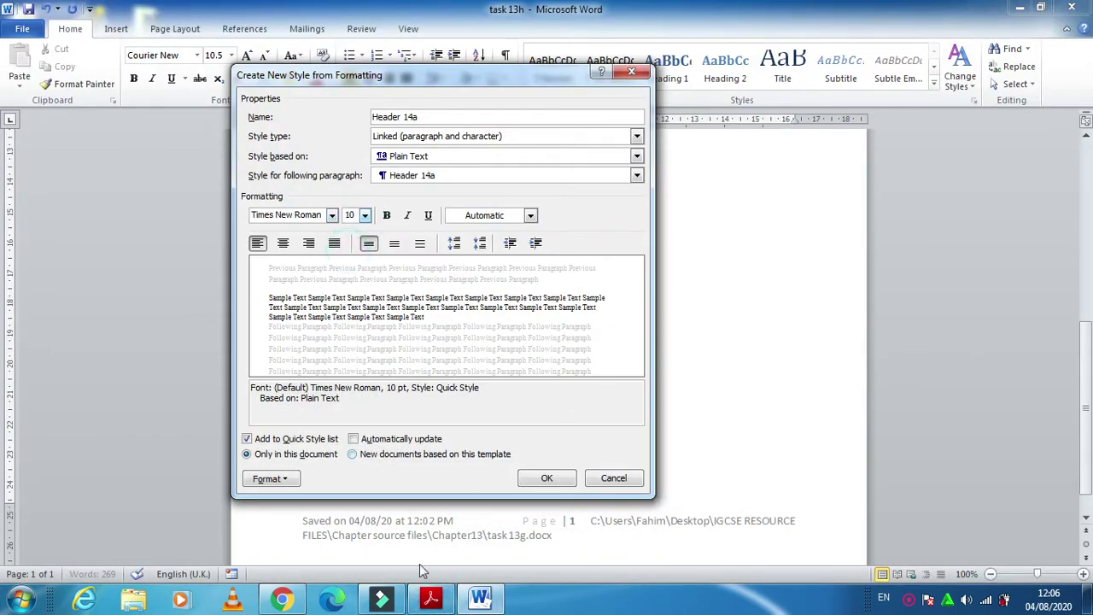
pyautogui.click(386, 601)
pyautogui.click(386, 600)
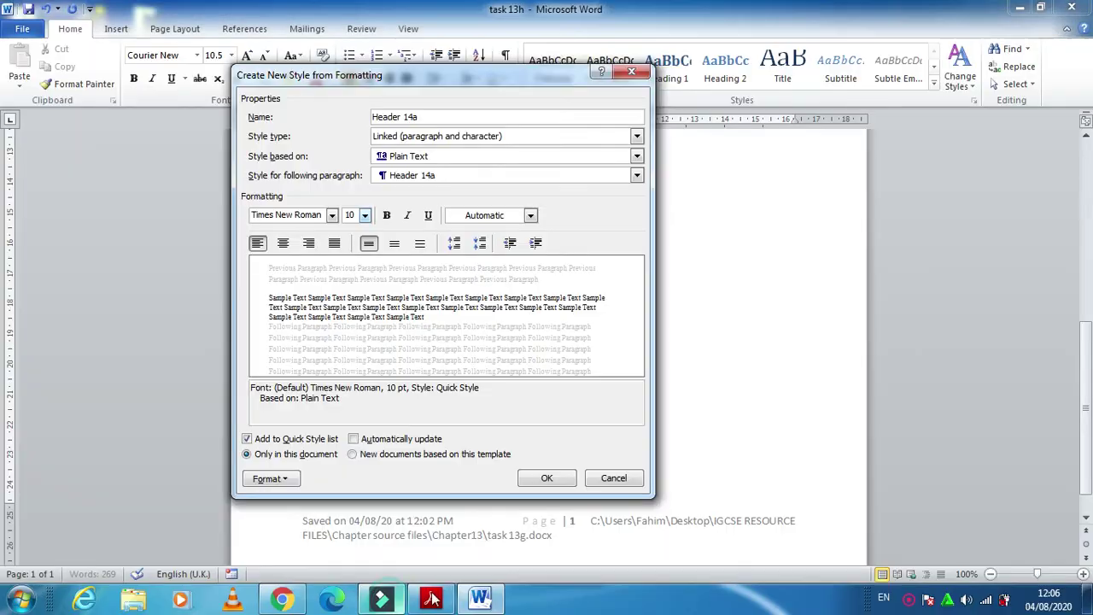
pyautogui.click(431, 599)
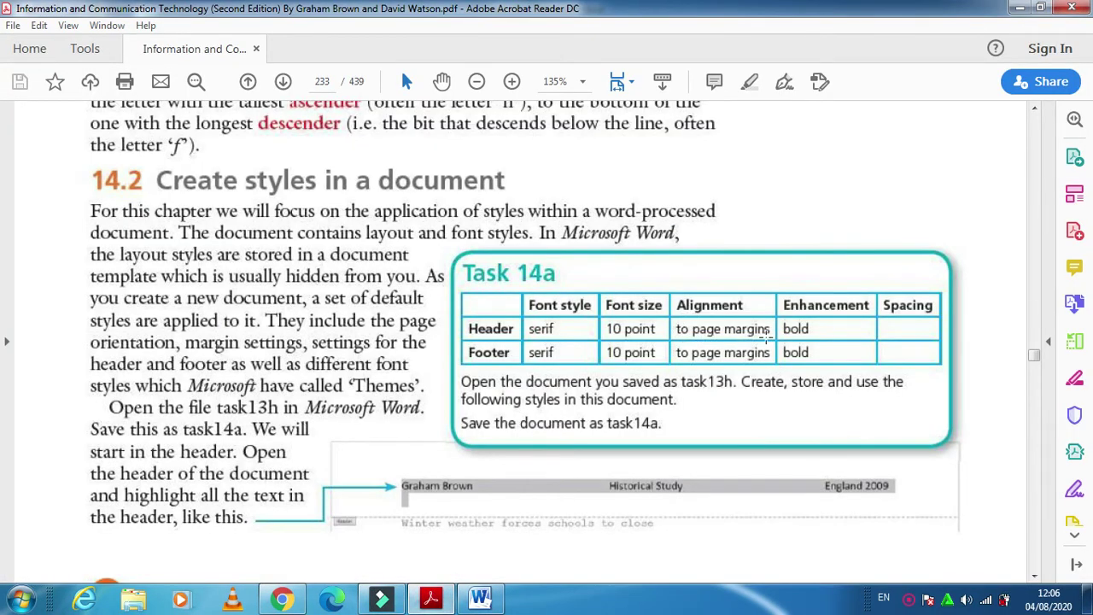
pyautogui.click(431, 599)
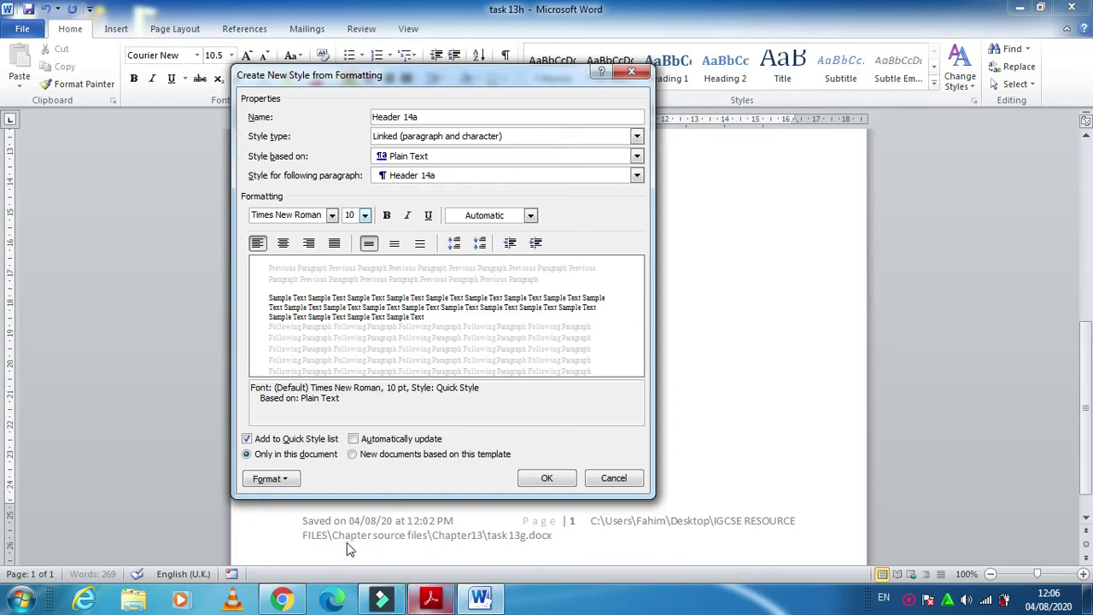
pyautogui.click(269, 479)
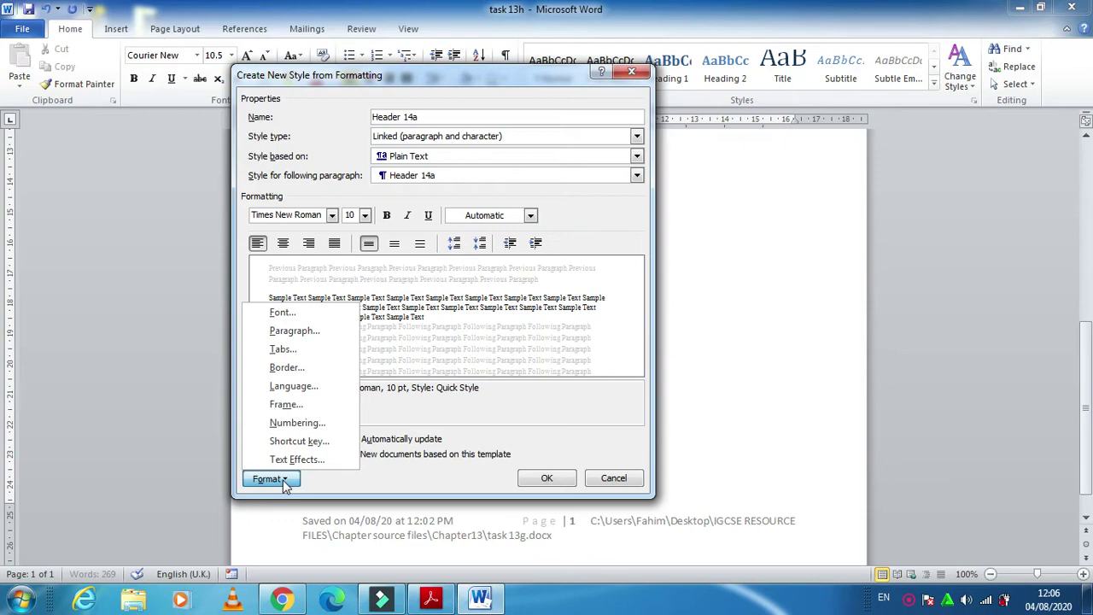
# - Keep Header 14a left-aligned, make it bold, and save it to the quick styles
pyautogui.click(293, 331)
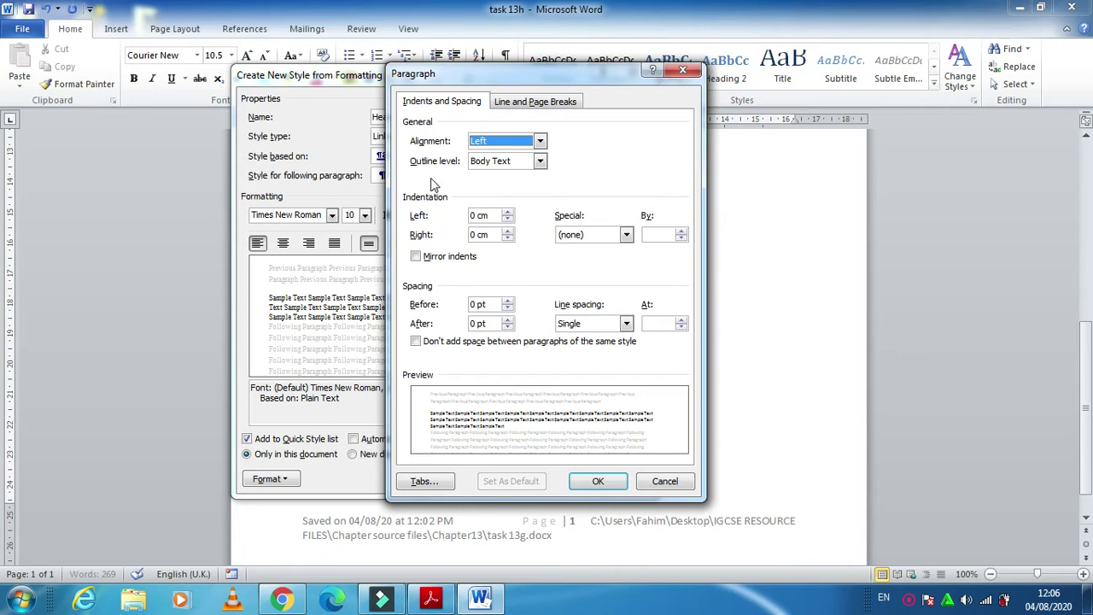
pyautogui.click(538, 141)
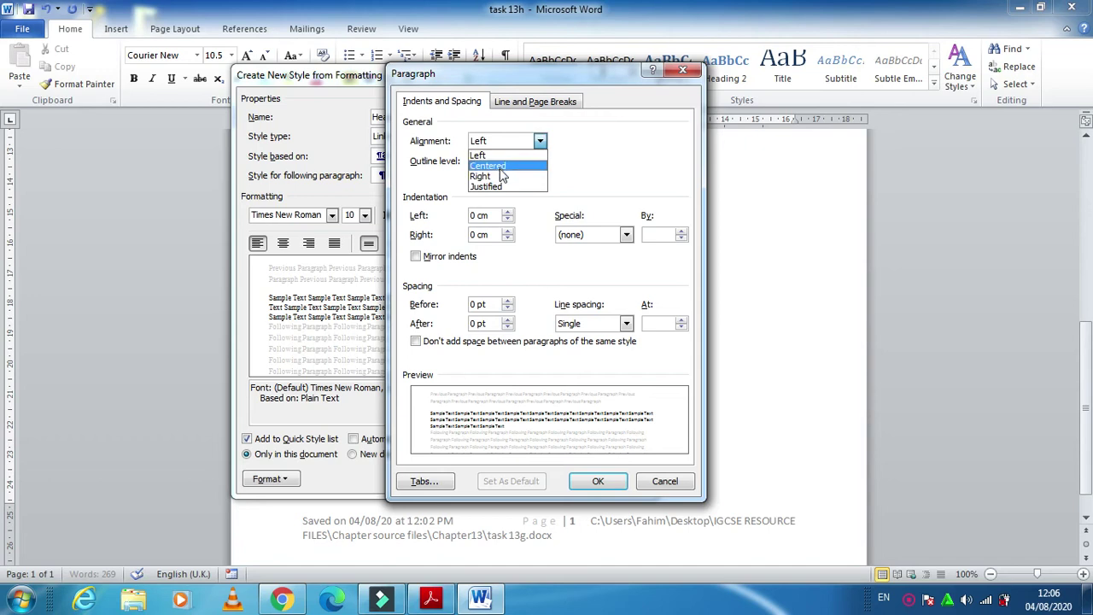
pyautogui.click(491, 156)
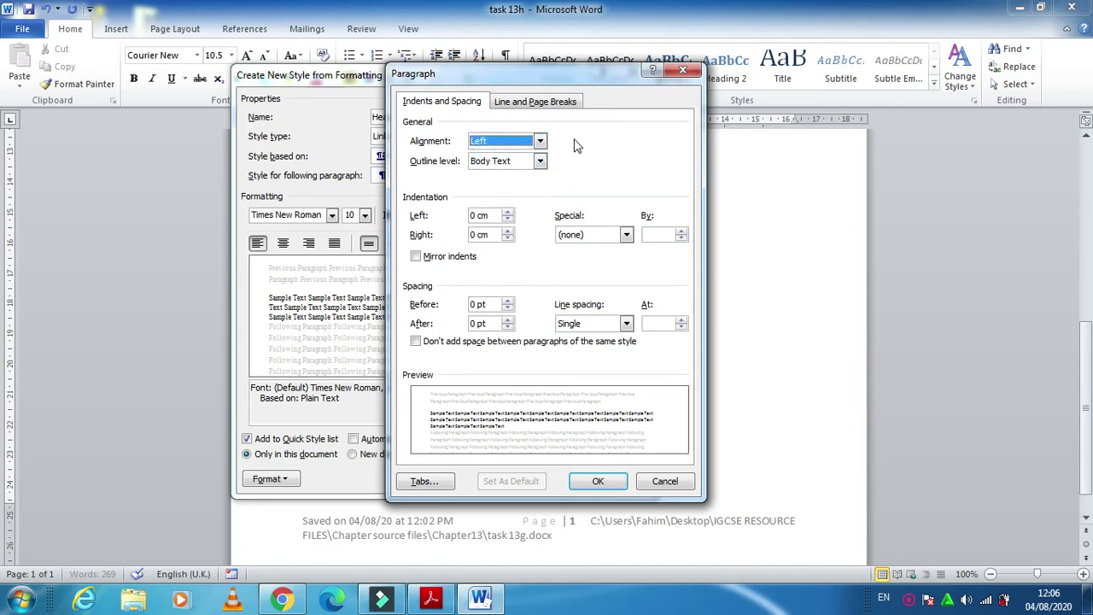
pyautogui.click(559, 102)
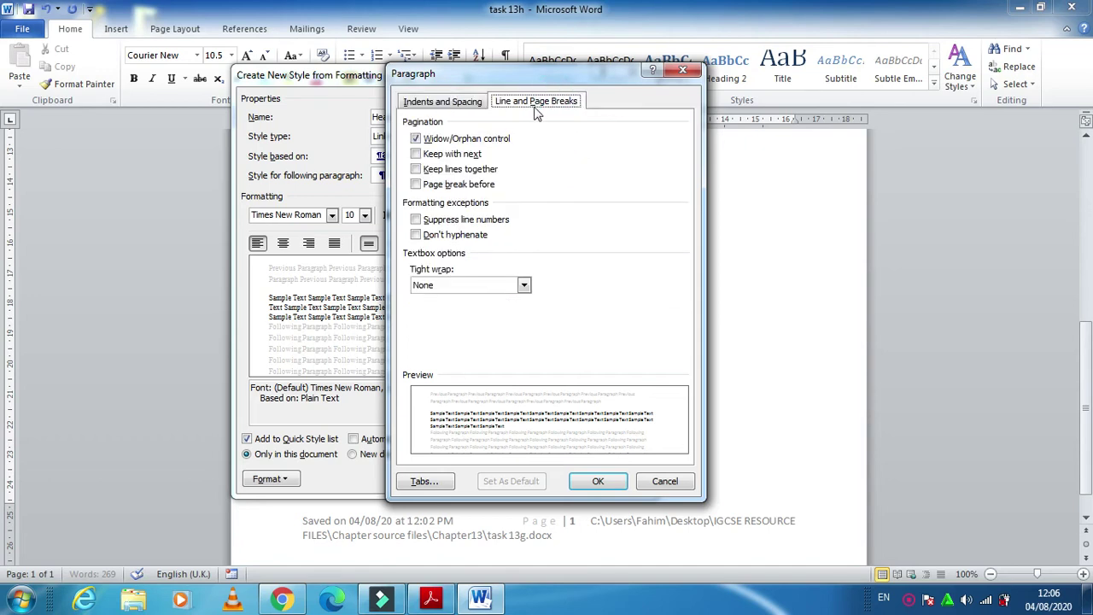
pyautogui.click(458, 106)
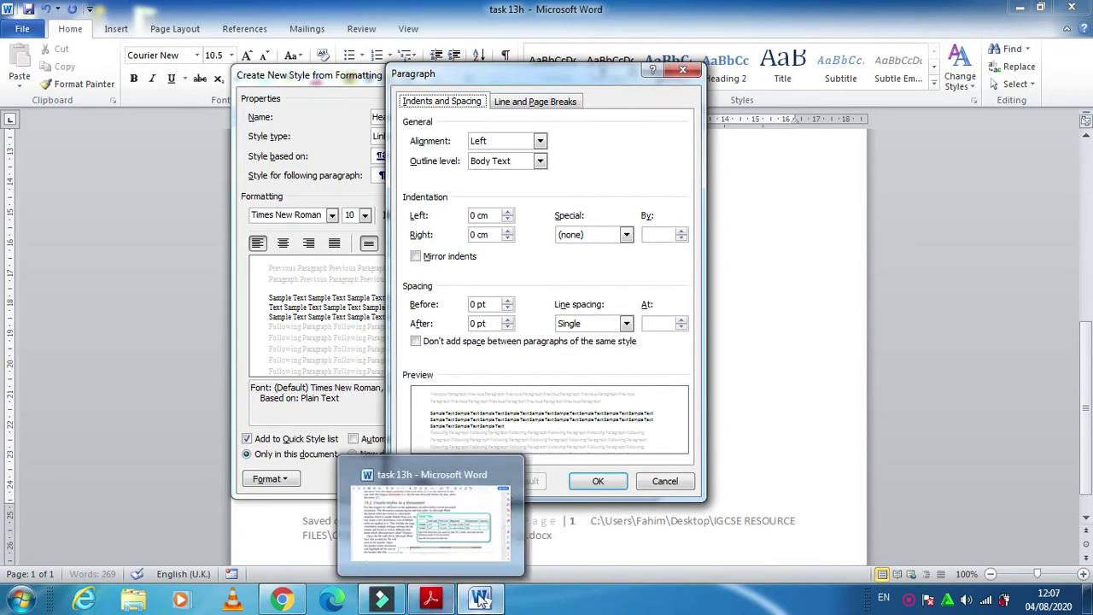
pyautogui.click(431, 599)
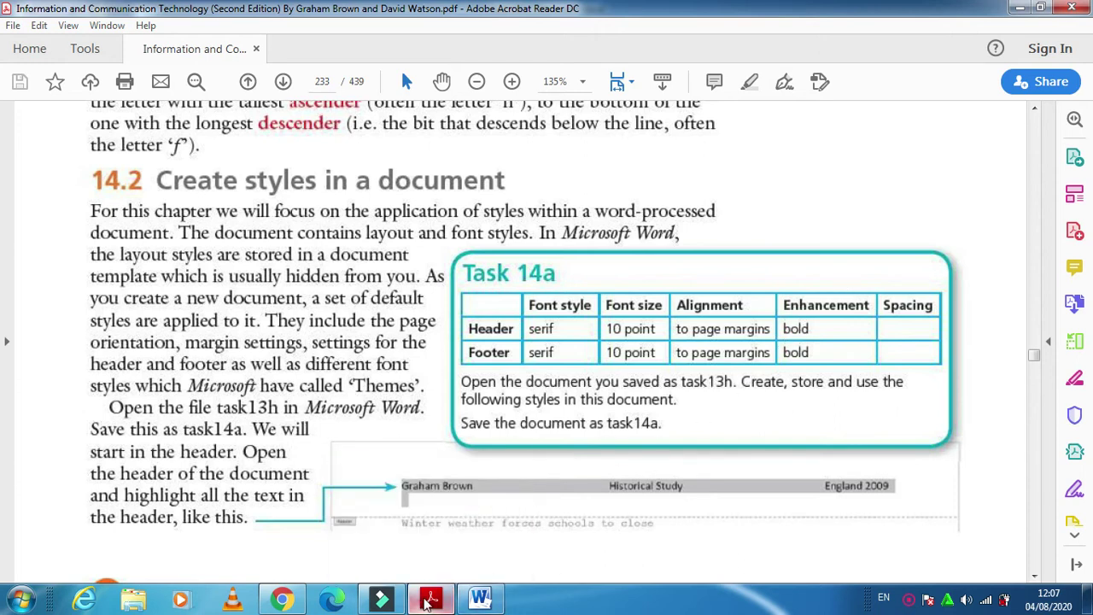
pyautogui.click(430, 601)
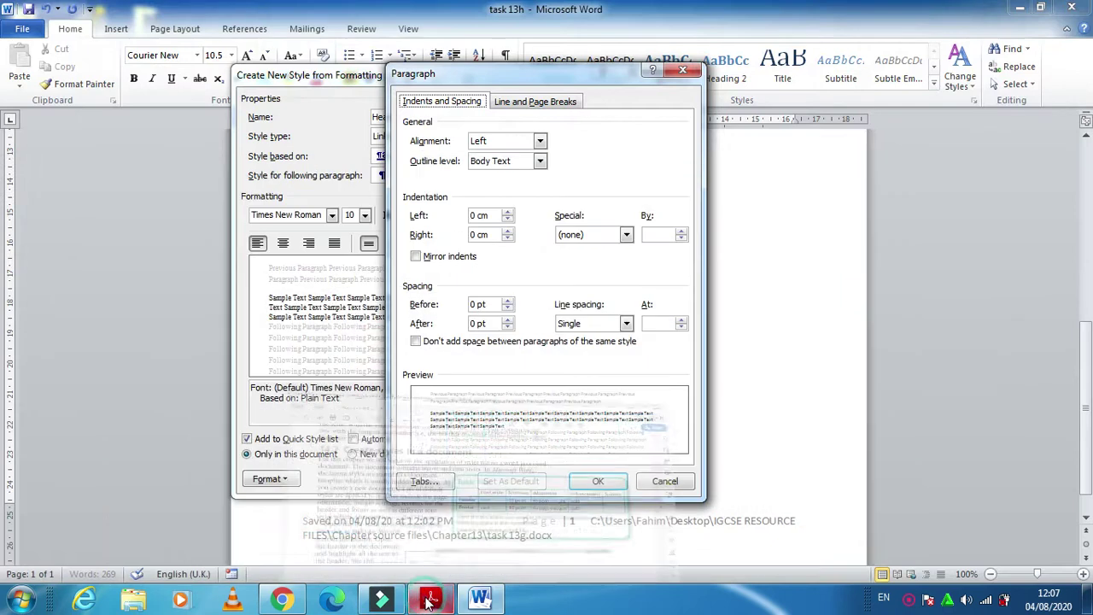
pyautogui.click(595, 482)
pyautogui.click(385, 216)
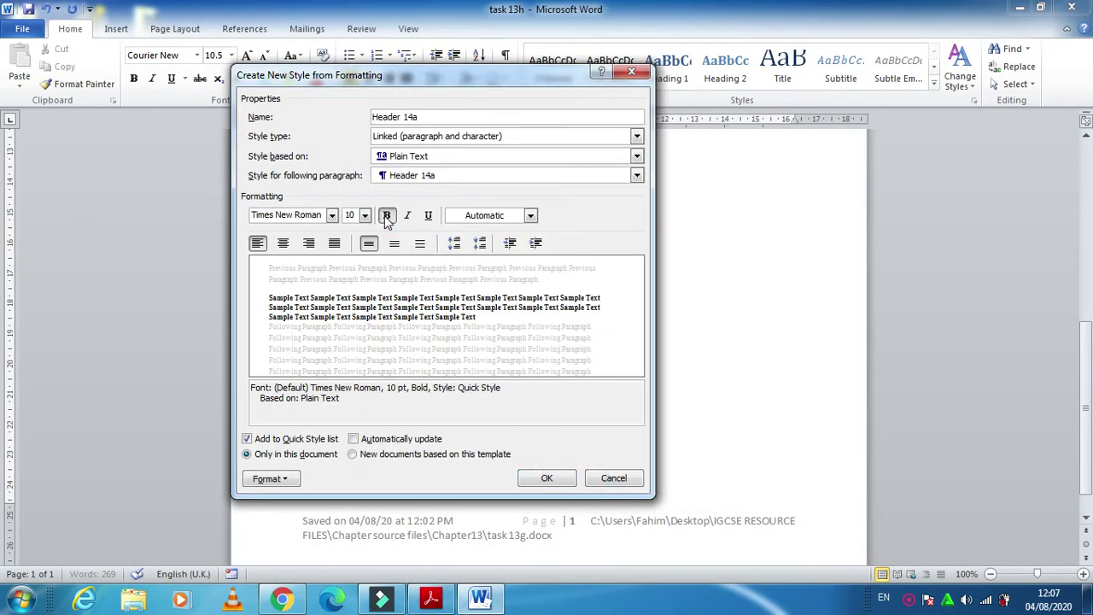
pyautogui.click(571, 484)
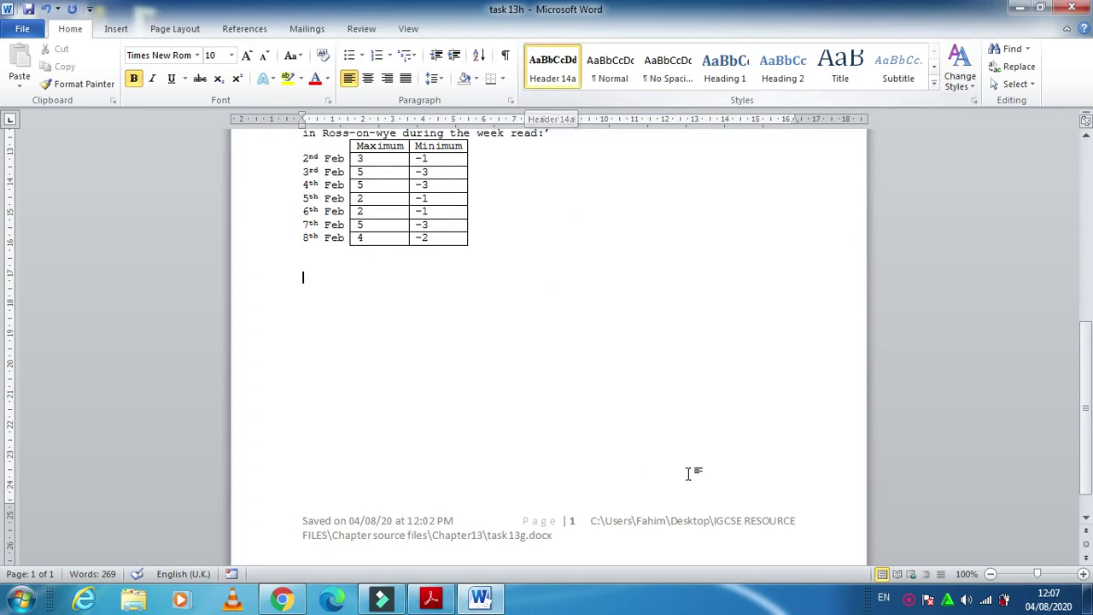
pyautogui.click(935, 89)
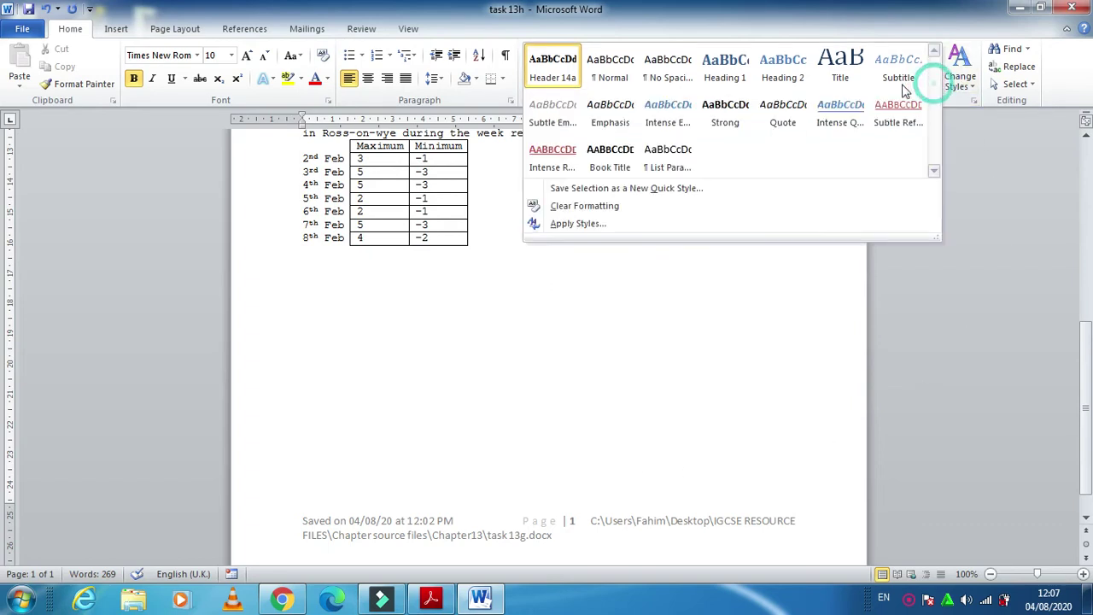
# - Start a new quick style named footer 14a and expand its full settings
pyautogui.click(695, 193)
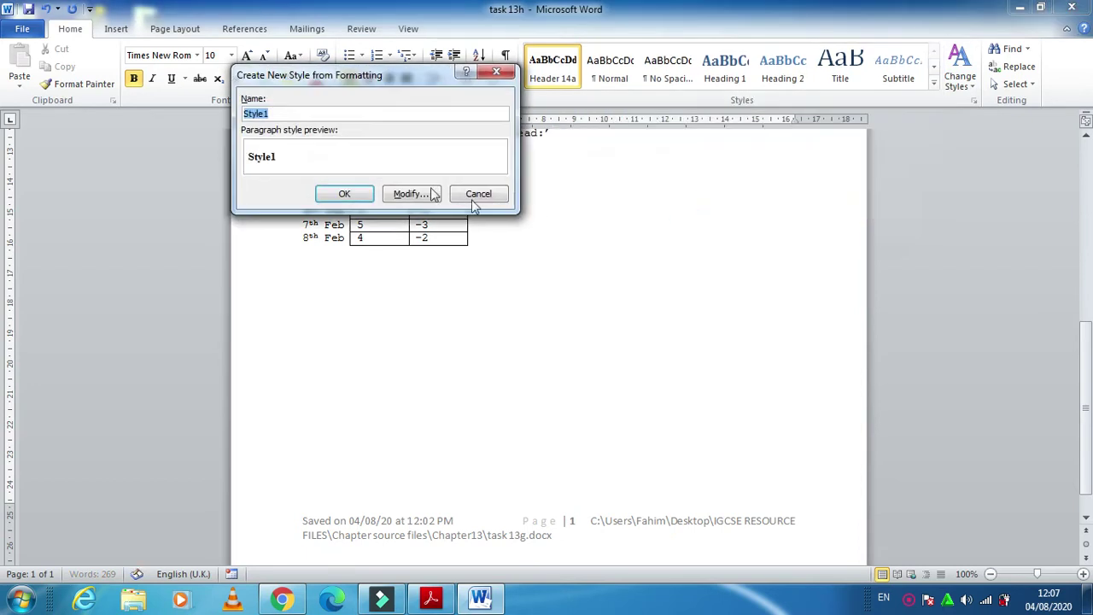
pyautogui.write('footer 14a')
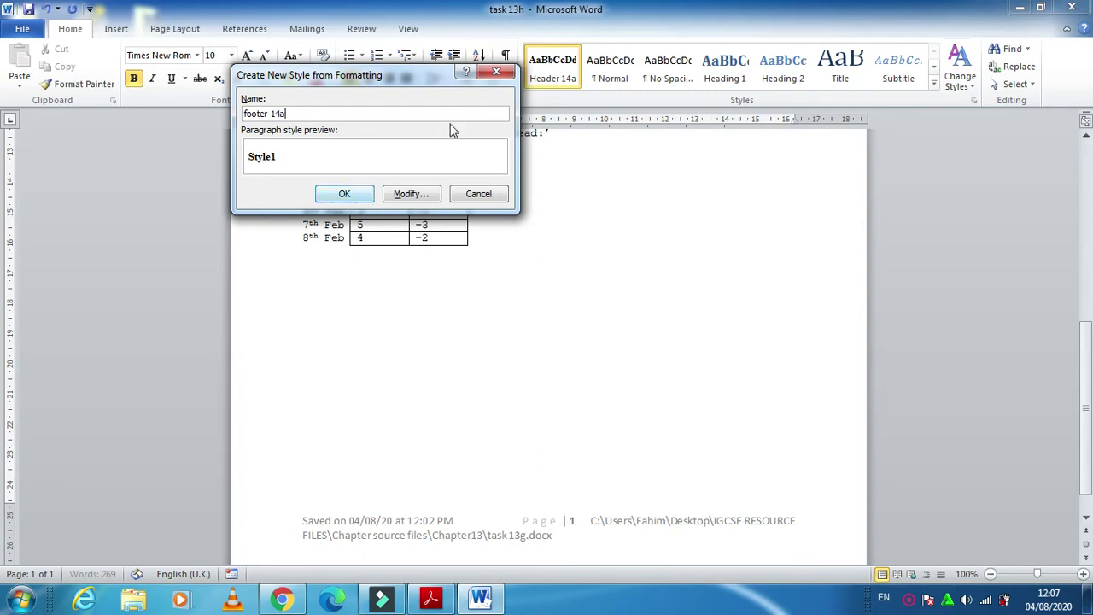
pyautogui.click(412, 194)
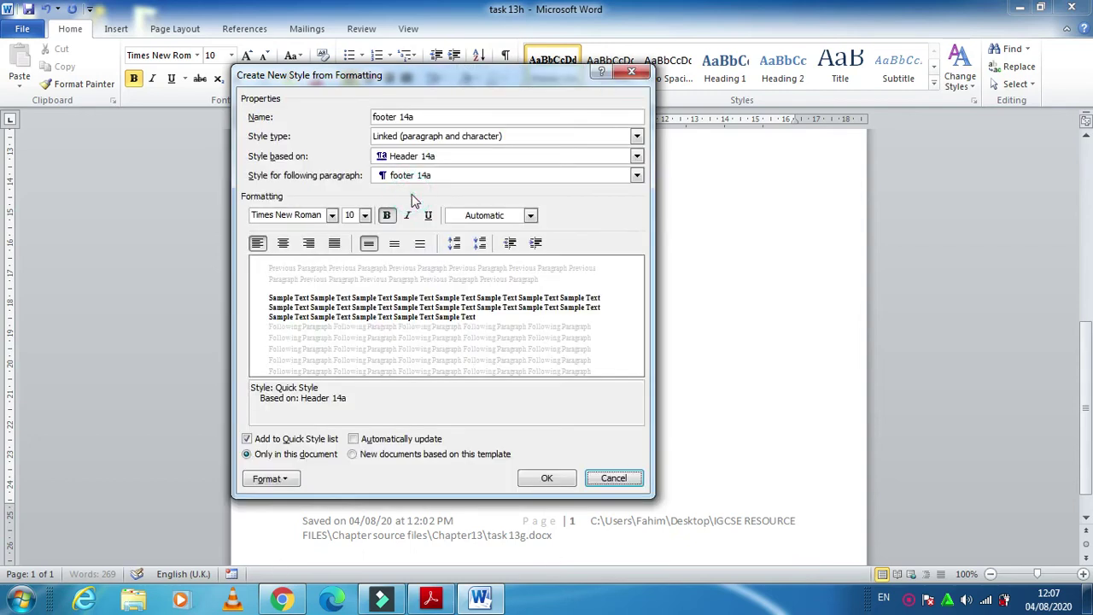
pyautogui.click(429, 600)
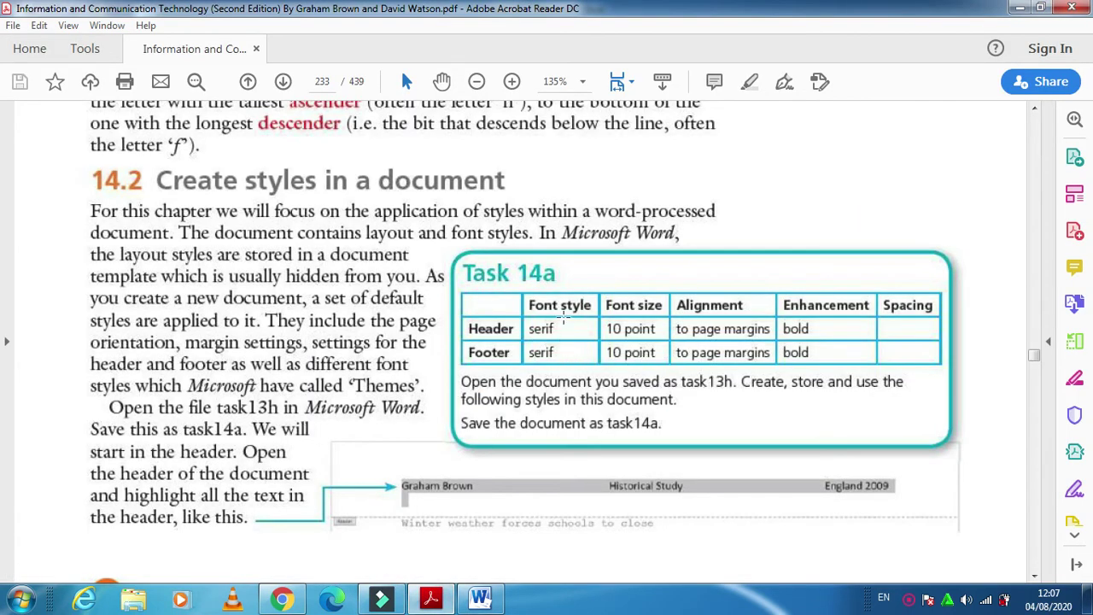
pyautogui.click(429, 601)
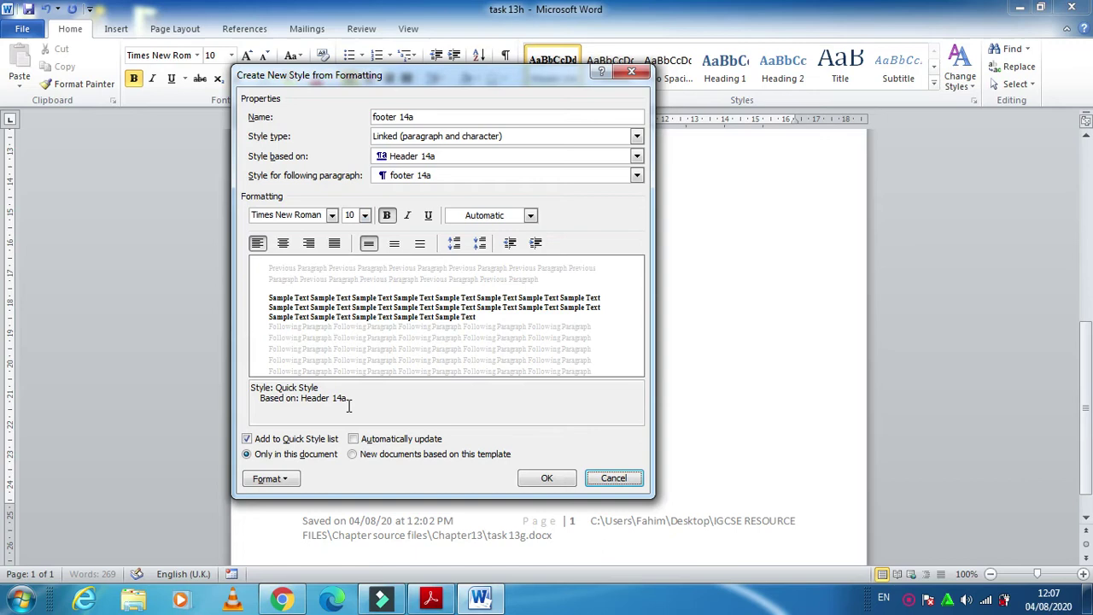
# - Give footer 14a Times New Roman 10 pt with left alignment and save it
pyautogui.click(331, 215)
pyautogui.click(304, 272)
pyautogui.click(364, 216)
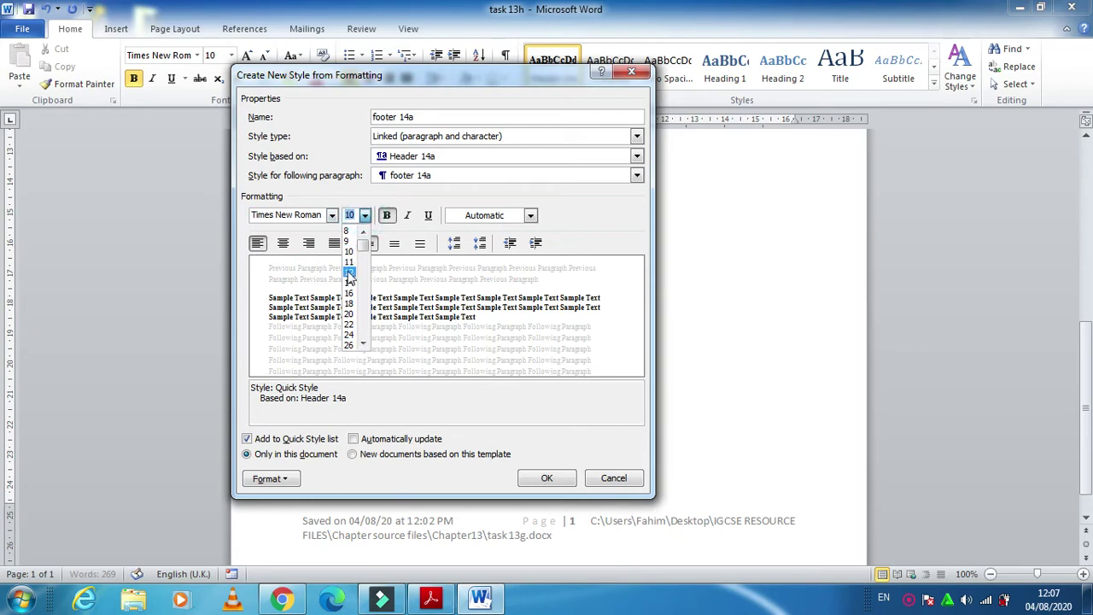
pyautogui.click(350, 271)
pyautogui.click(364, 215)
pyautogui.click(349, 251)
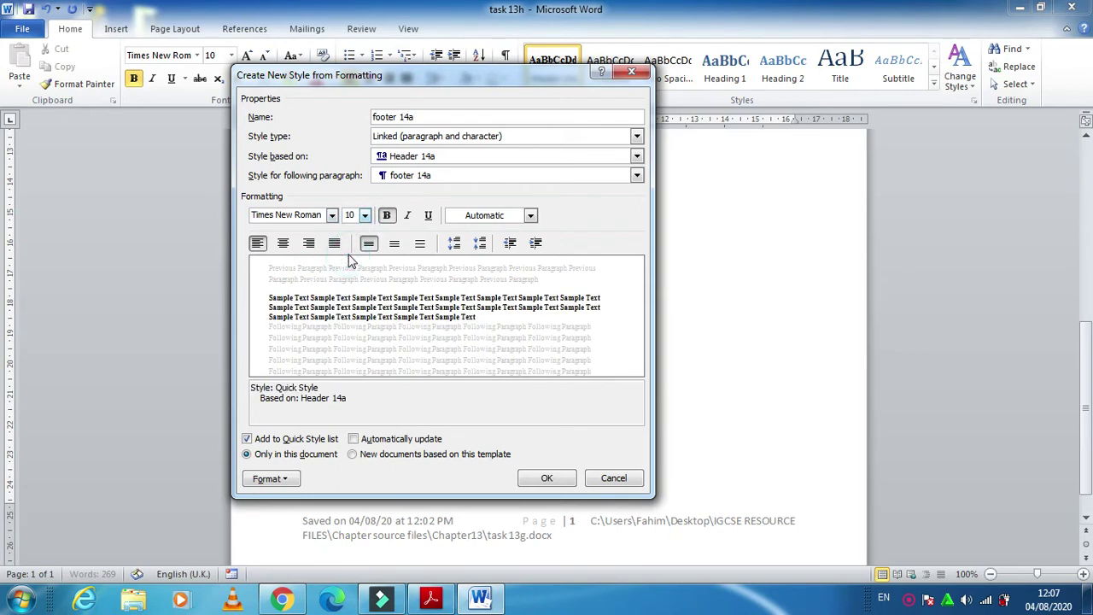
pyautogui.click(257, 244)
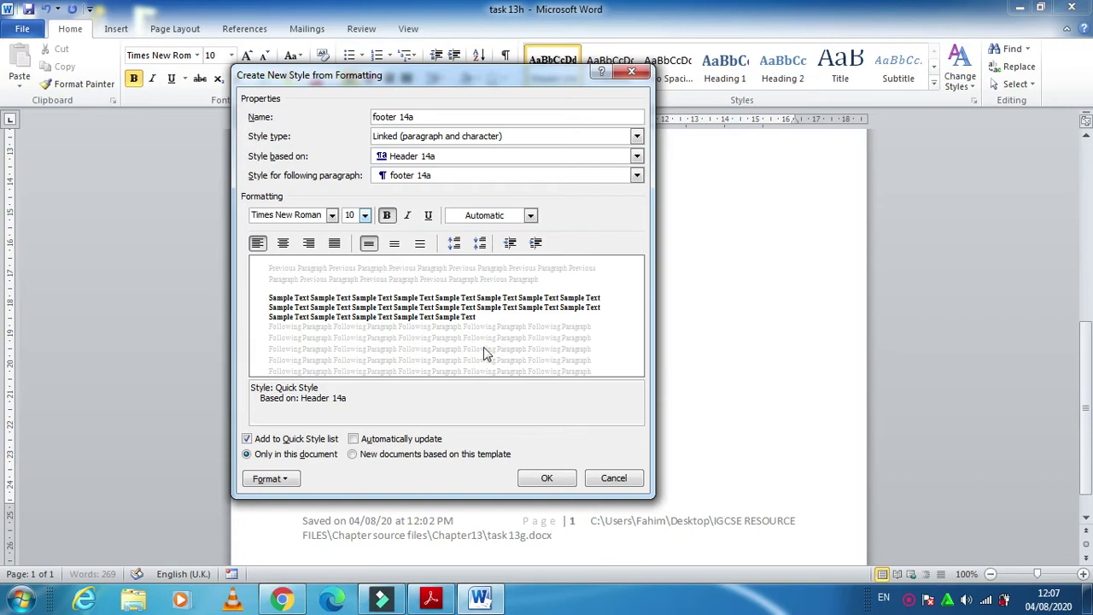
pyautogui.click(552, 483)
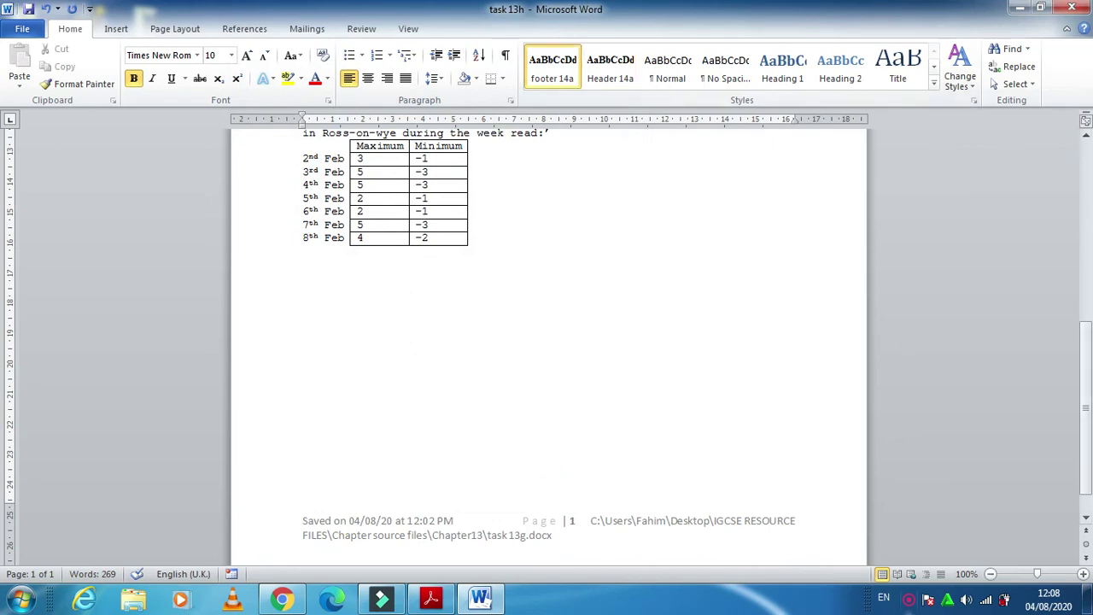
# - Apply the footer 14a style to all of the page footer text
pyautogui.click(431, 597)
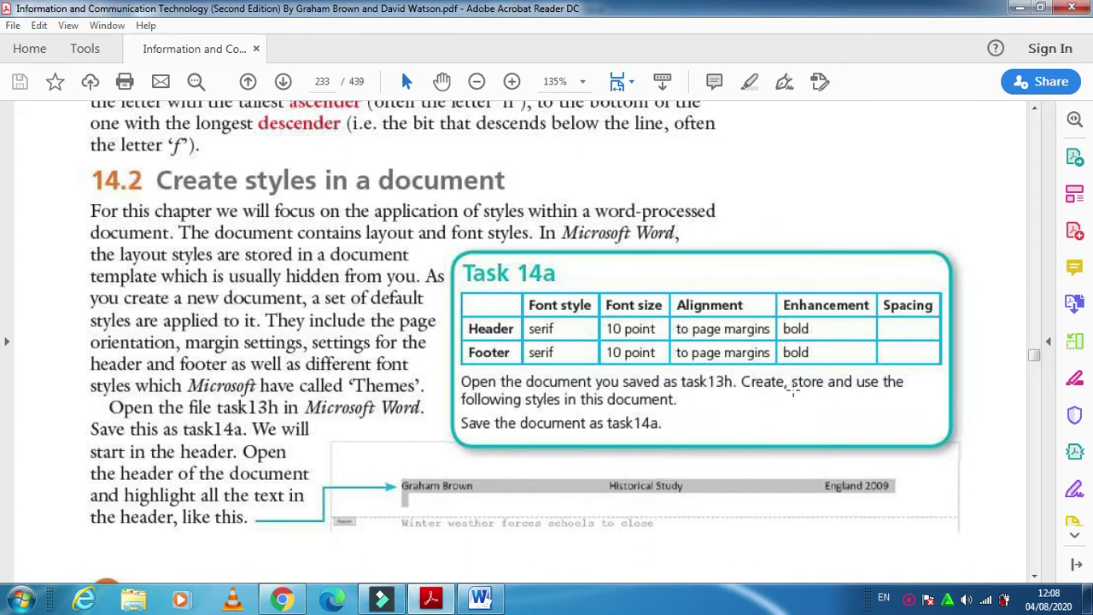
pyautogui.click(479, 597)
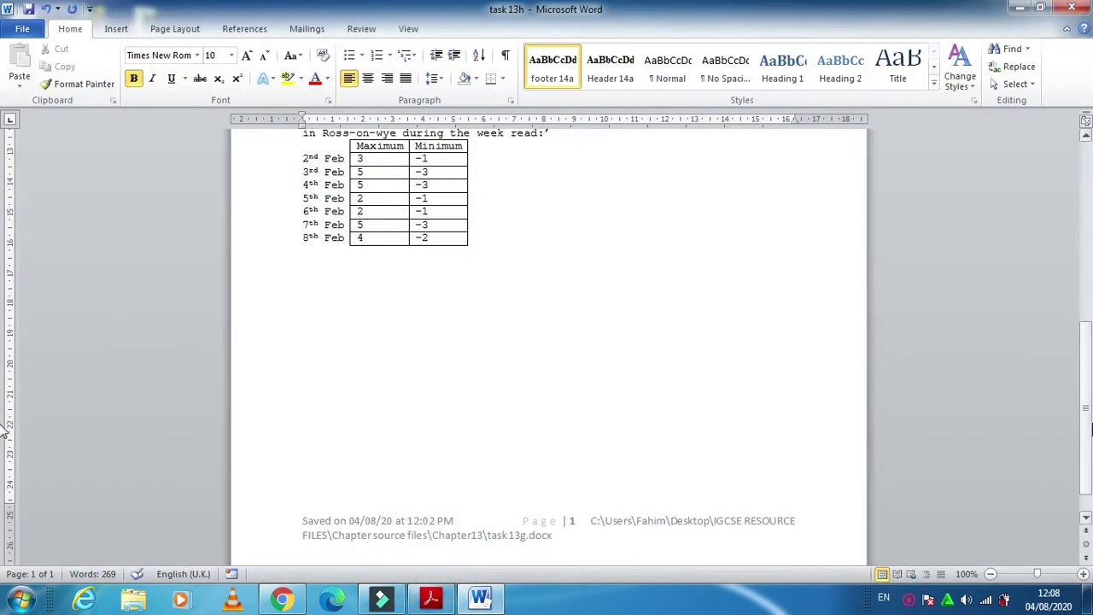
pyautogui.doubleClick(691, 524)
pyautogui.moveTo(562, 537); pyautogui.dragTo(300, 519)
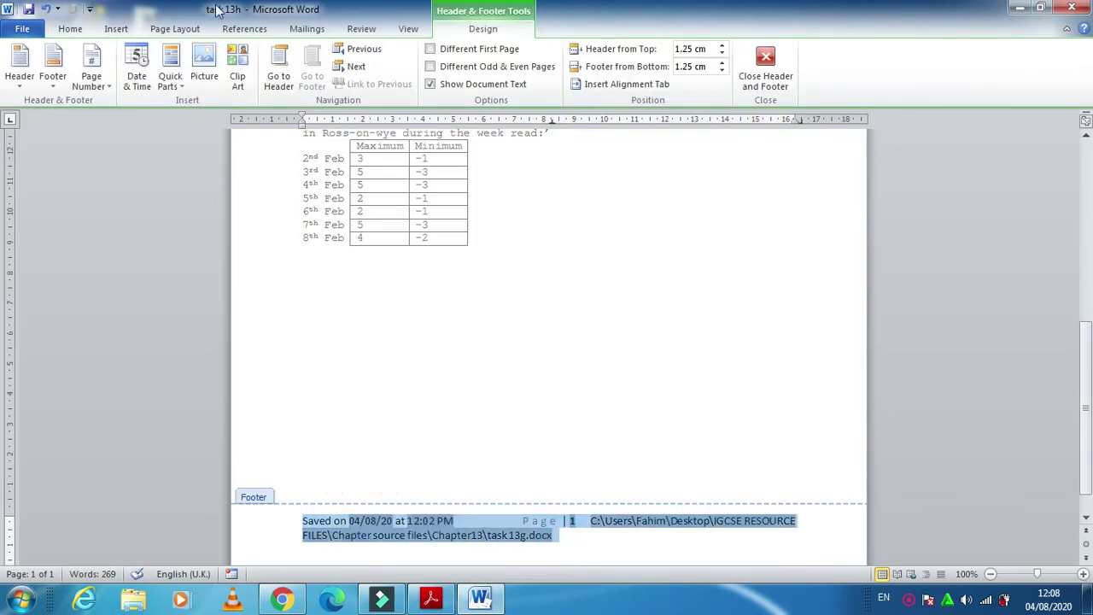
pyautogui.click(72, 28)
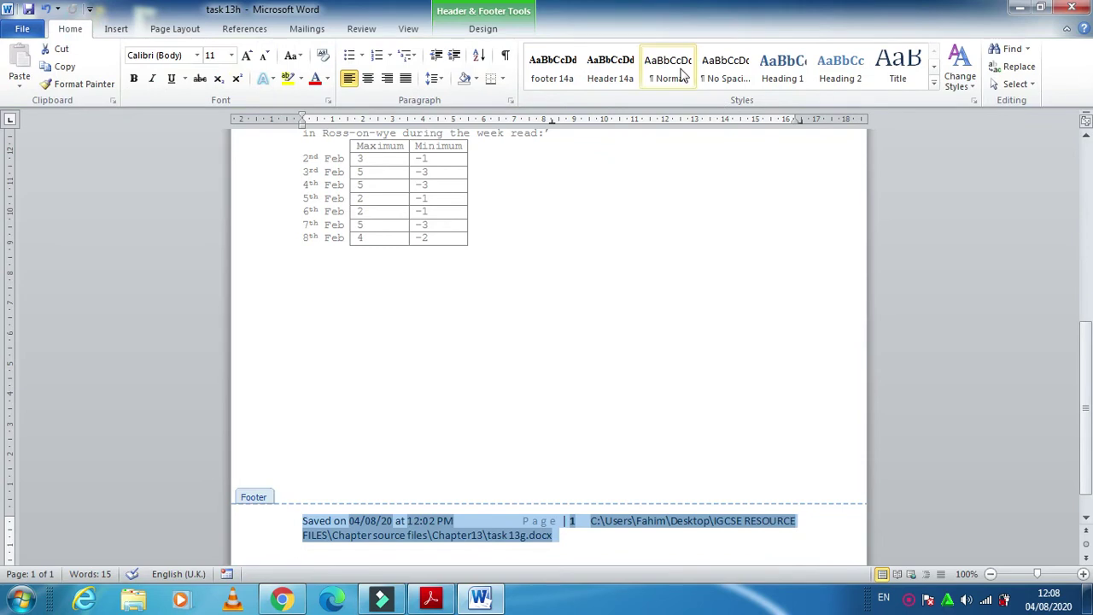
pyautogui.click(565, 74)
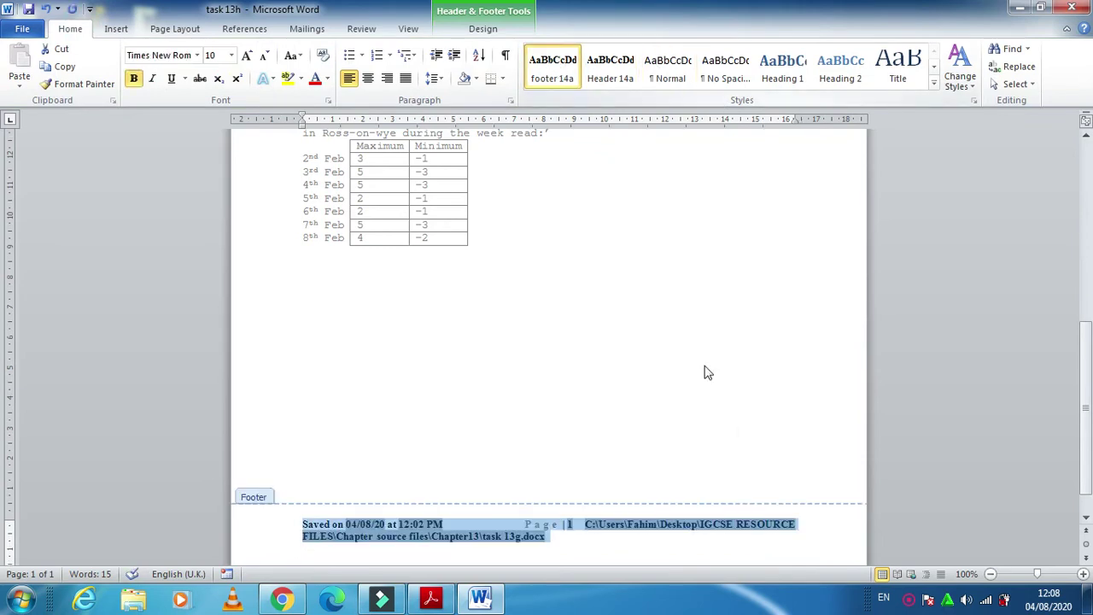
# - Apply Header 14a to the whole page header line and return to the document body
pyautogui.moveTo(1086, 474); pyautogui.dragTo(1089, 188)
pyautogui.click(646, 195)
pyautogui.moveTo(800, 187); pyautogui.dragTo(519, 179)
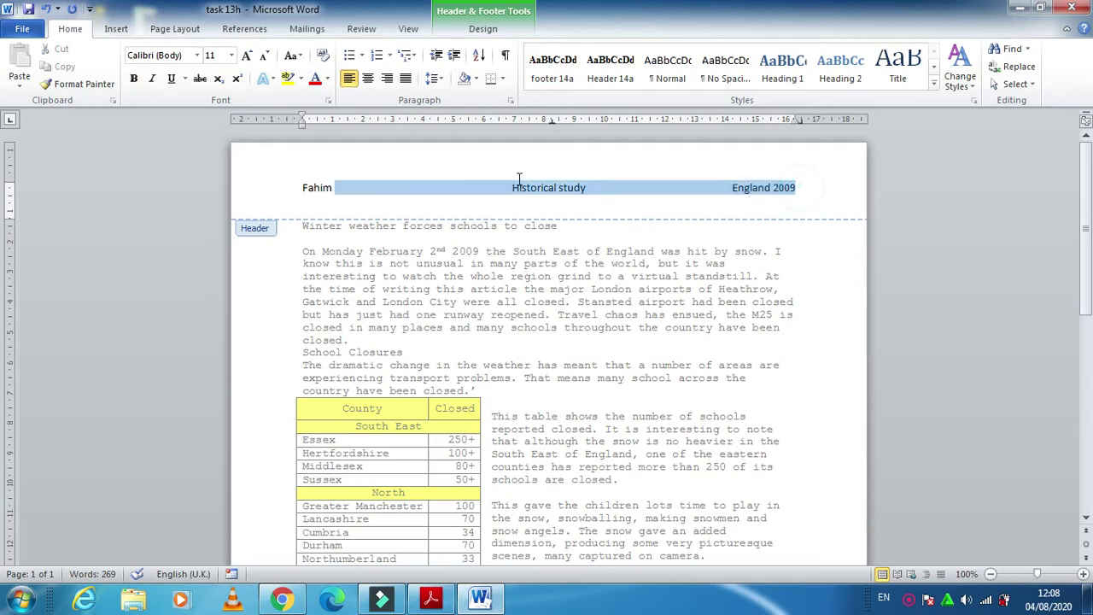
pyautogui.moveTo(357, 177); pyautogui.dragTo(316, 185)
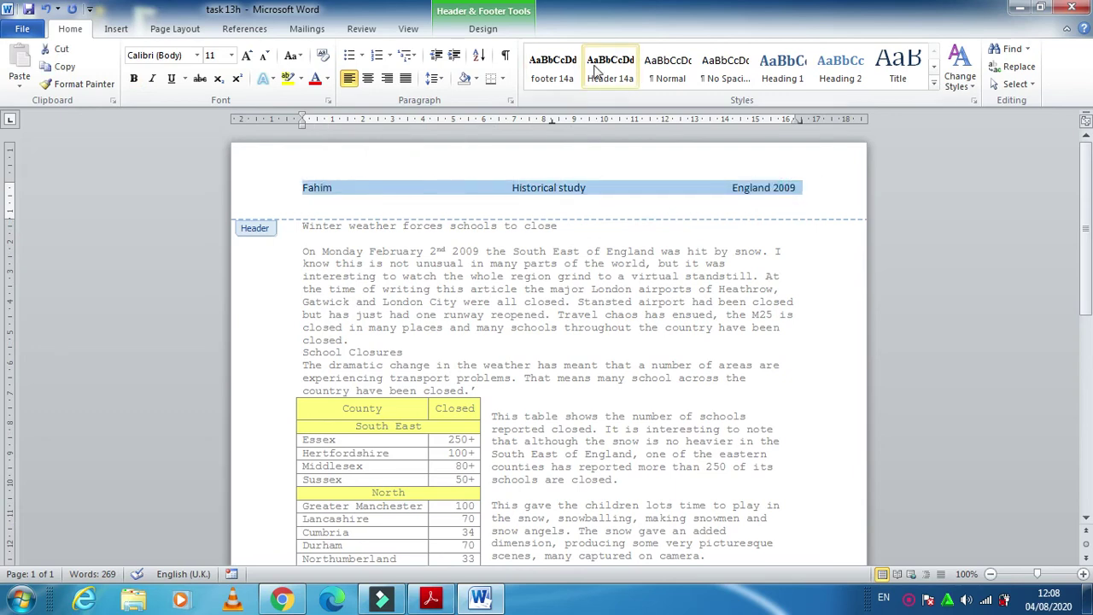
pyautogui.click(595, 72)
pyautogui.doubleClick(555, 316)
pyautogui.scroll(-5, 555, 315)
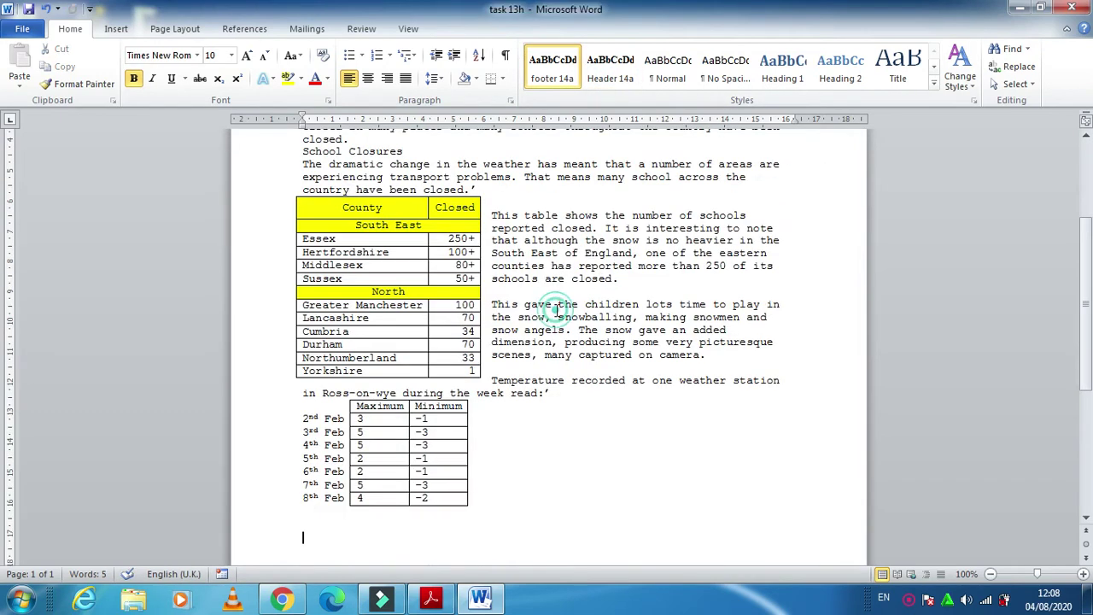
pyautogui.scroll(-3, 610, 438)
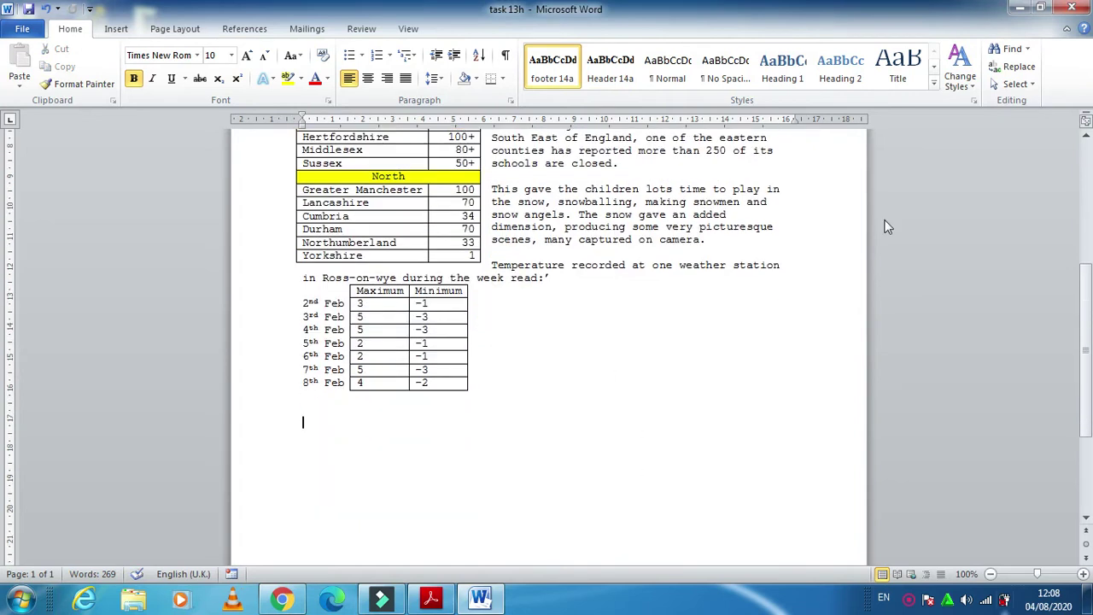
# - Save the task 13h document and scroll the textbook to the Task 14b style table
pyautogui.scroll(-5, 703, 357)
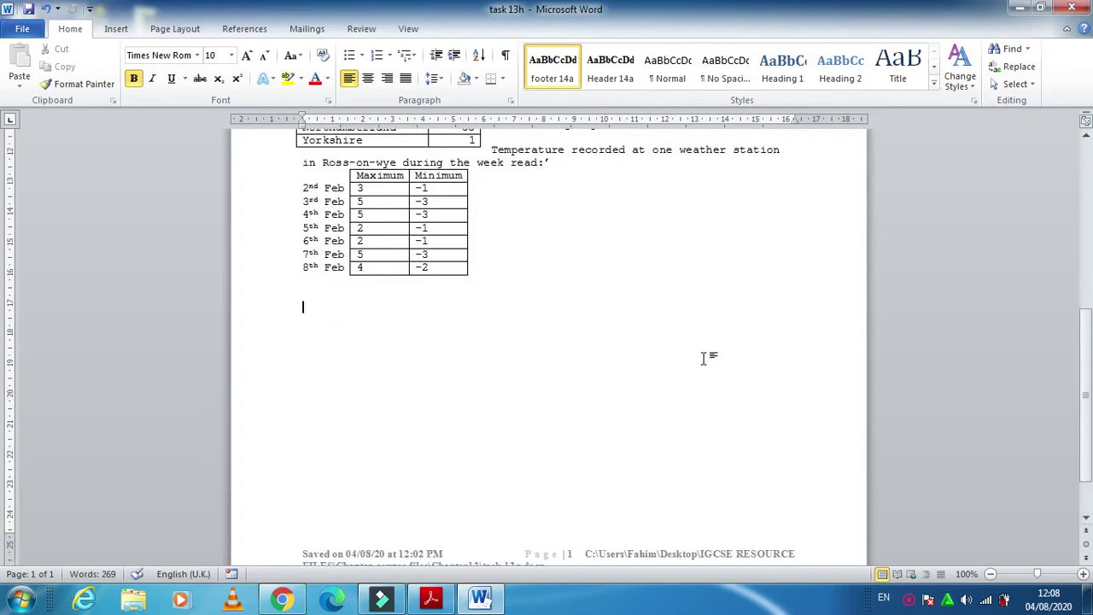
pyautogui.click(28, 9)
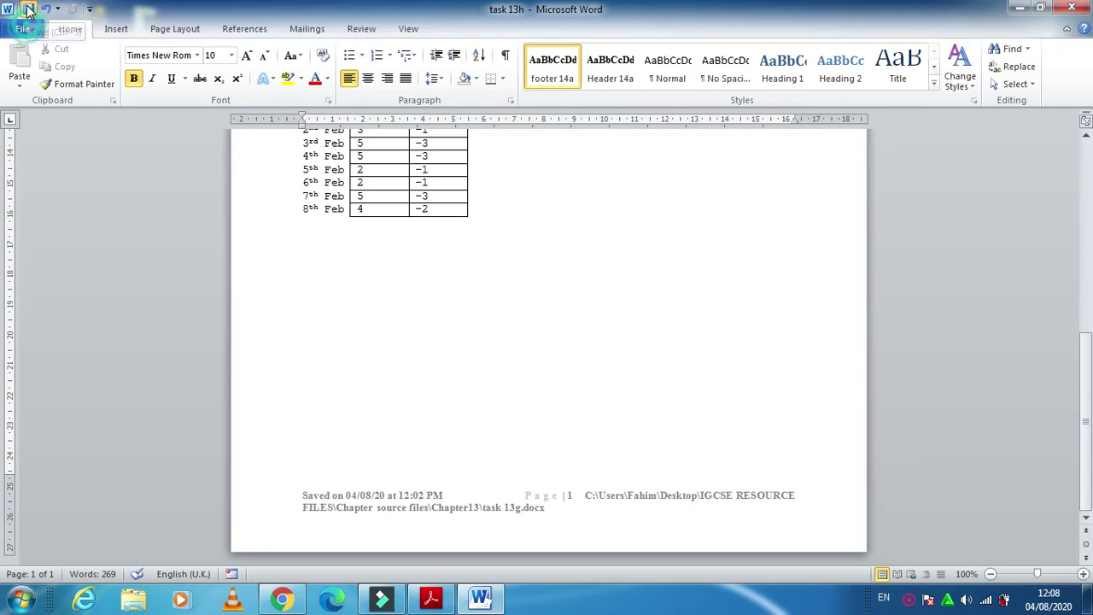
pyautogui.click(442, 601)
pyautogui.scroll(-5, 562, 327)
pyautogui.scroll(-15, 563, 328)
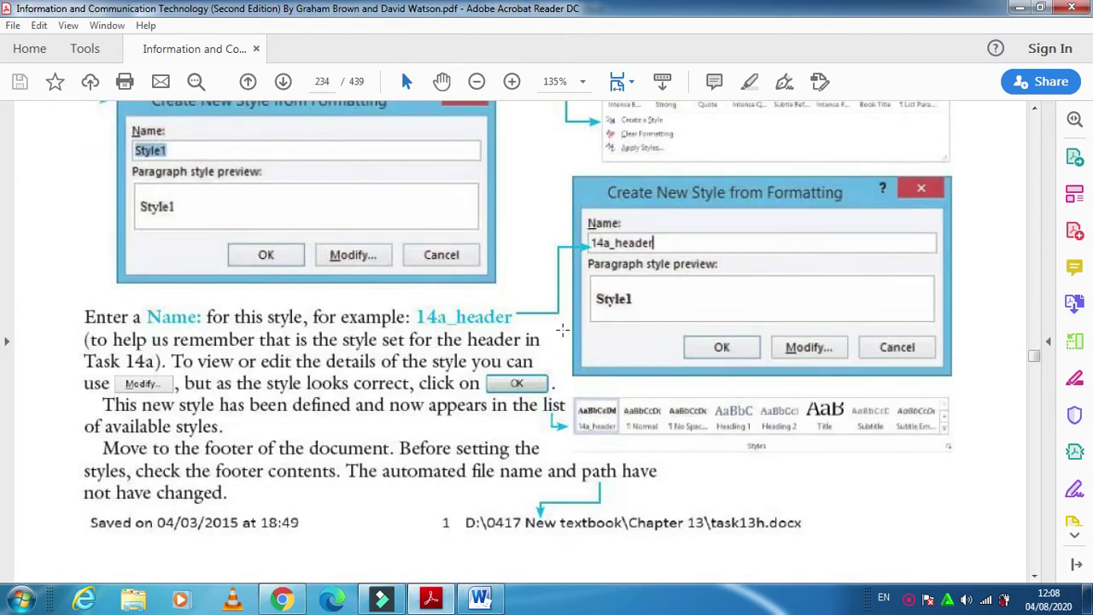
pyautogui.scroll(-15, 563, 328)
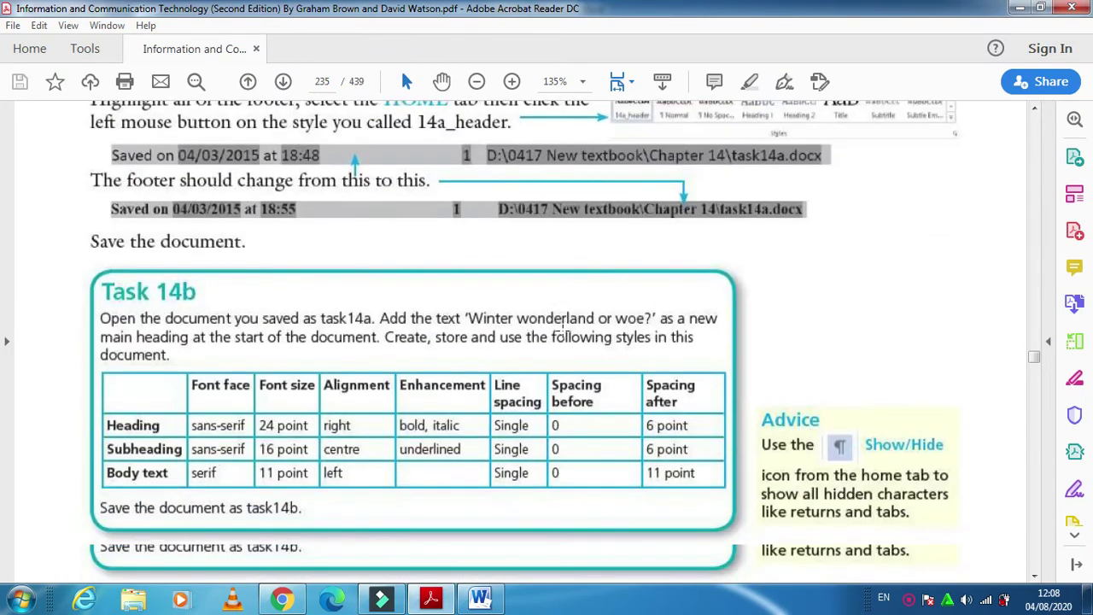
pyautogui.scroll(-1, 562, 327)
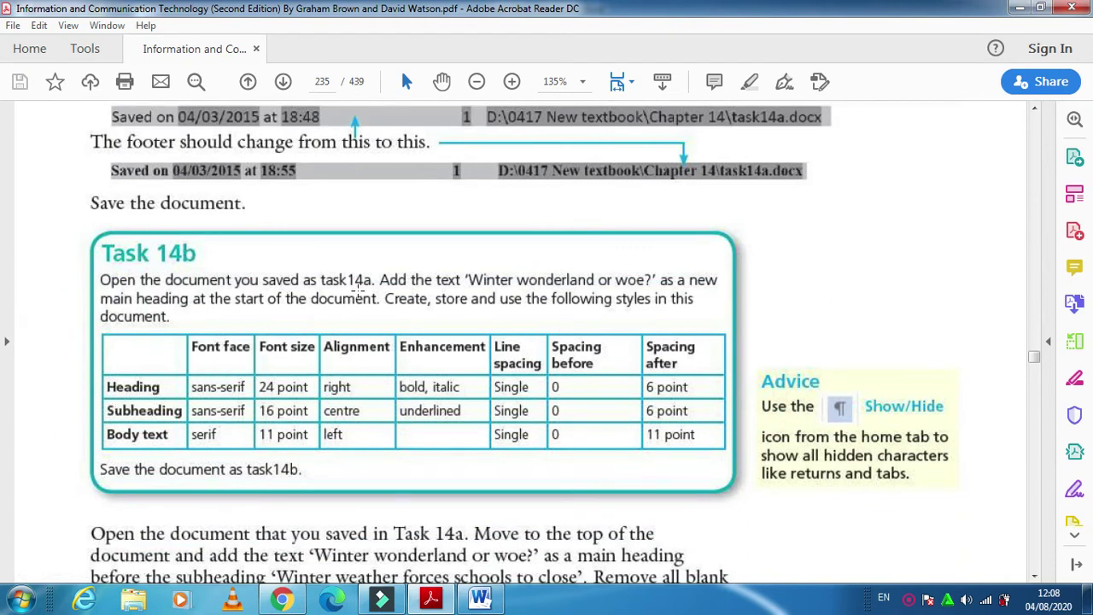
# - Back in Word, bring up Save As for the document
pyautogui.click(479, 599)
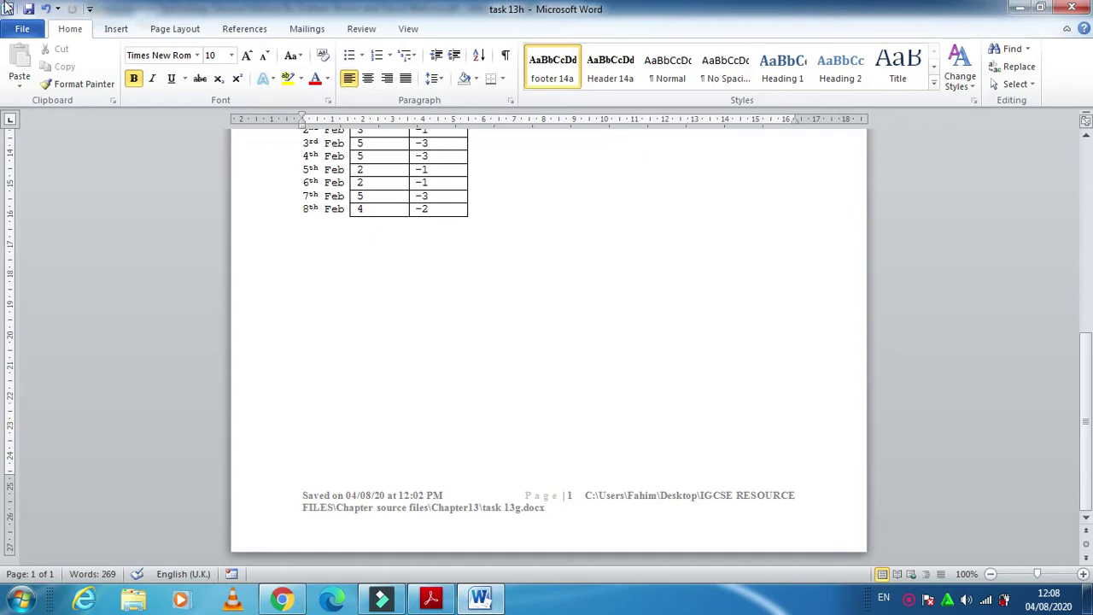
pyautogui.click(16, 31)
pyautogui.click(38, 51)
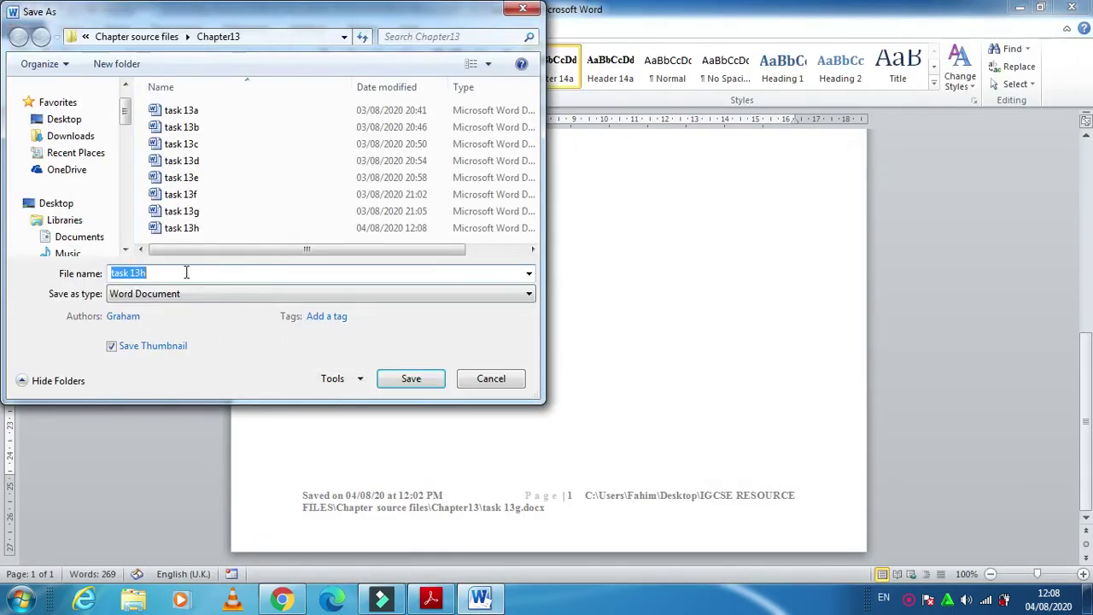
# - Rename the file from task 13h to task 14a and save it in the Chapter14 folder
pyautogui.press('BackSpace')
pyautogui.hotkey('ctrl', 'z')
pyautogui.press('End')
pyautogui.press('BackSpace')
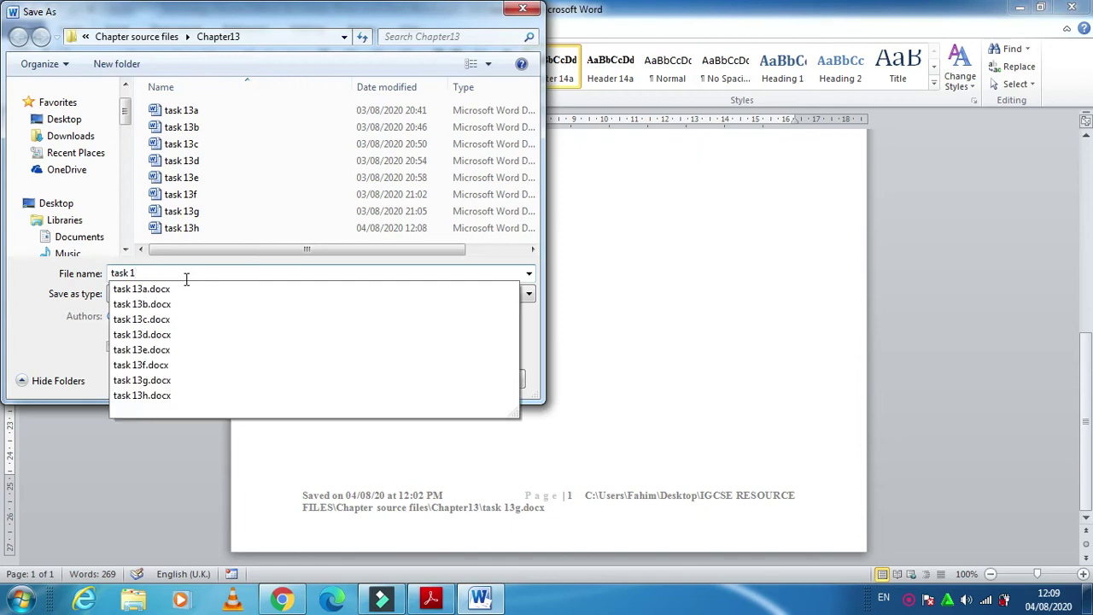
pyautogui.write('4a')
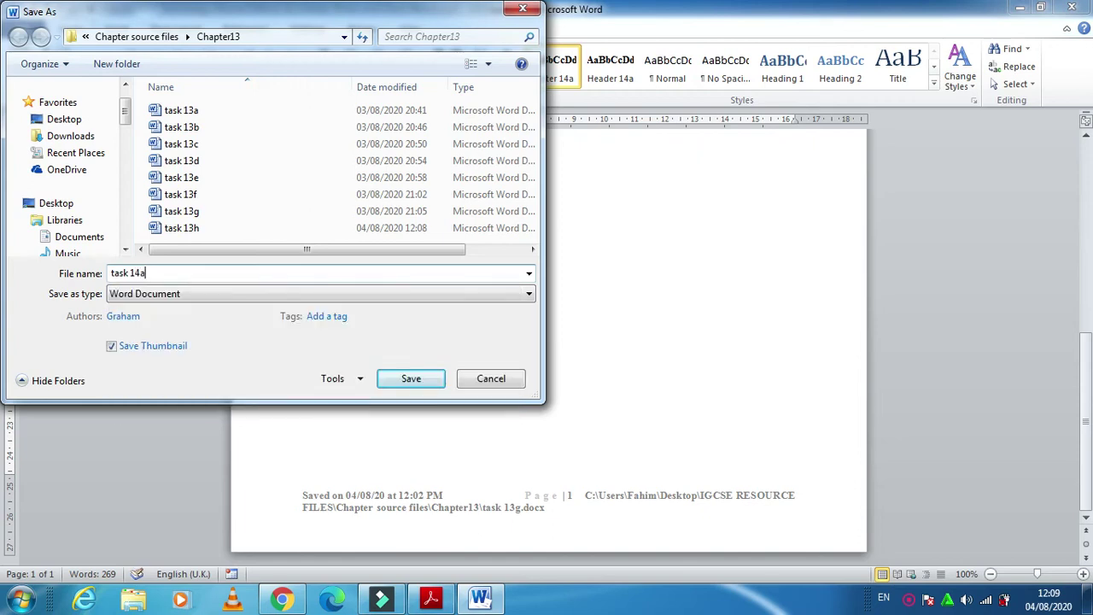
pyautogui.click(159, 37)
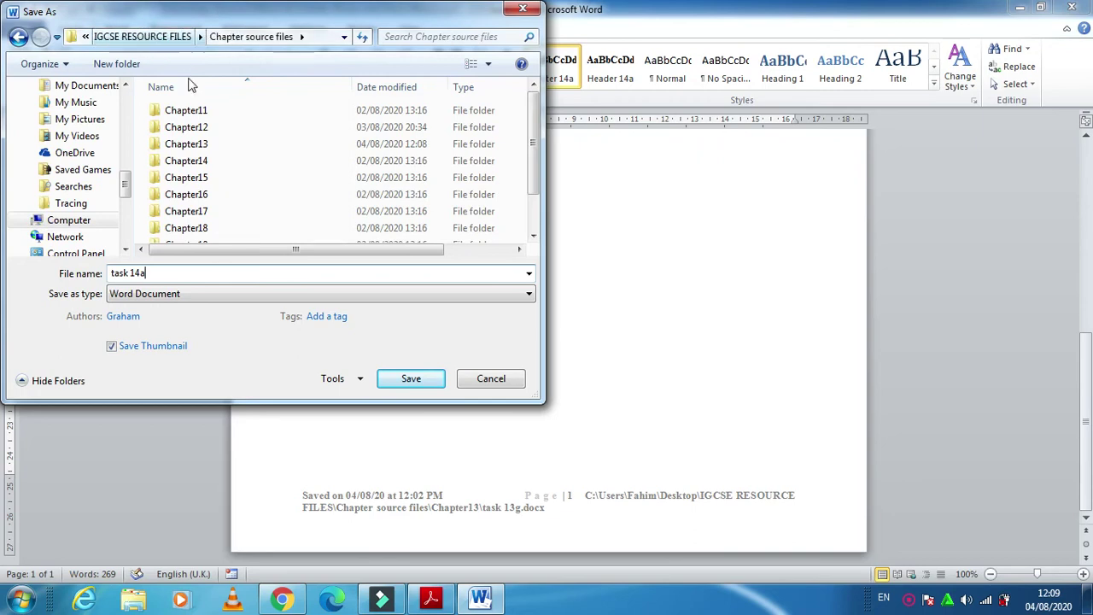
pyautogui.doubleClick(190, 162)
pyautogui.click(401, 378)
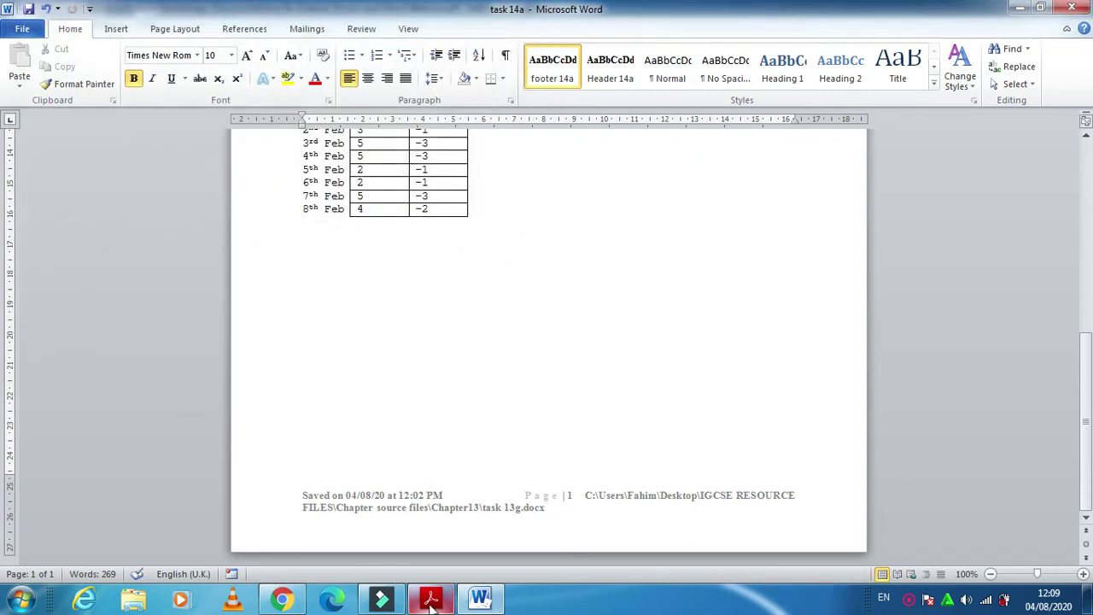
pyautogui.click(431, 601)
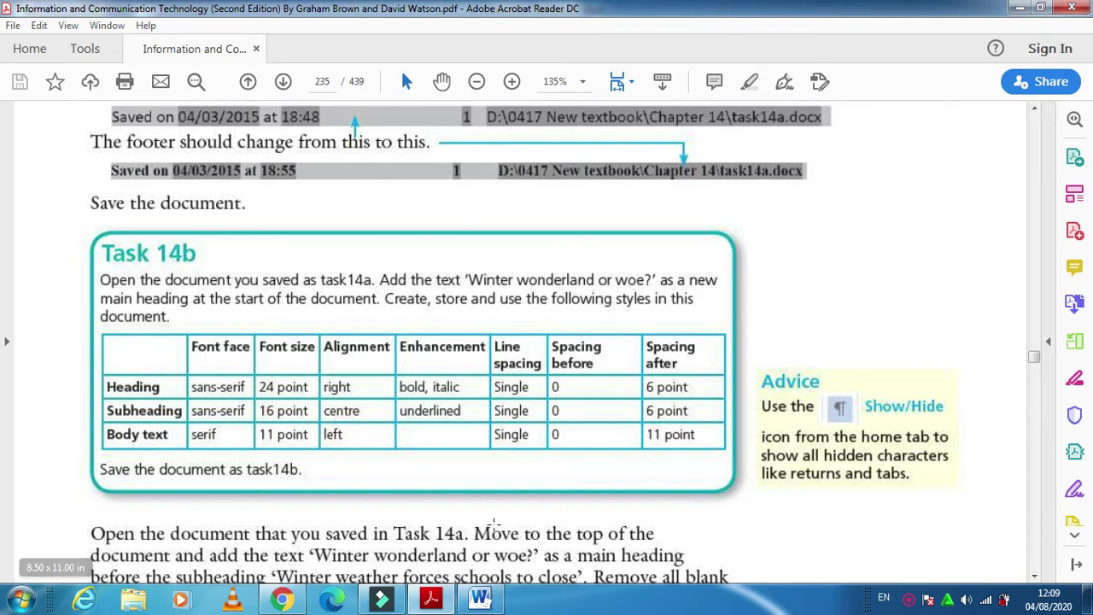
# - Insert a blank line above 'Winter weather forces schools to close' in the task 14a document
pyautogui.click(479, 600)
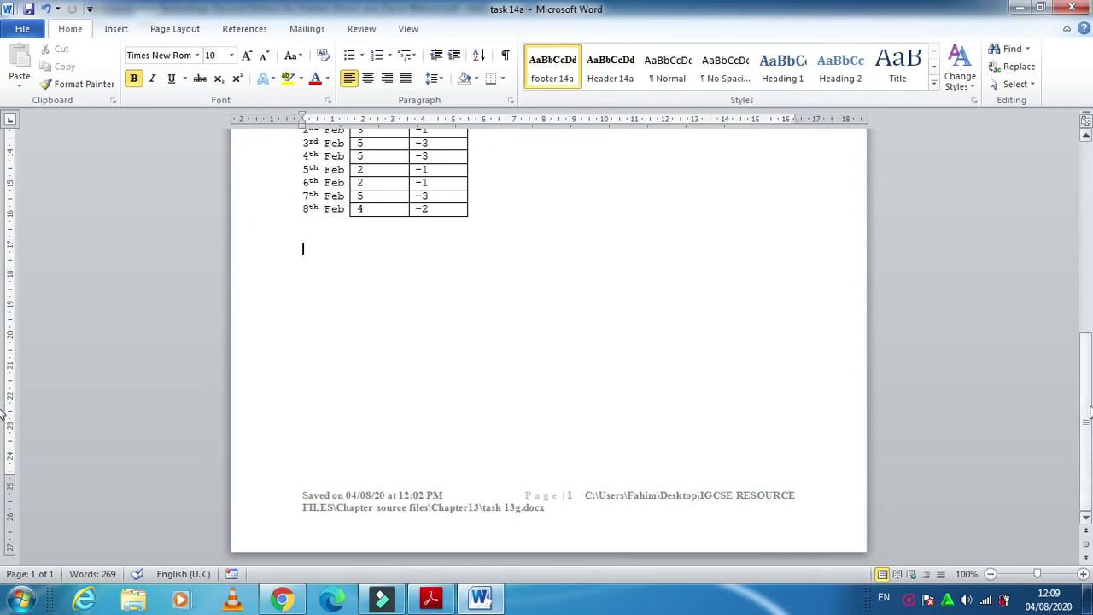
pyautogui.scroll(10, 1065, 416)
pyautogui.click(303, 227)
pyautogui.press('Return')
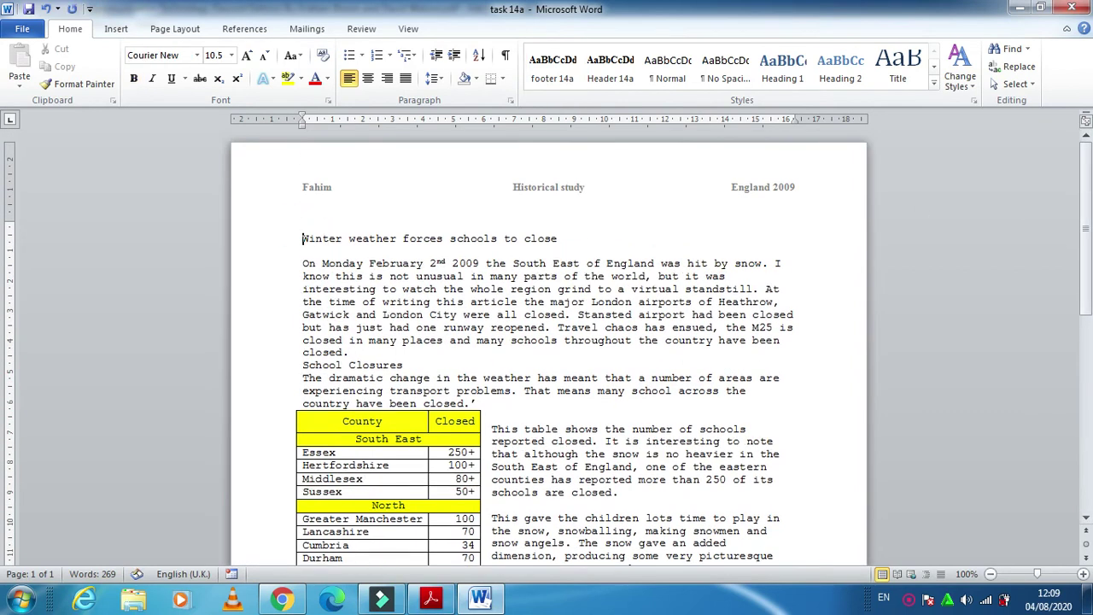
pyautogui.hotkey('alt', 'Tab')
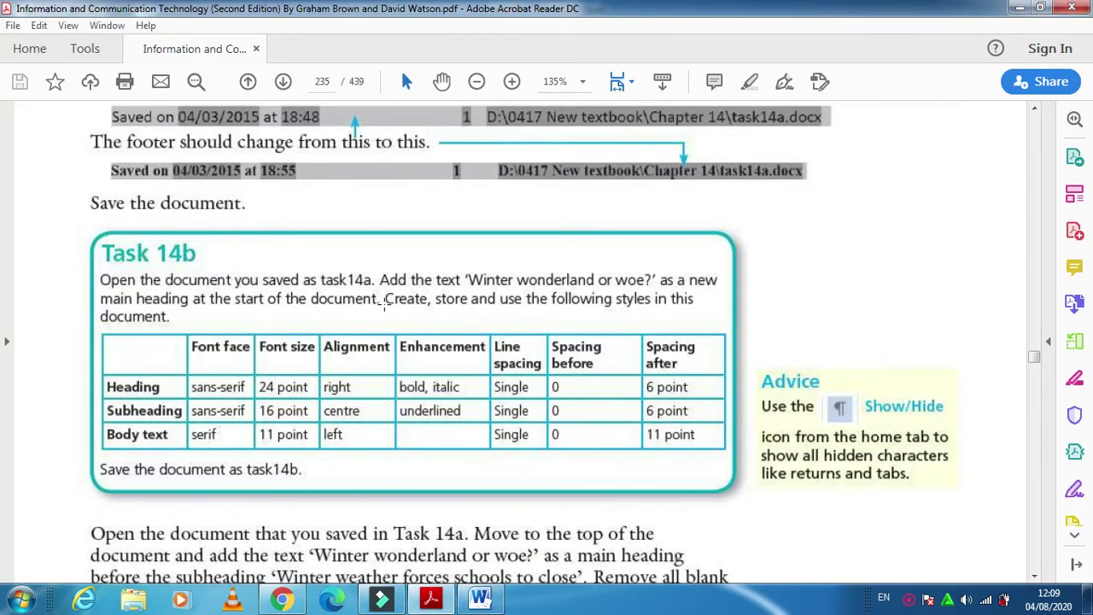
pyautogui.hotkey('alt', 'Tab')
# - Type 'Winter wonderland or woe?' as the new first line, with no extra blank line after it
pyautogui.write('Winter wonderland')
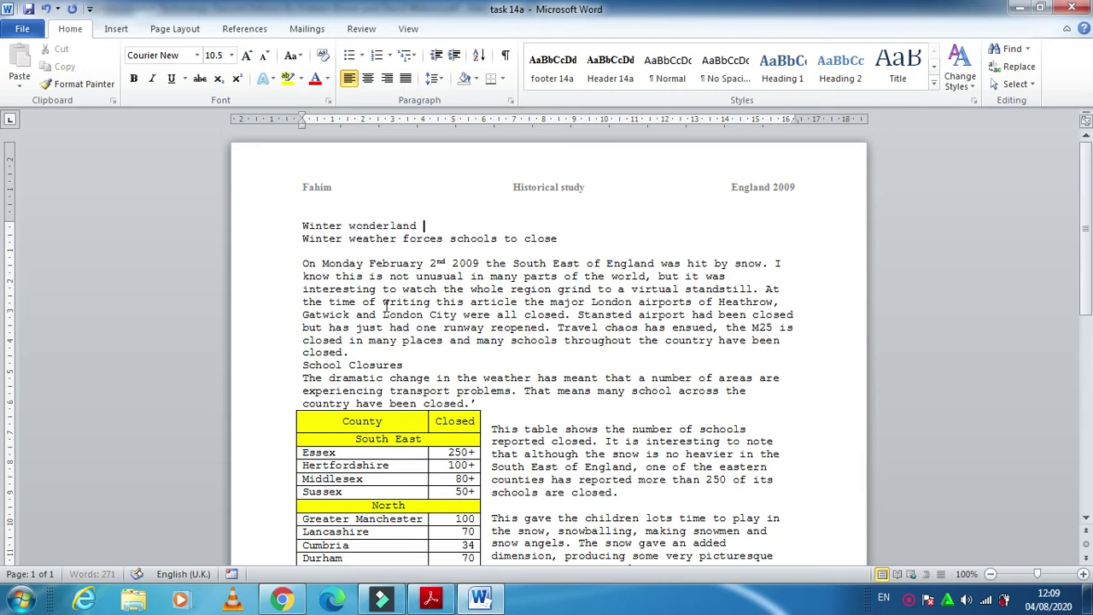
pyautogui.hotkey('alt', 'Tab')
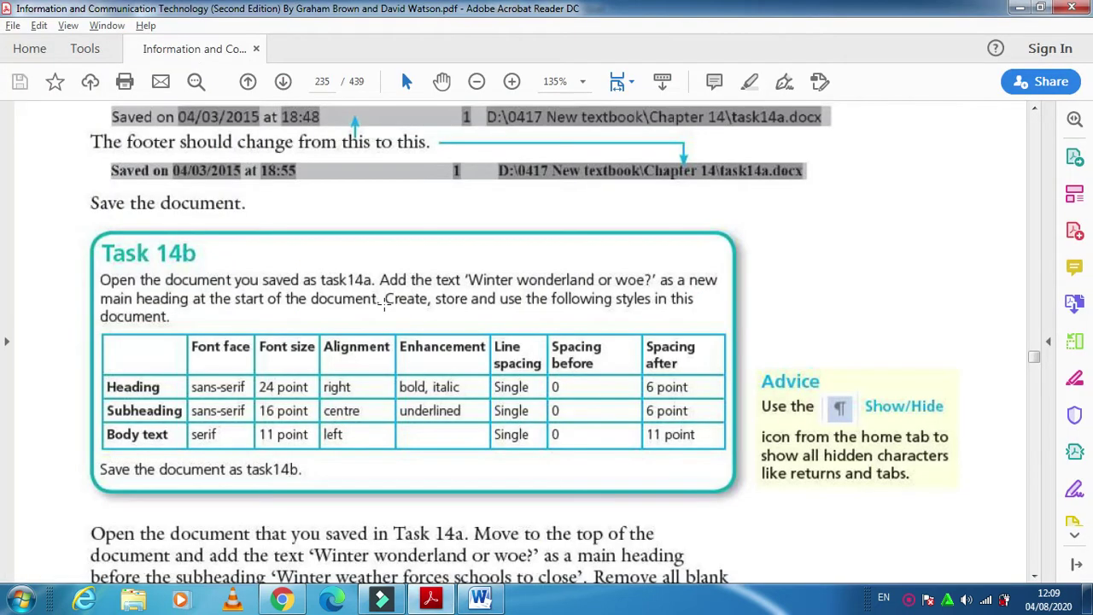
pyautogui.hotkey('alt', 'Tab')
pyautogui.write('nd or')
pyautogui.write('oe?')
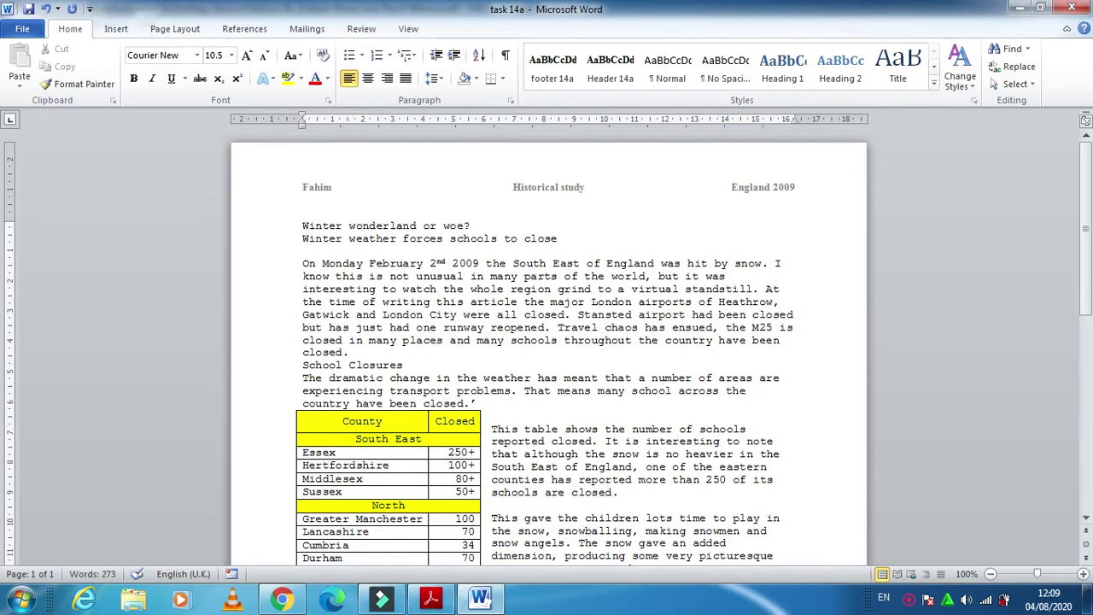
pyautogui.press('Return')
pyautogui.hotkey('alt', 'Tab')
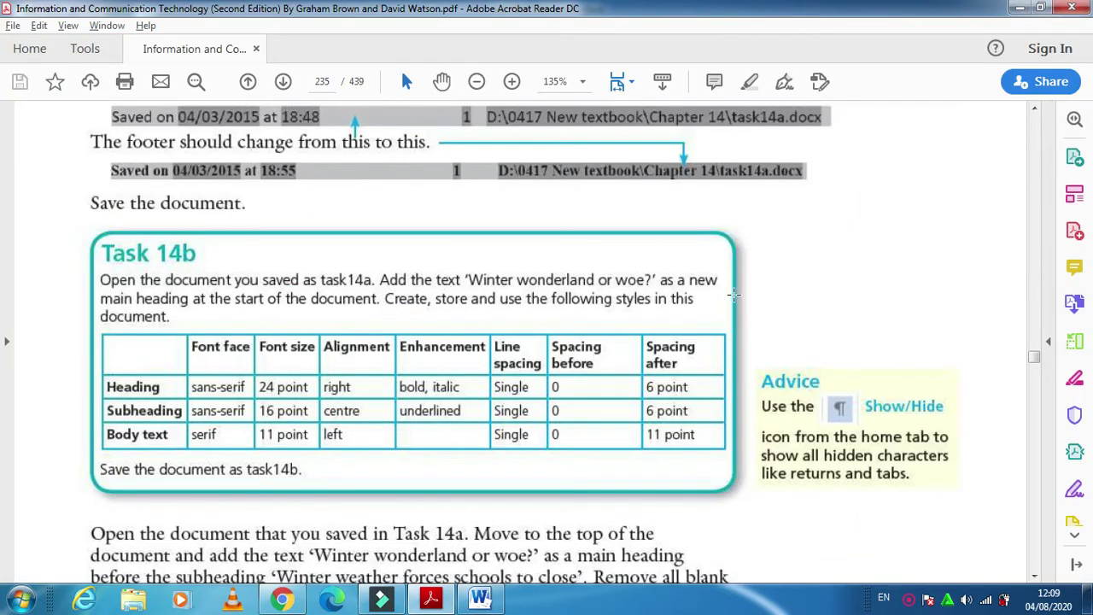
pyautogui.hotkey('alt', 'Tab')
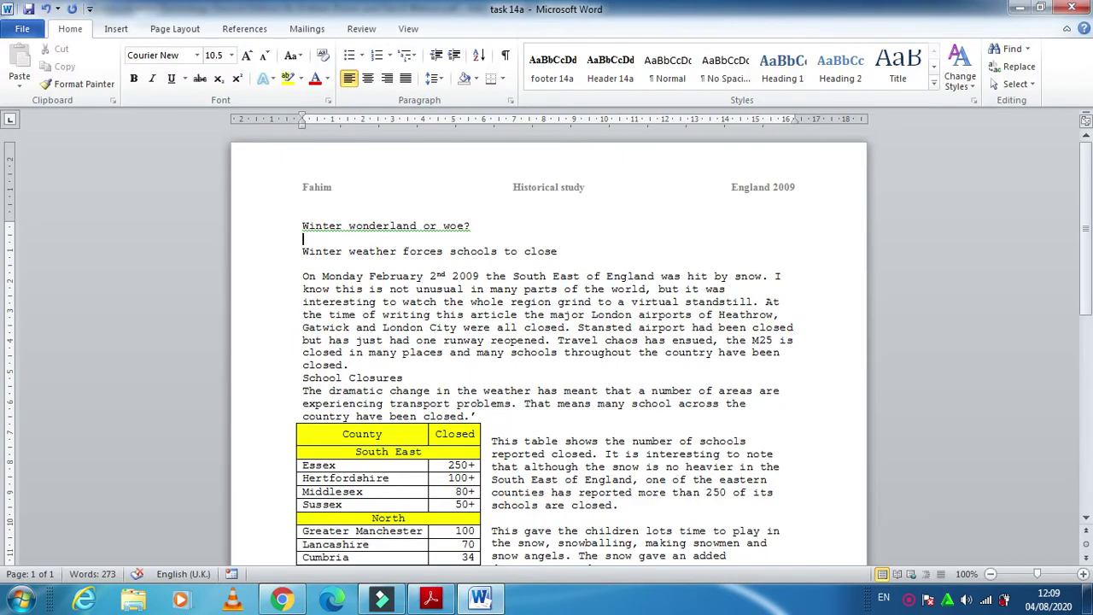
pyautogui.press('BackSpace')
pyautogui.hotkey('alt', 'Tab')
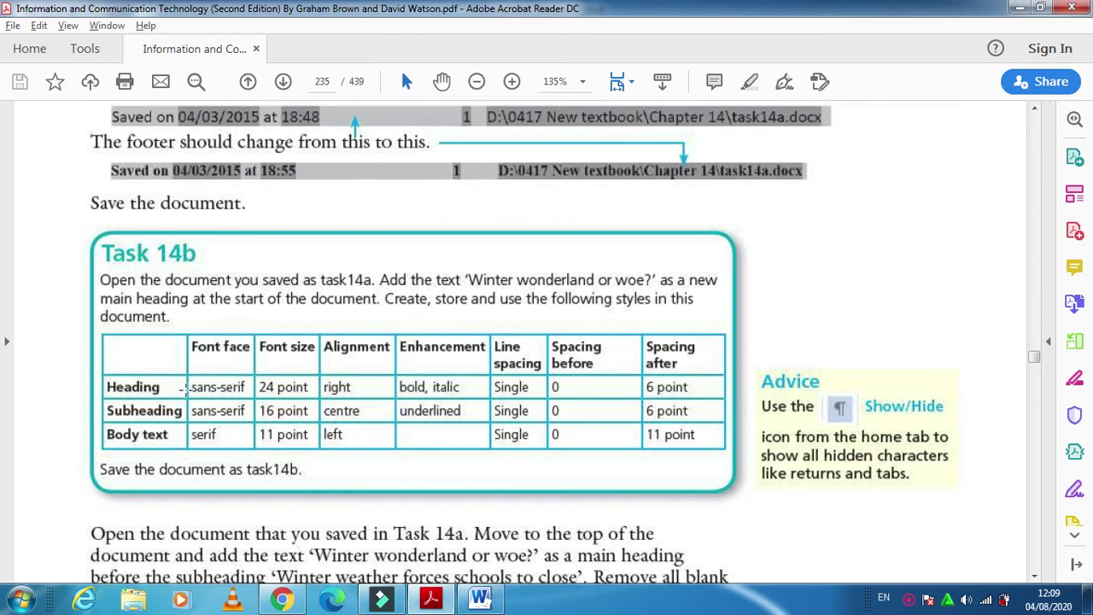
pyautogui.click(480, 599)
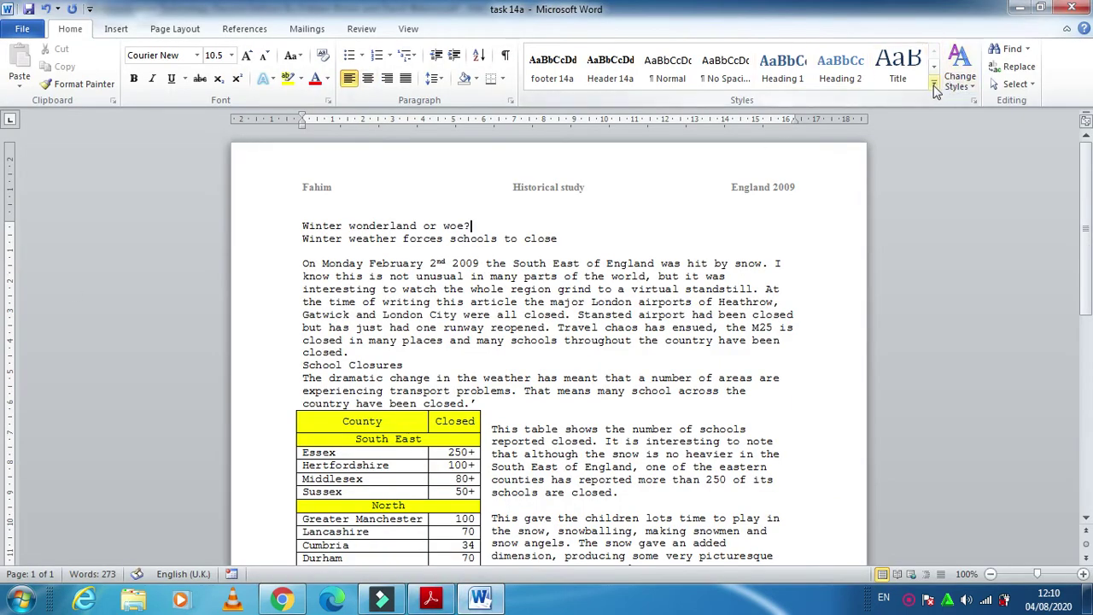
# - Begin a new quick style from the current formatting, named Heading 14a
pyautogui.scroll(-10, 417, 350)
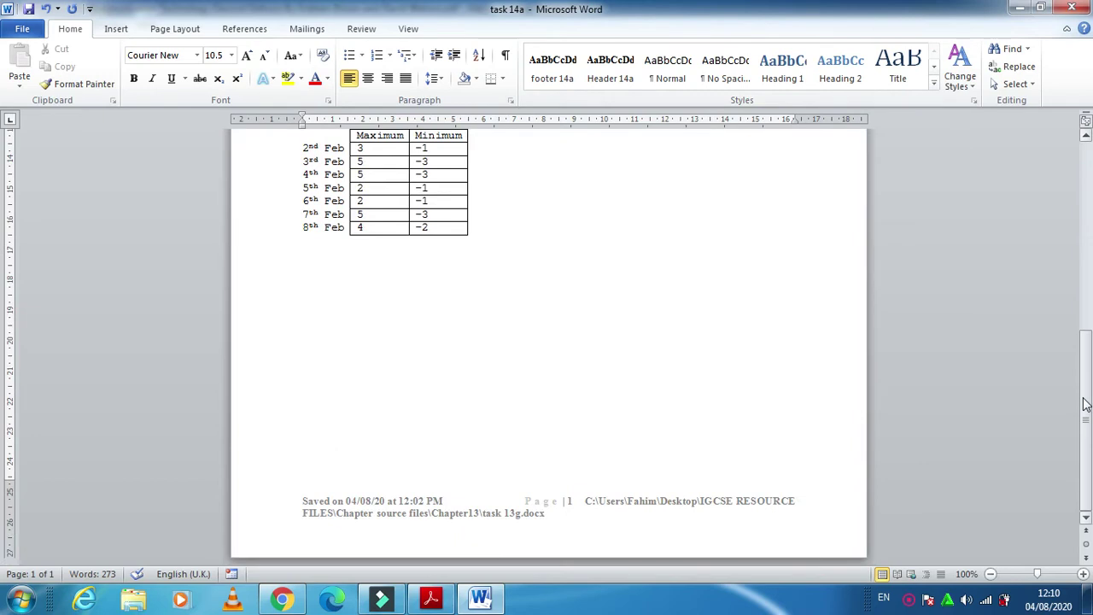
pyautogui.click(357, 317)
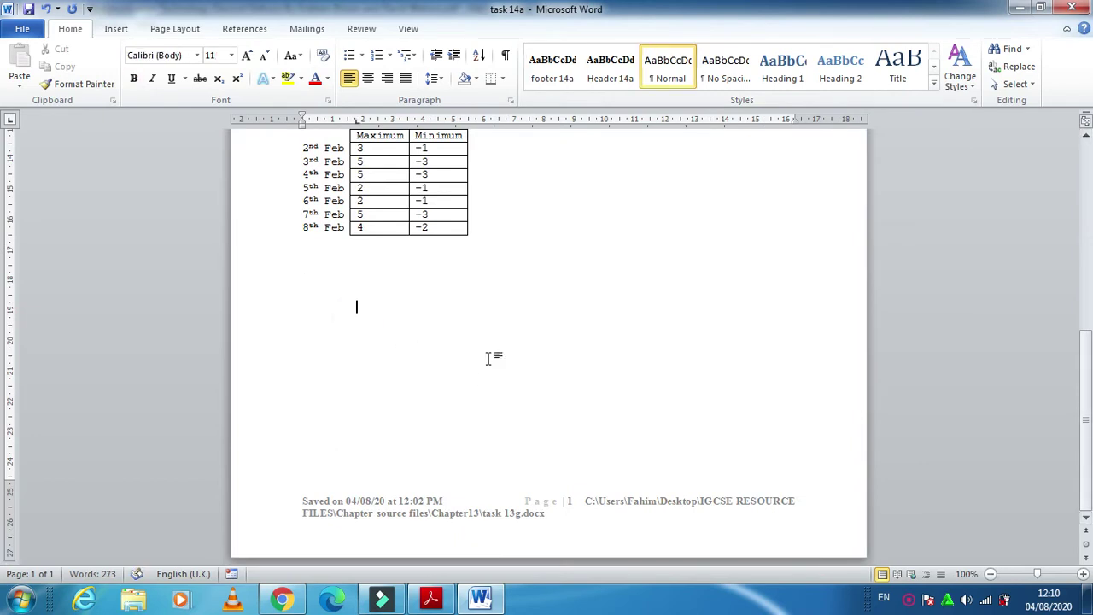
pyautogui.click(934, 83)
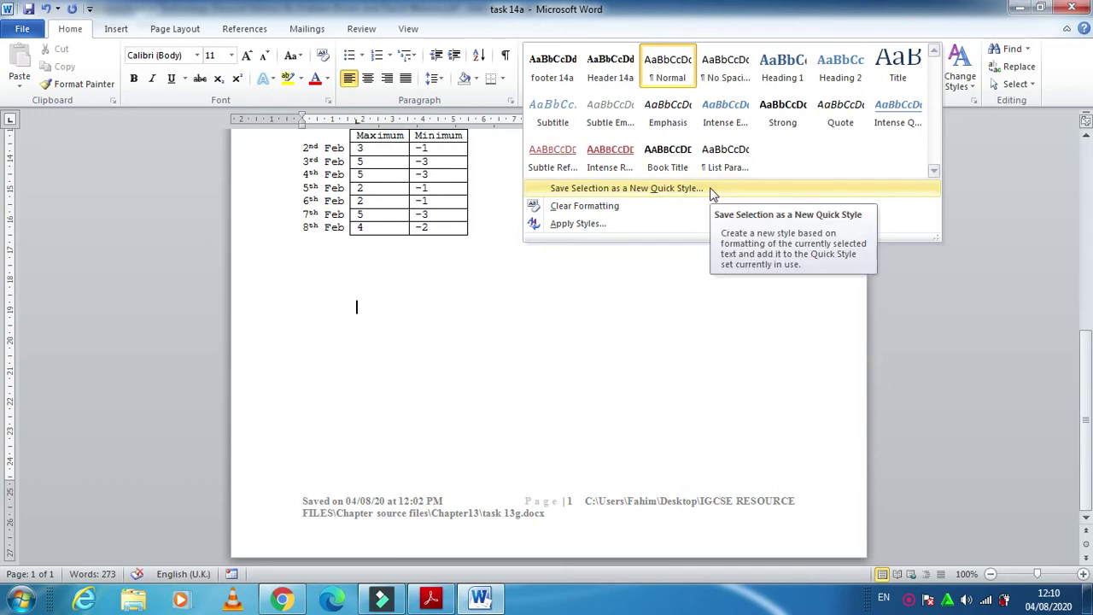
pyautogui.click(625, 187)
pyautogui.write('Heading 14a')
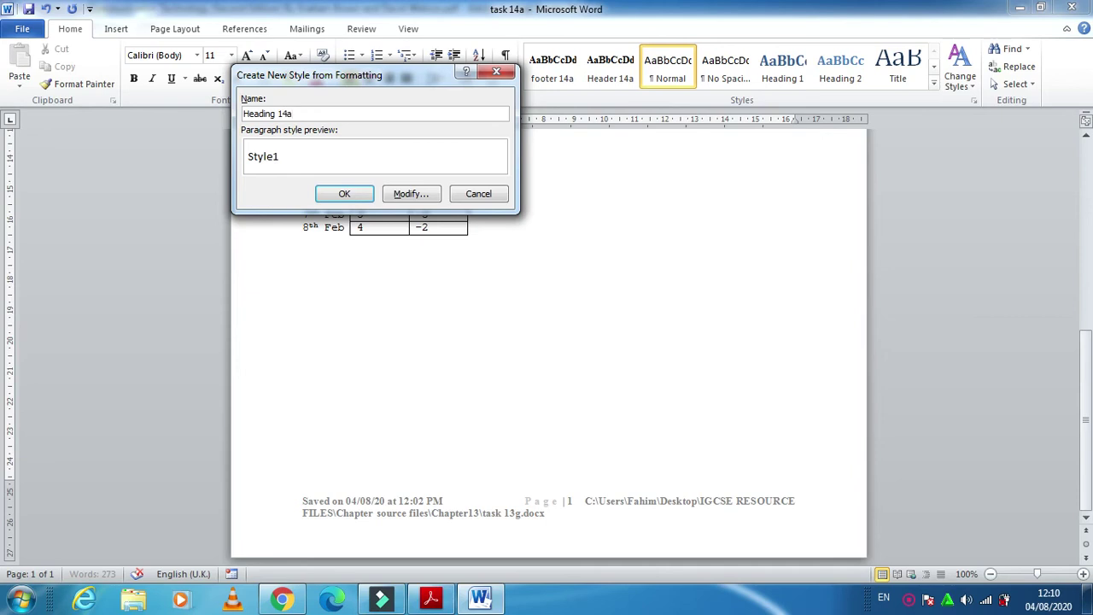
# - Set the Heading 14a style's font to Arial 24 pt
pyautogui.click(389, 195)
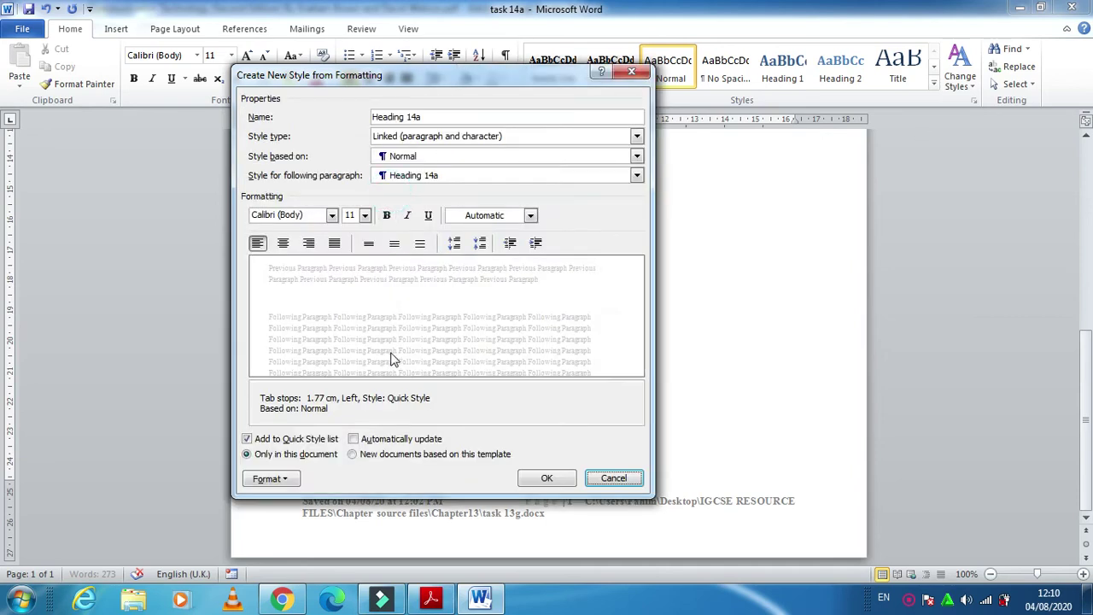
pyautogui.hotkey('alt', 'Tab')
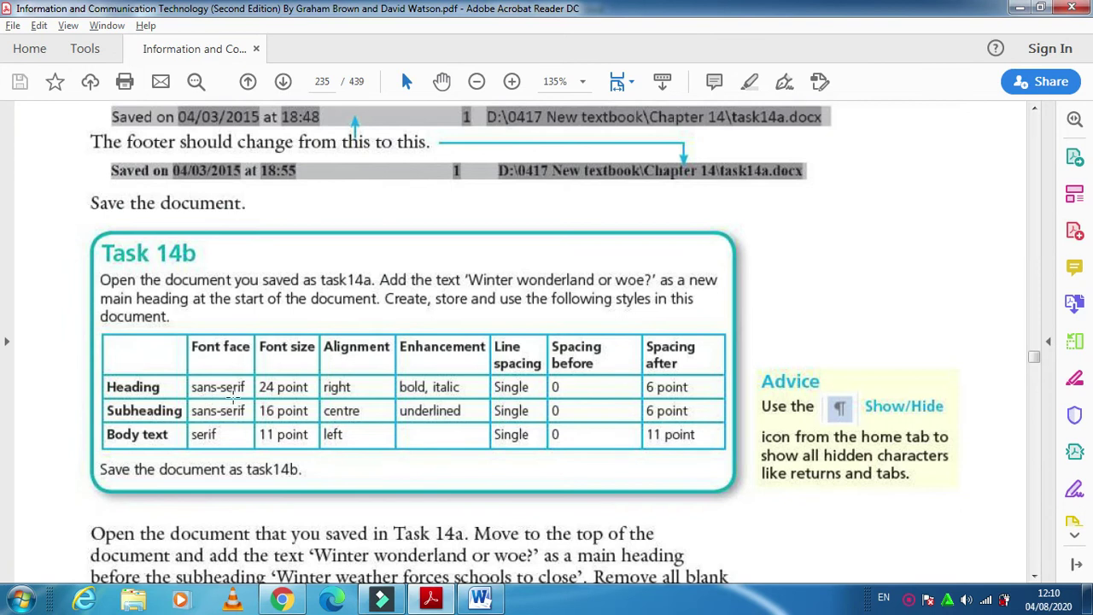
pyautogui.hotkey('alt', 'Tab')
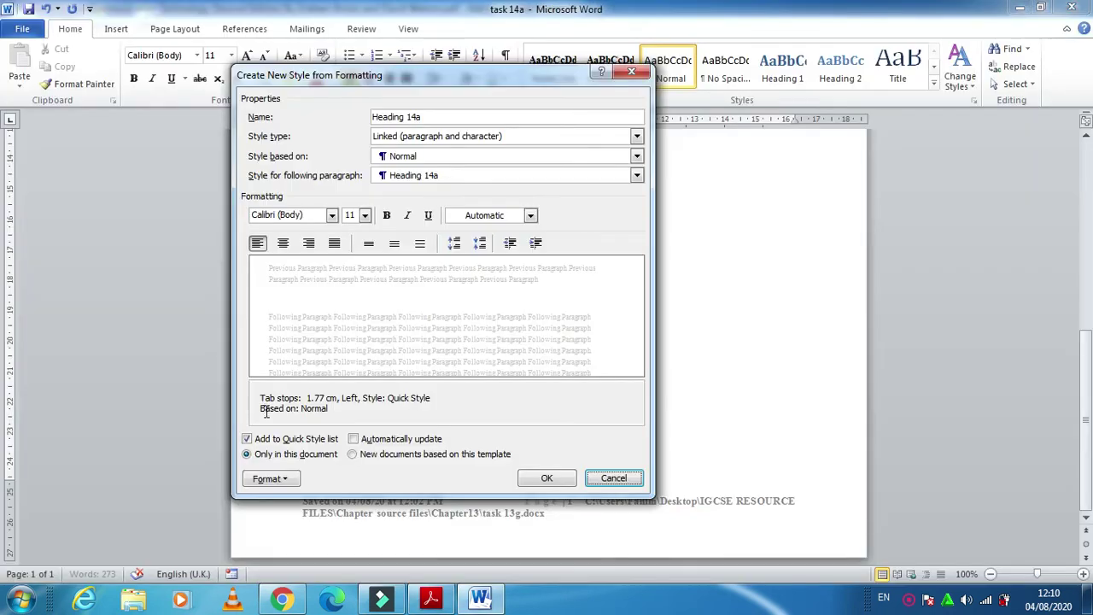
pyautogui.click(332, 216)
pyautogui.click(298, 319)
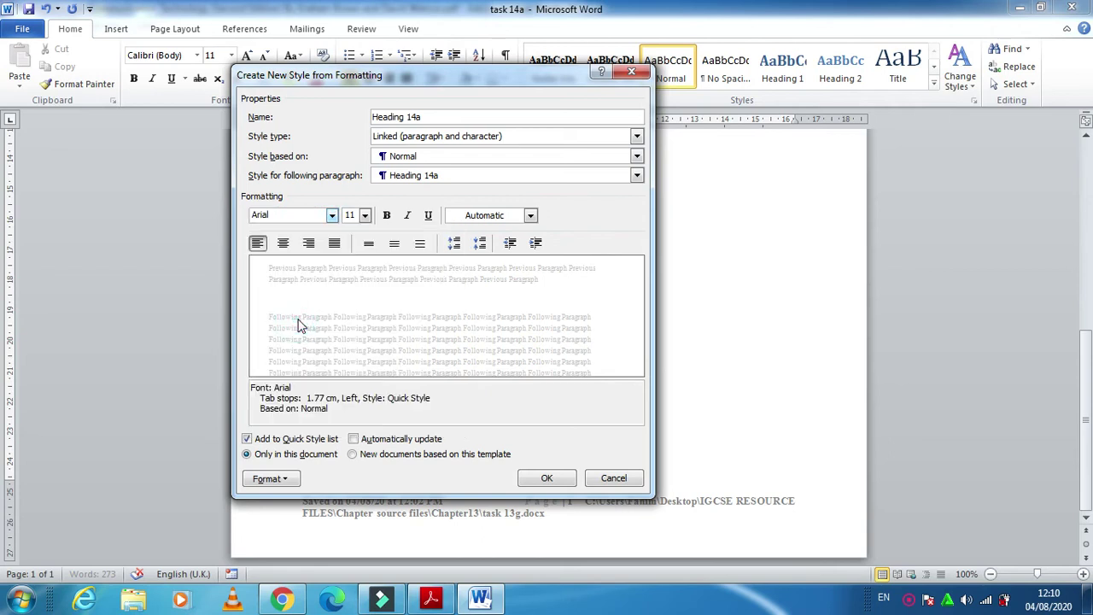
pyautogui.hotkey('alt', 'Tab')
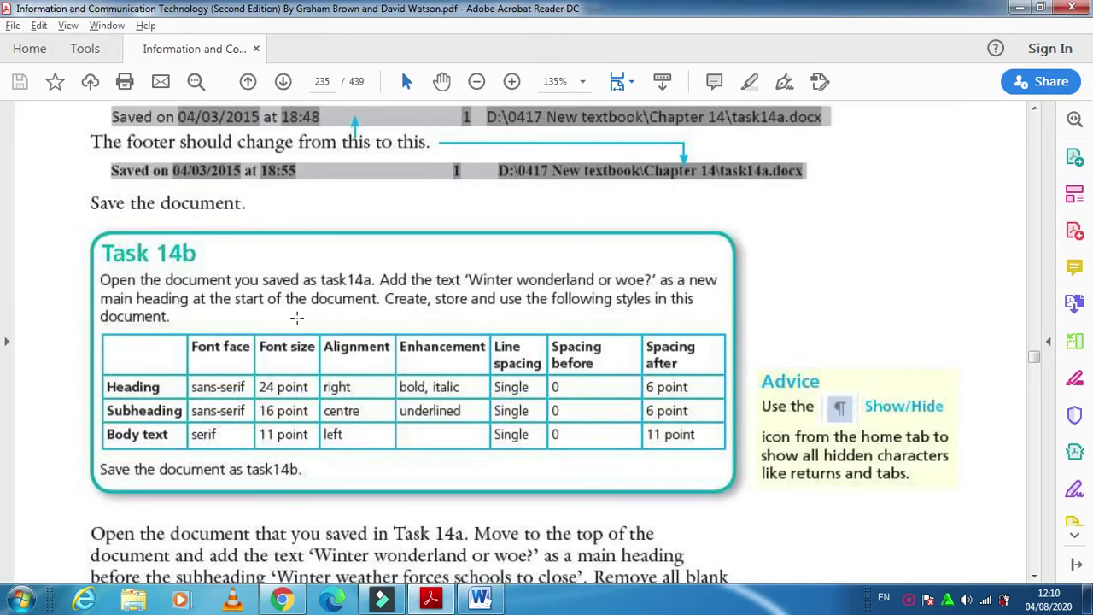
pyautogui.hotkey('alt', 'Tab')
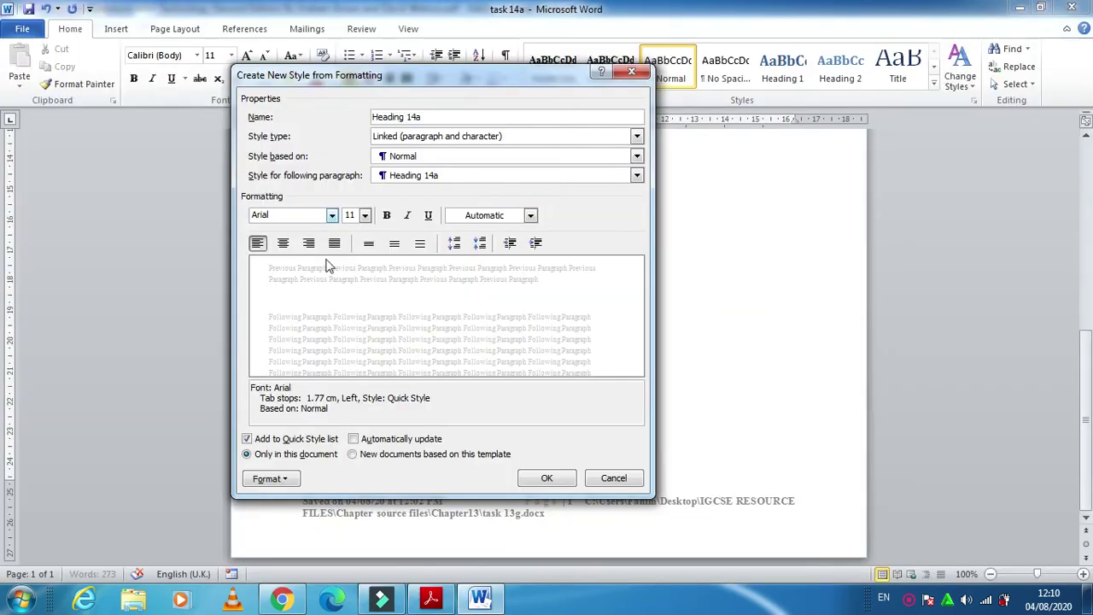
pyautogui.click(364, 215)
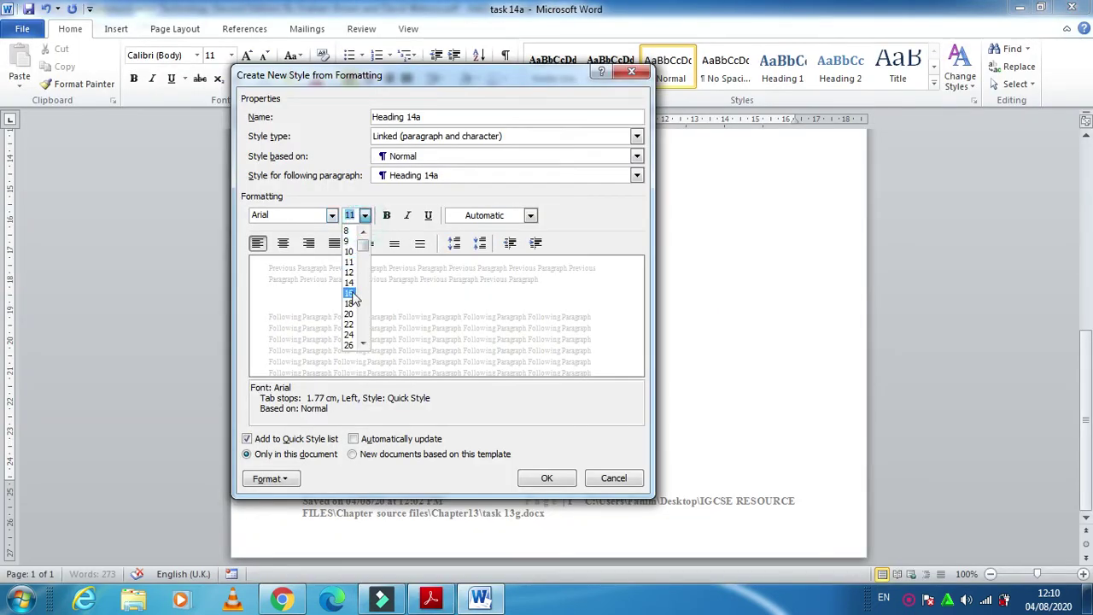
pyautogui.click(350, 334)
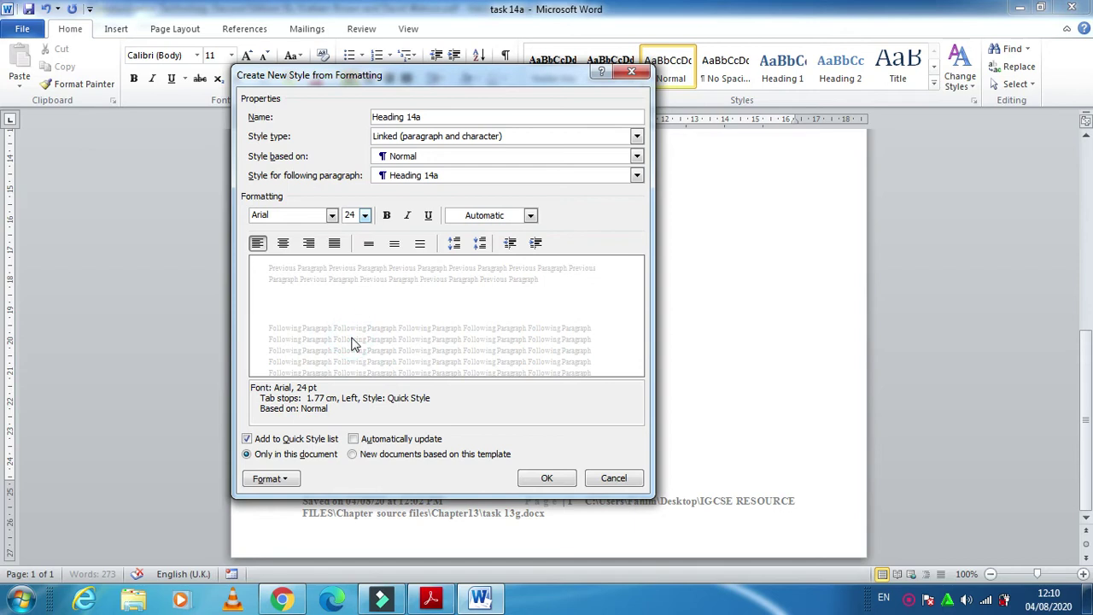
# - Make the Heading 14a style right-aligned, bold and italic
pyautogui.hotkey('alt', 'Tab')
pyautogui.hotkey('alt', 'Tab')
pyautogui.click(308, 243)
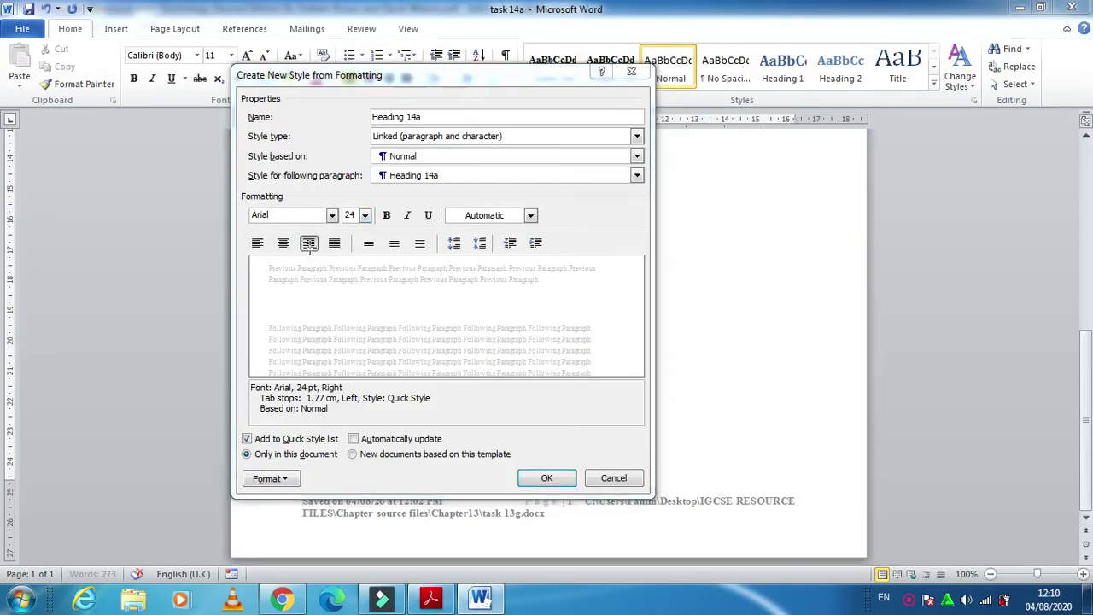
pyautogui.hotkey('alt', 'Tab')
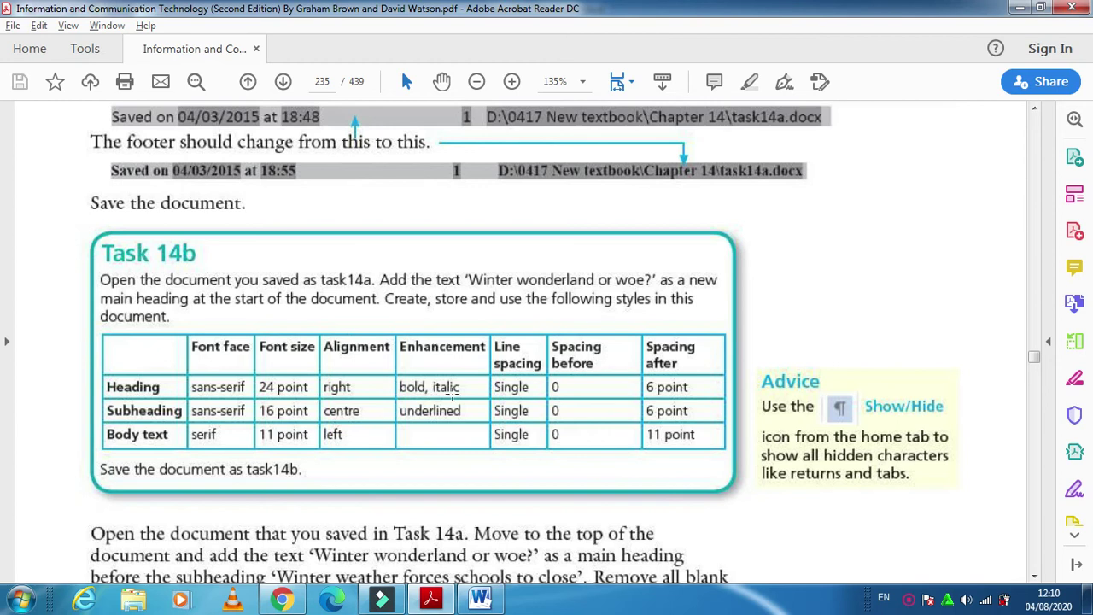
pyautogui.hotkey('alt', 'Tab')
pyautogui.click(386, 215)
pyautogui.click(406, 216)
pyautogui.hotkey('alt', 'Tab')
pyautogui.hotkey('alt', 'Tab')
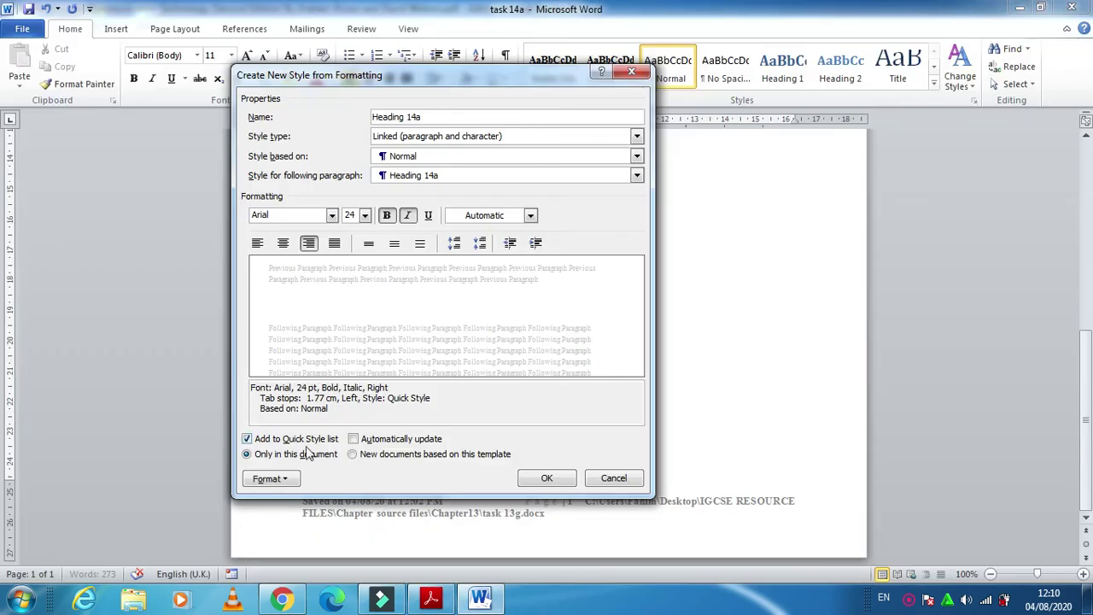
# - Give Heading 14a single line spacing and 6 pt after, then save the style
pyautogui.click(277, 481)
pyautogui.click(317, 324)
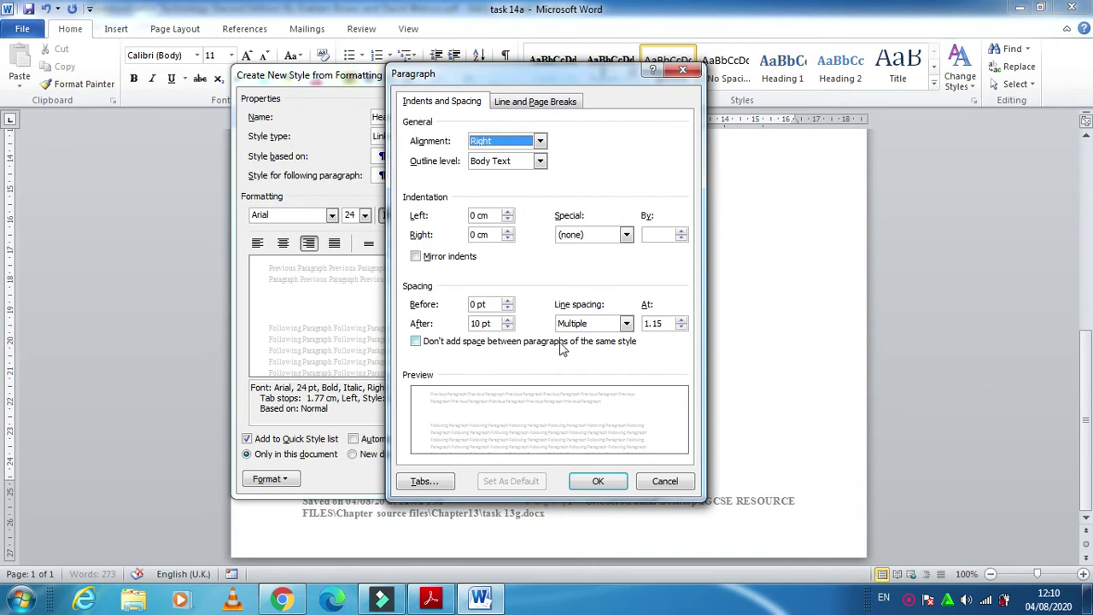
pyautogui.click(626, 323)
pyautogui.click(589, 340)
pyautogui.hotkey('alt', 'Tab')
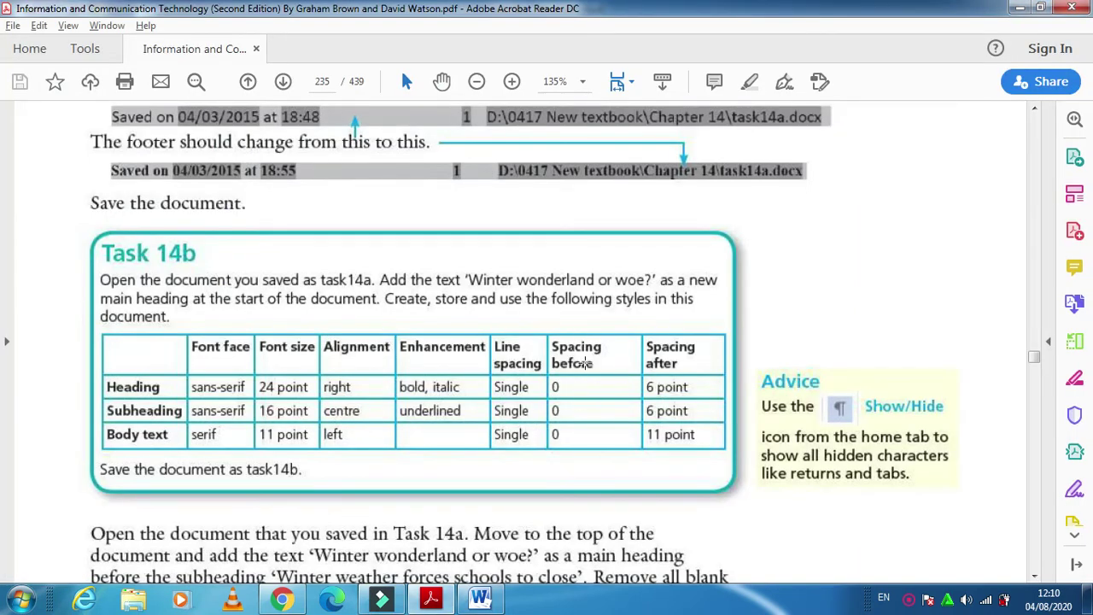
pyautogui.hotkey('alt', 'Tab')
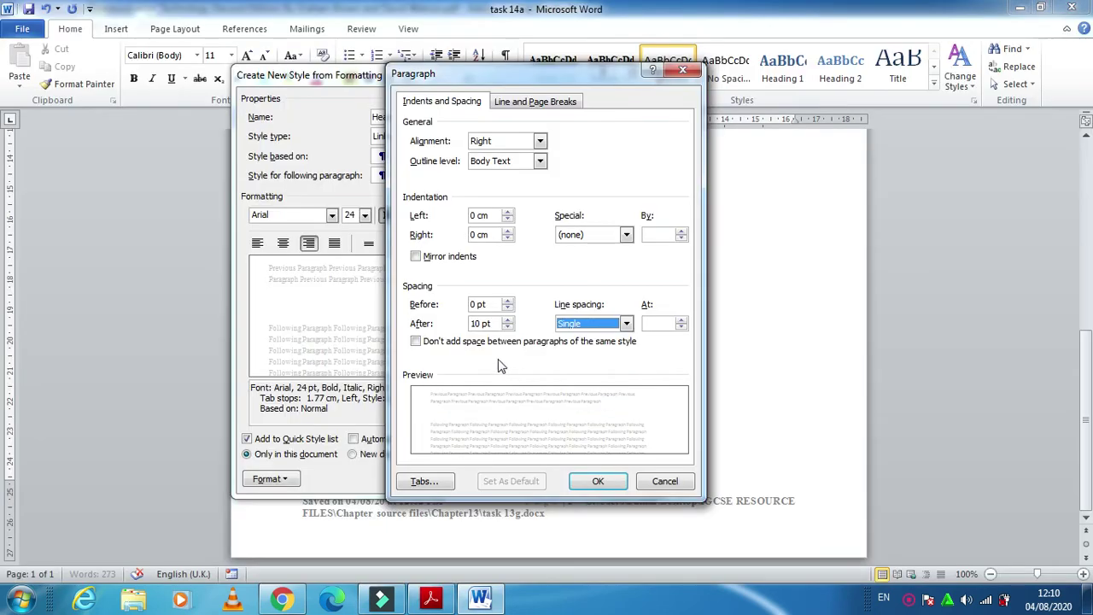
pyautogui.moveTo(483, 322); pyautogui.dragTo(468, 325)
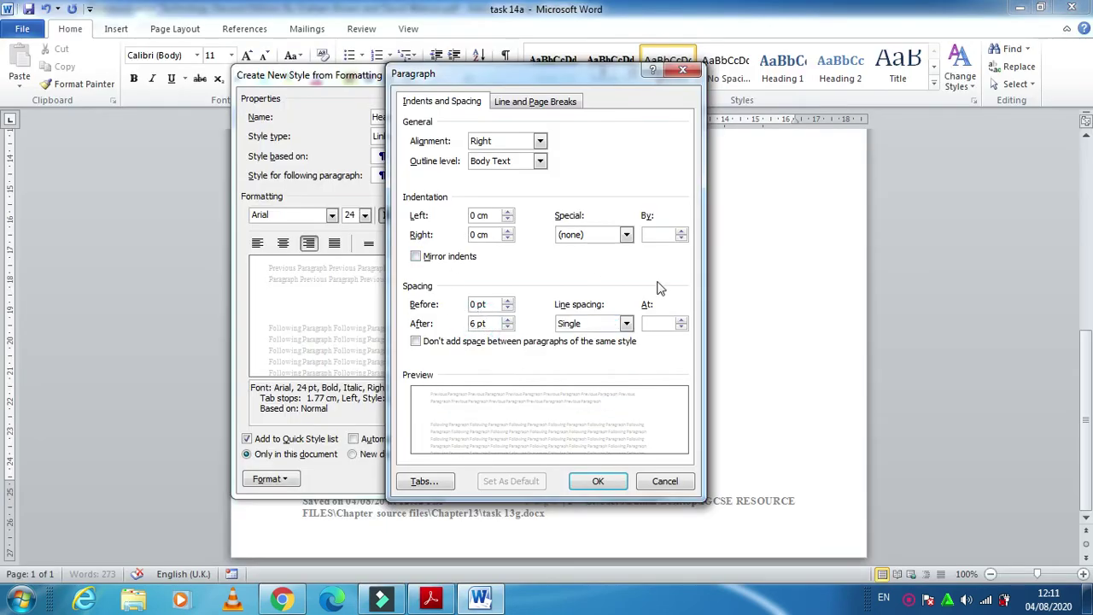
pyautogui.click(597, 480)
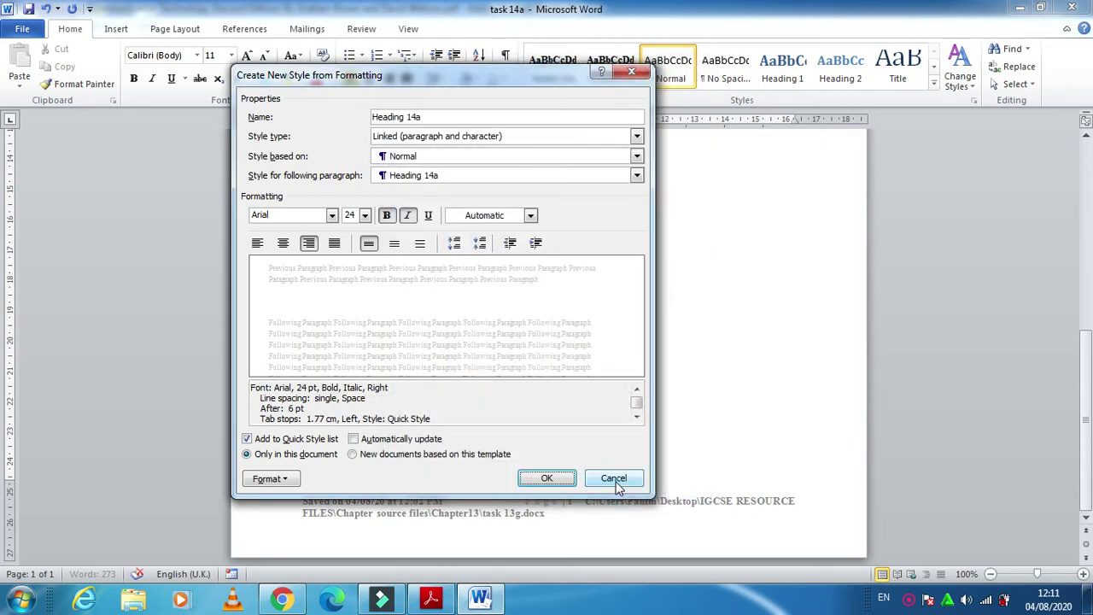
pyautogui.click(551, 479)
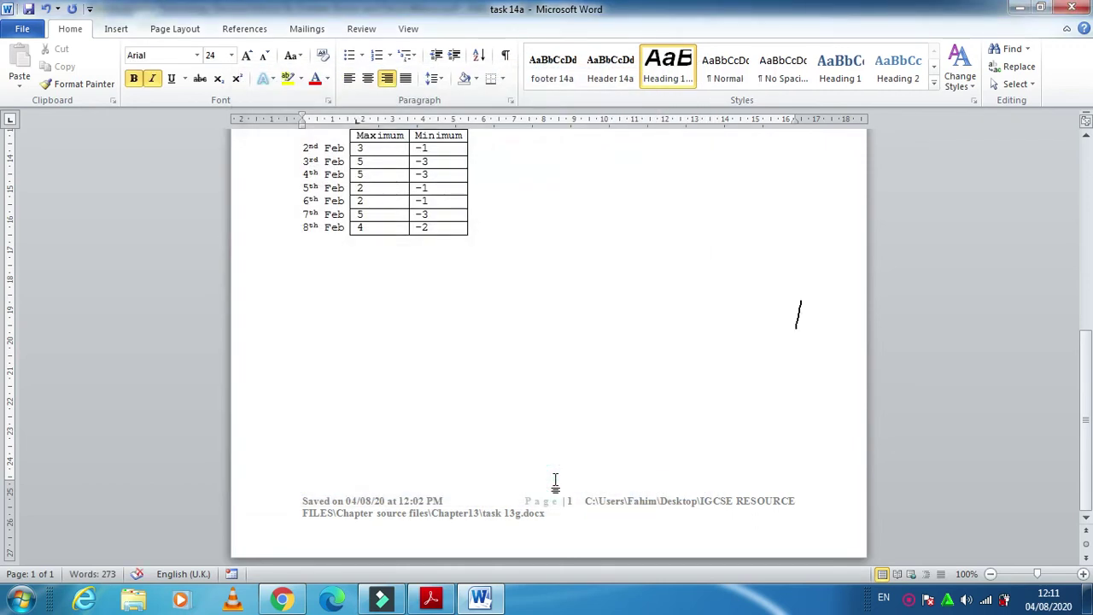
# - Start another new quick style from the current formatting, named 'subheading'
pyautogui.click(934, 82)
pyautogui.click(683, 188)
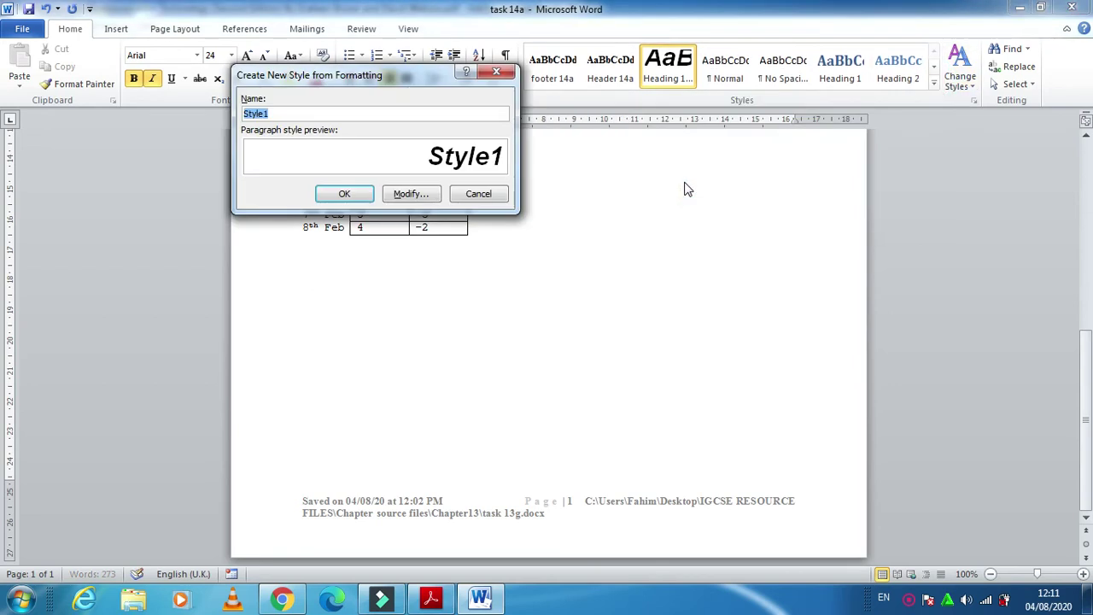
pyautogui.hotkey('alt', 'Tab')
pyautogui.hotkey('alt', 'Tab')
pyautogui.write('subheading')
# - Set the subheading style's font size to 16 pt
pyautogui.click(411, 195)
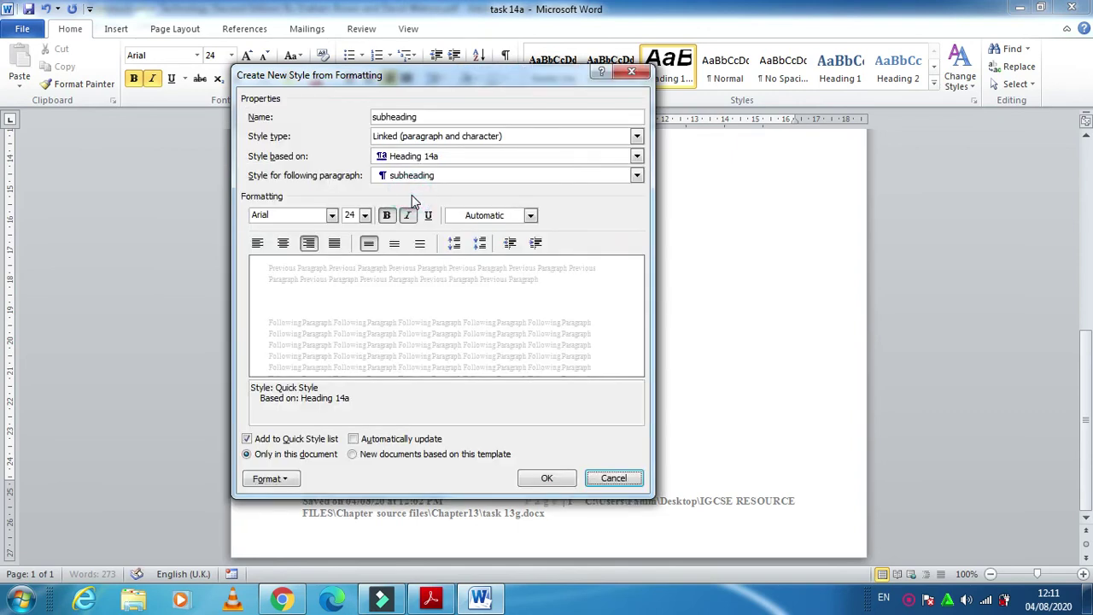
pyautogui.hotkey('alt', 'Tab')
pyautogui.hotkey('alt', 'Tab')
pyautogui.click(364, 215)
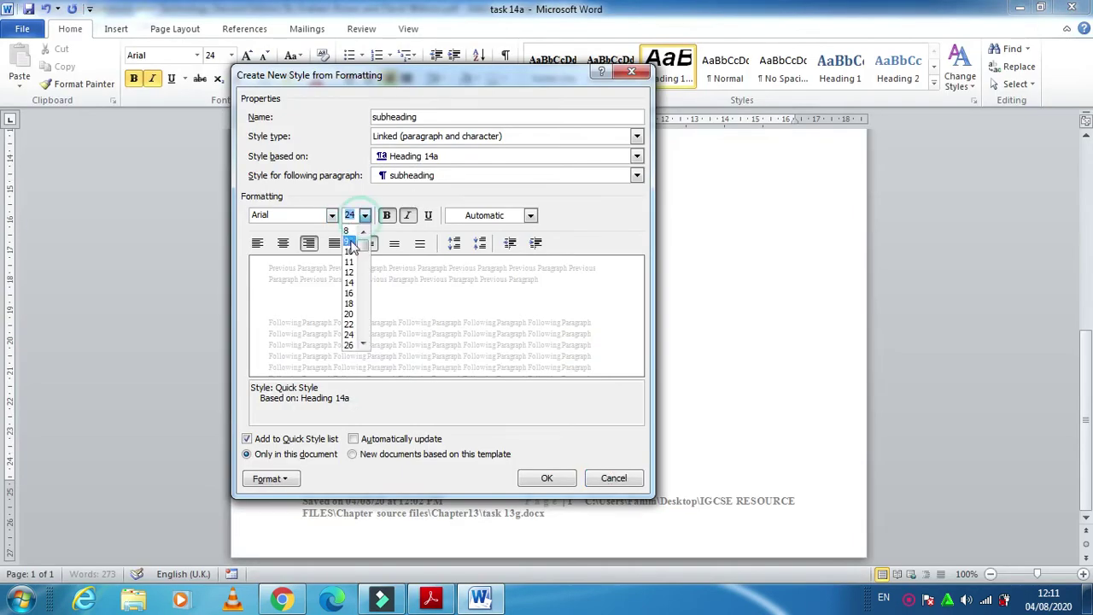
pyautogui.click(350, 292)
pyautogui.hotkey('alt', 'Tab')
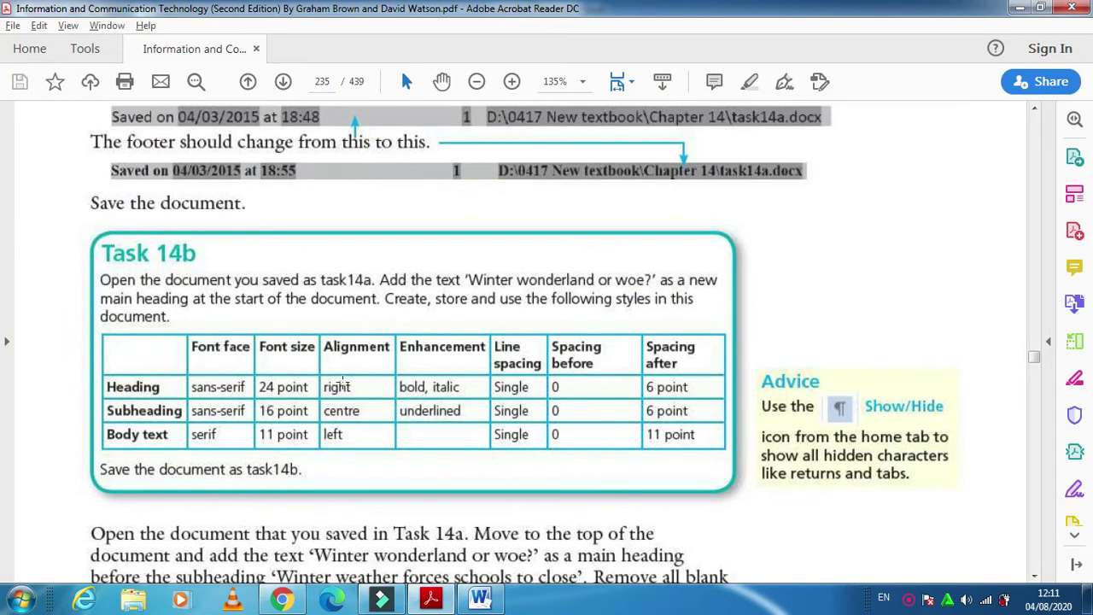
pyautogui.hotkey('alt', 'Tab')
# - Center the subheading style, remove bold and italic, and underline it
pyautogui.click(282, 243)
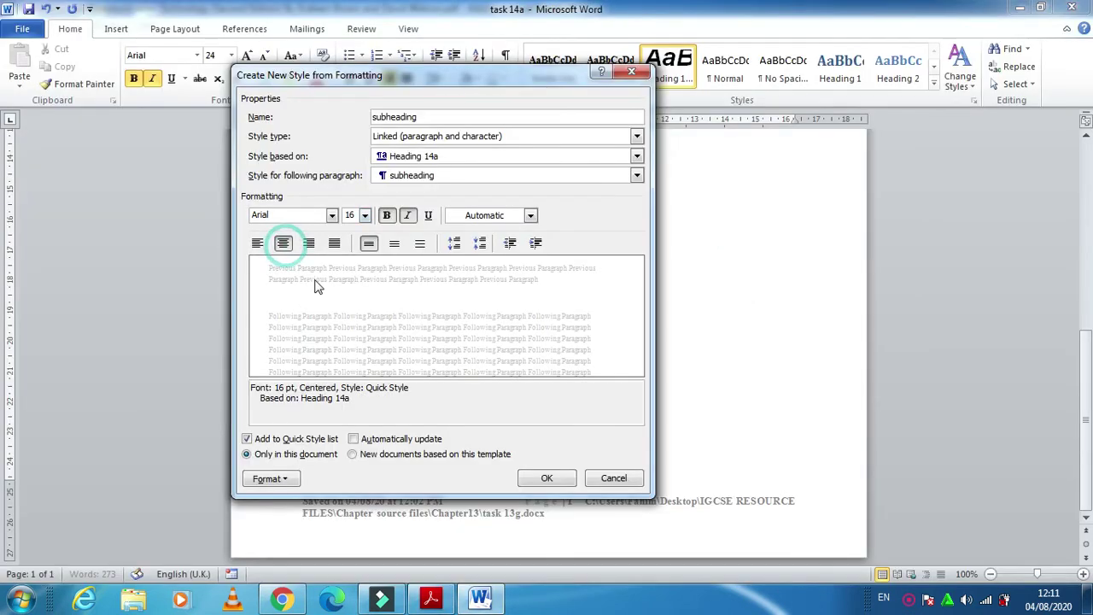
pyautogui.hotkey('alt', 'Tab')
pyautogui.hotkey('alt', 'Tab')
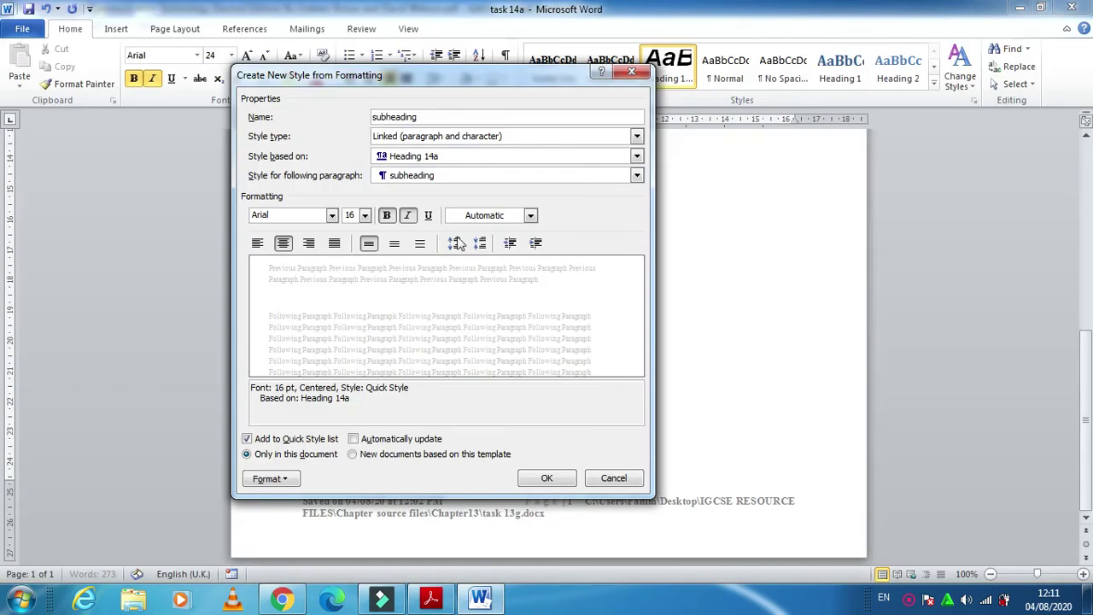
pyautogui.click(386, 215)
pyautogui.click(408, 215)
pyautogui.click(428, 216)
pyautogui.hotkey('alt', 'Tab')
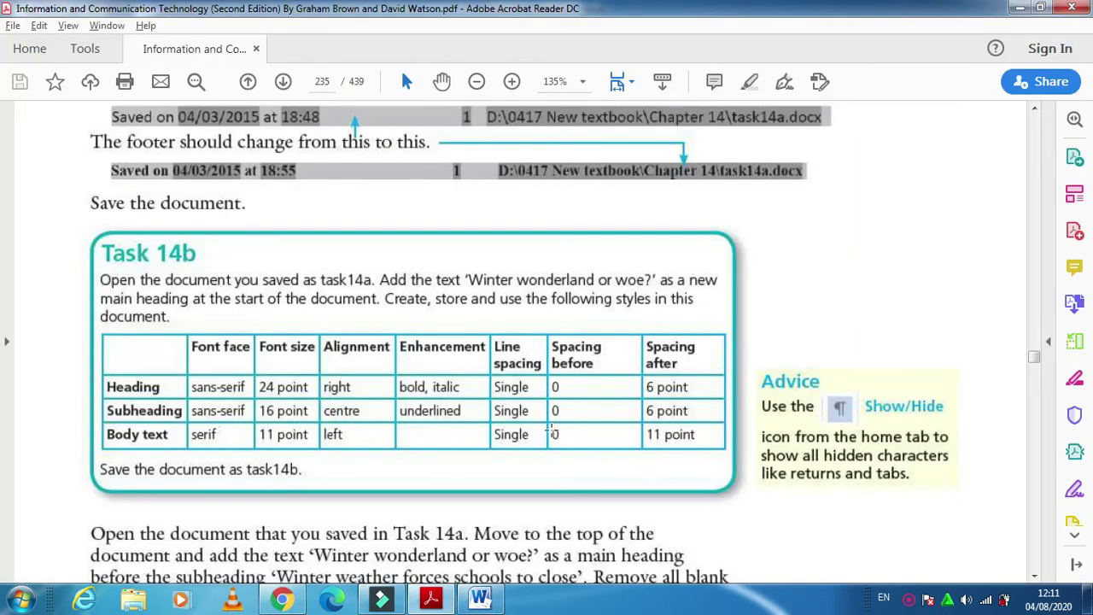
pyautogui.hotkey('alt', 'Tab')
# - Keep 6 pt spacing after in the paragraph settings and save the subheading style
pyautogui.click(285, 483)
pyautogui.click(303, 331)
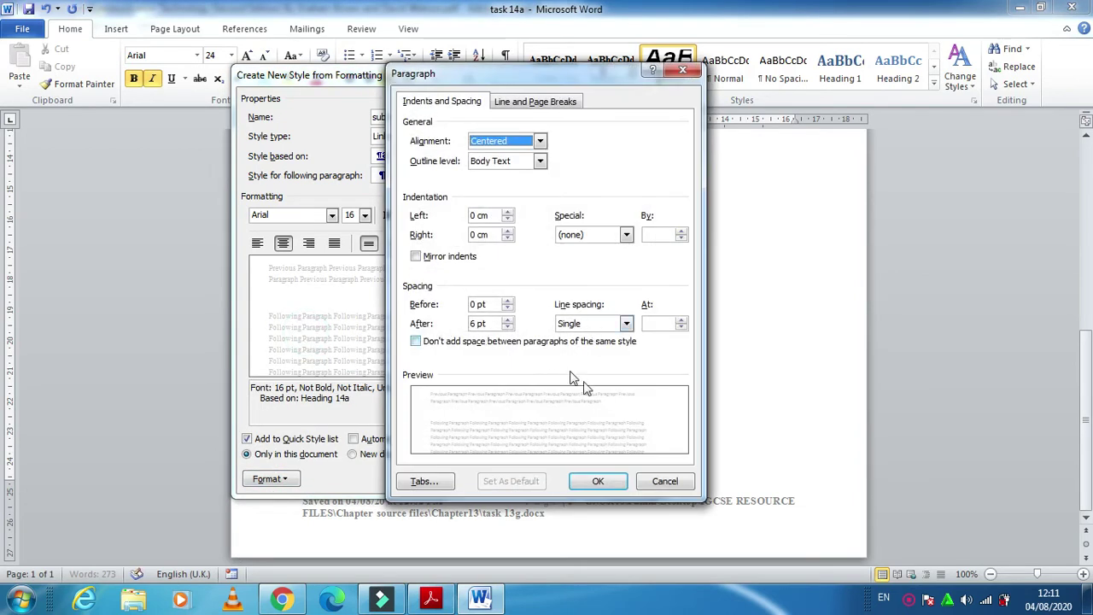
pyautogui.click(603, 480)
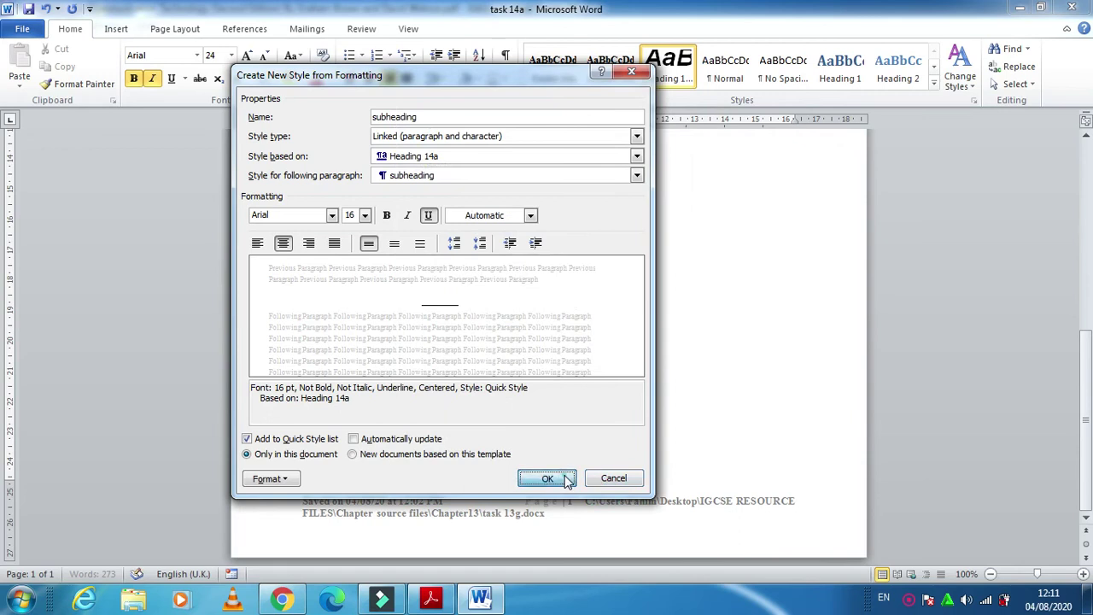
pyautogui.click(565, 479)
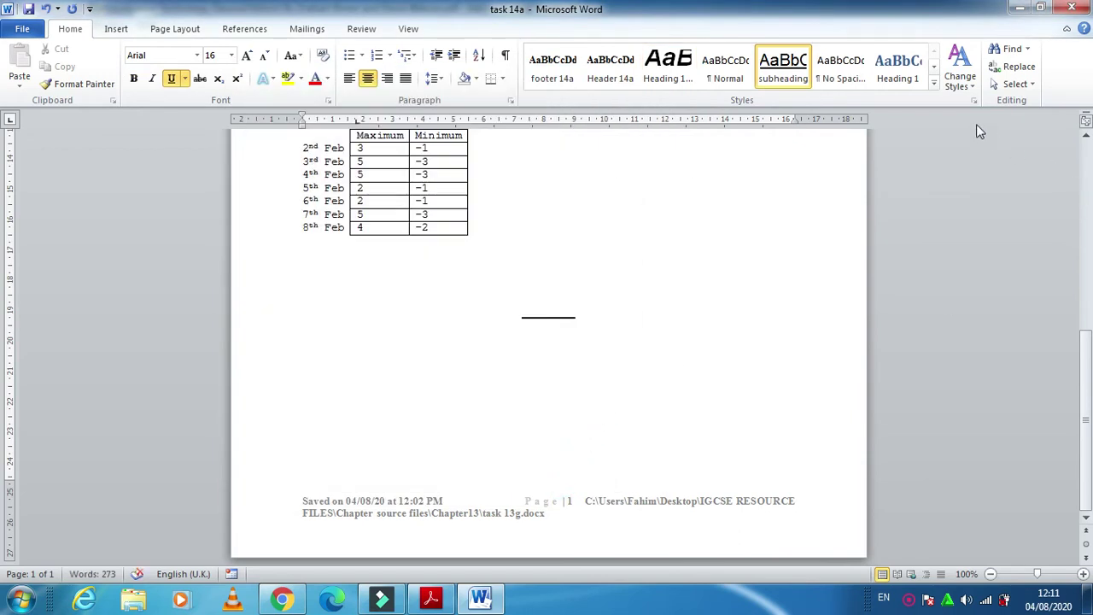
pyautogui.click(935, 87)
pyautogui.click(844, 187)
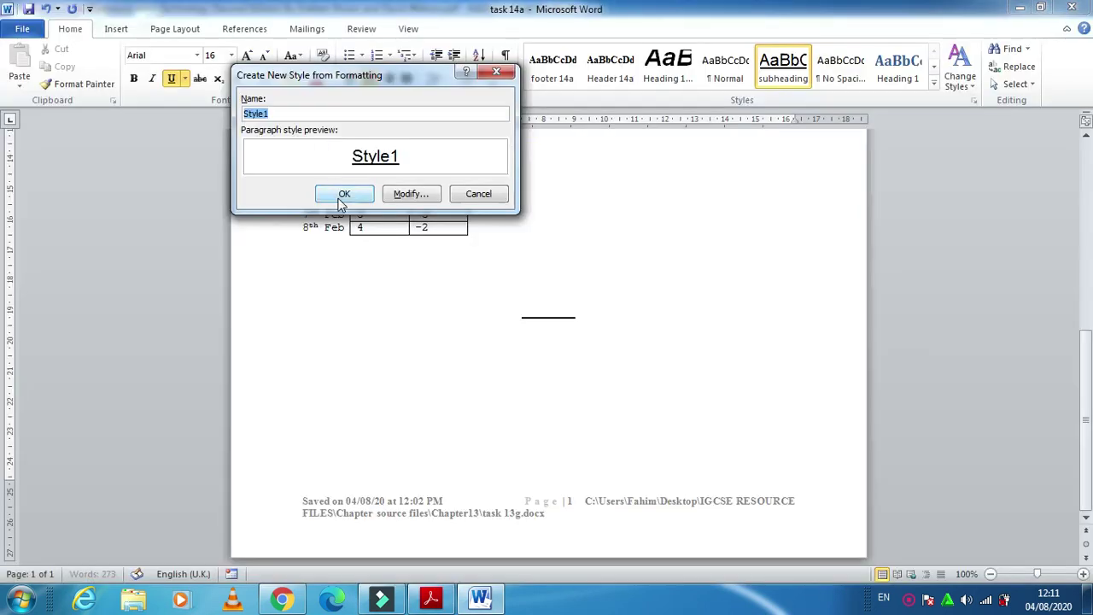
# - Name the new style 'body' and make it Times New Roman 11 pt, left-aligned, not underlined
pyautogui.write('body')
pyautogui.click(411, 194)
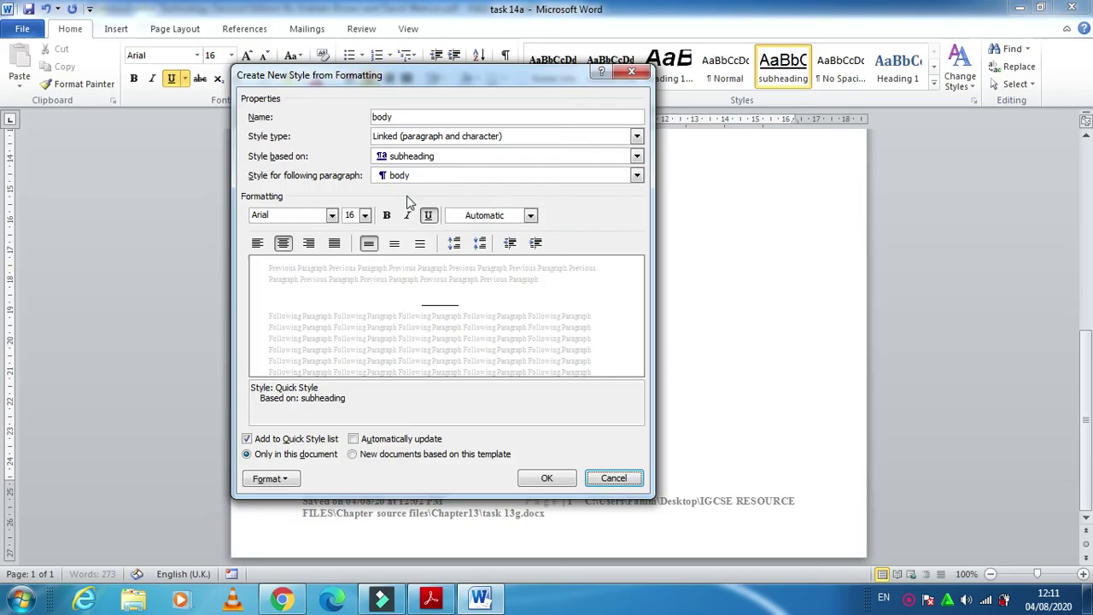
pyautogui.click(331, 215)
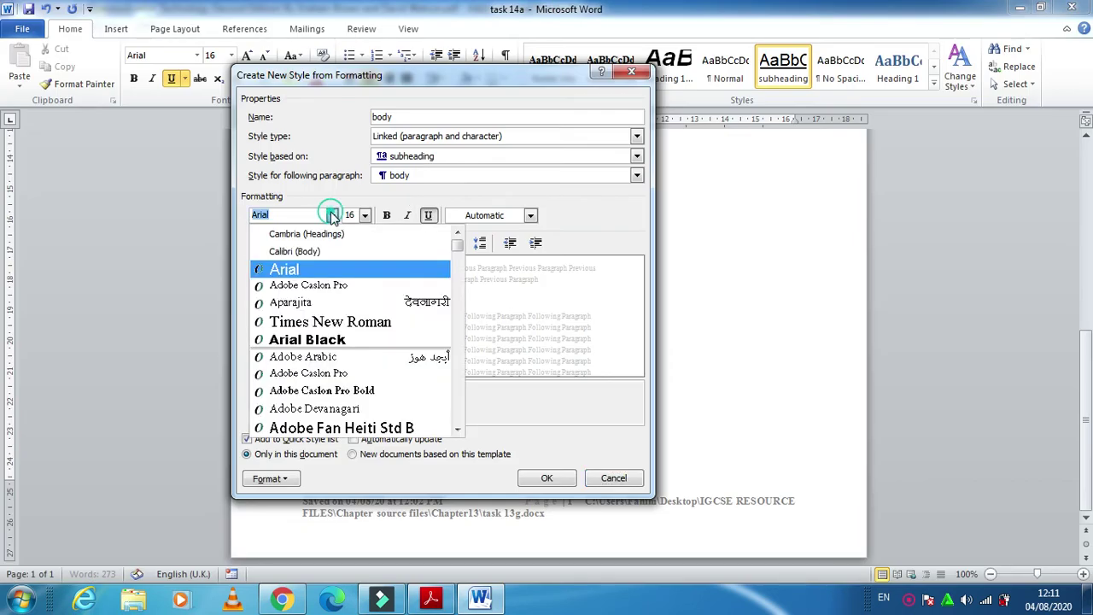
pyautogui.click(315, 323)
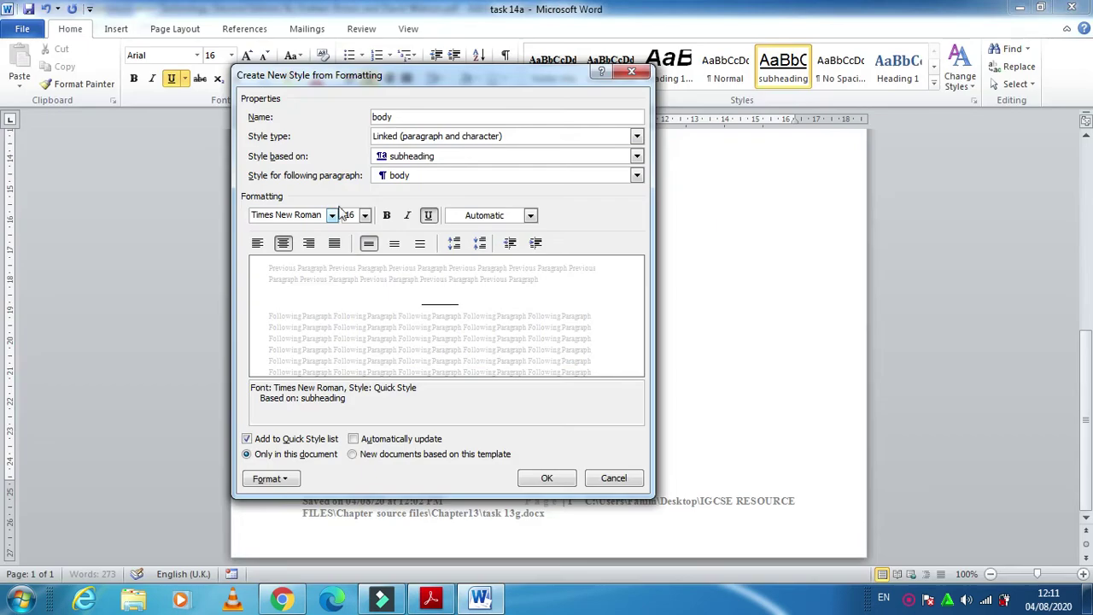
pyautogui.click(364, 216)
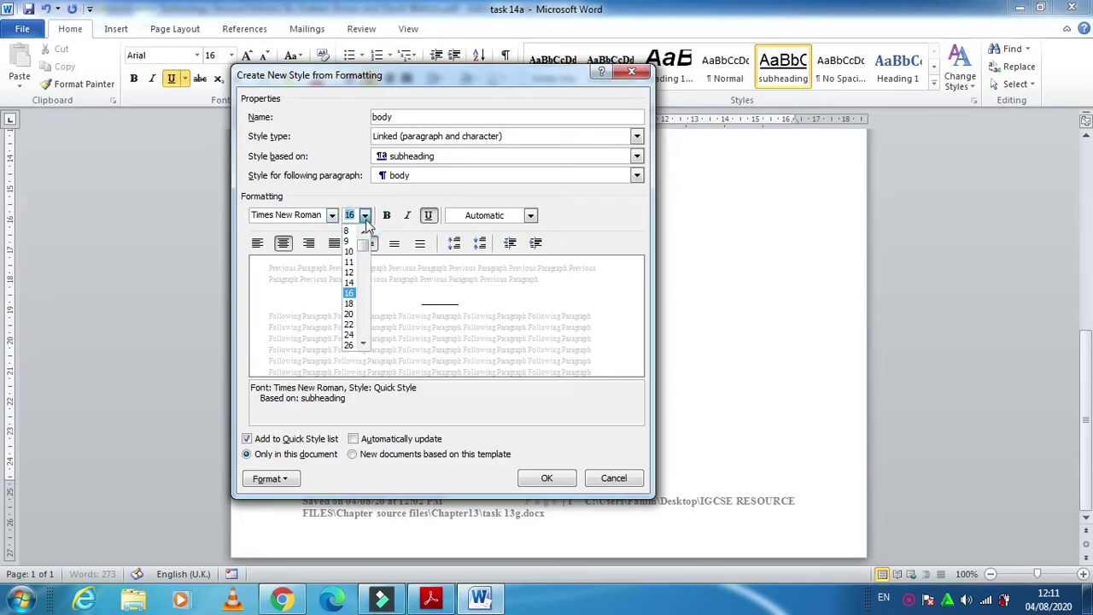
pyautogui.click(353, 261)
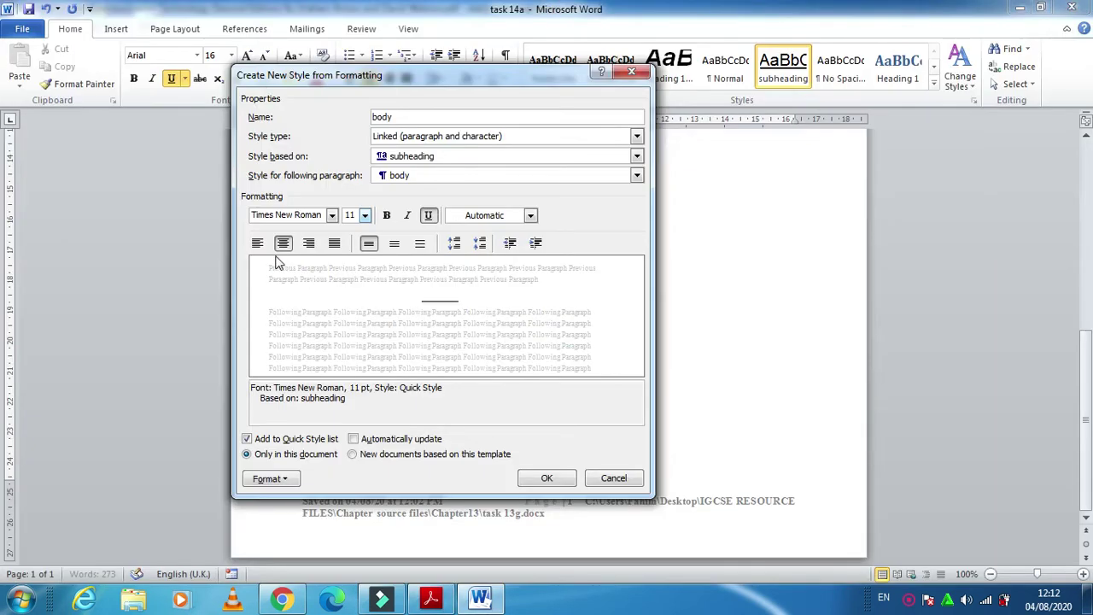
pyautogui.click(258, 243)
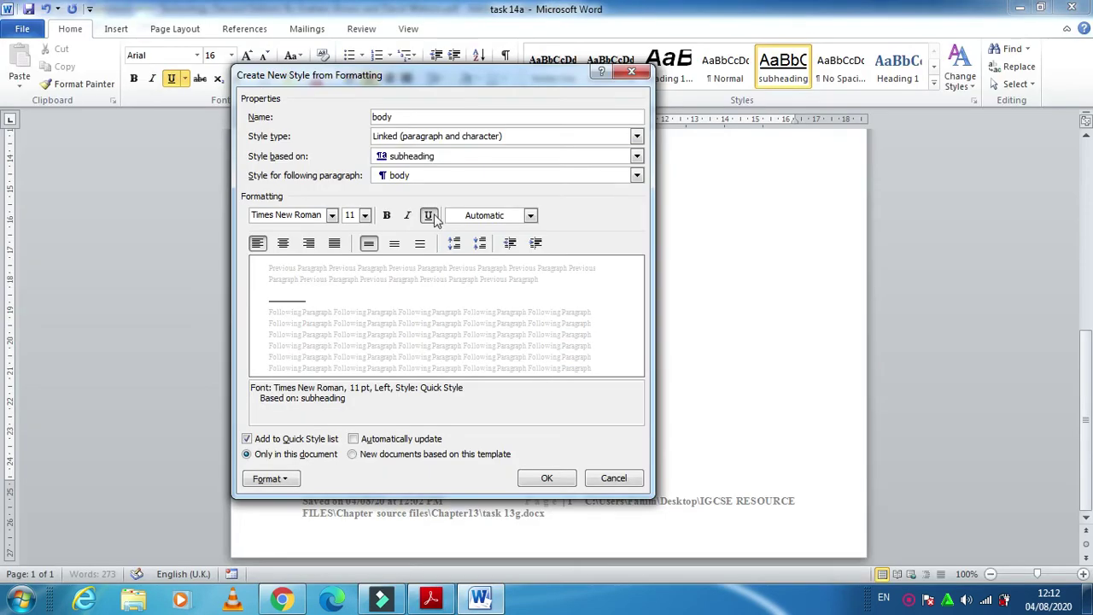
pyautogui.click(428, 215)
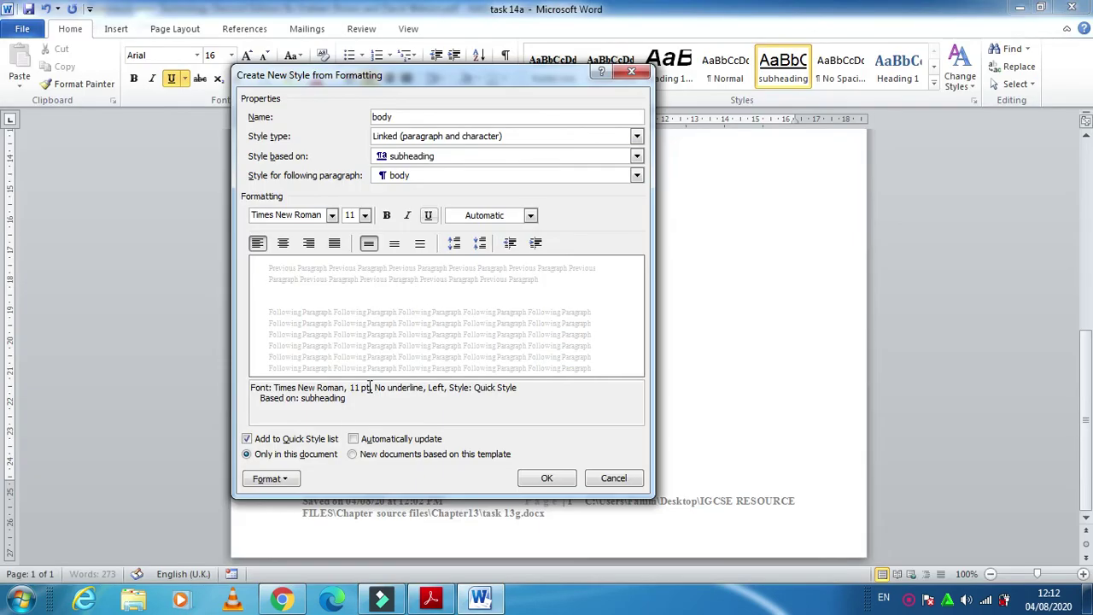
# - Set the body style's spacing after to 11 pt and save the style
pyautogui.click(270, 478)
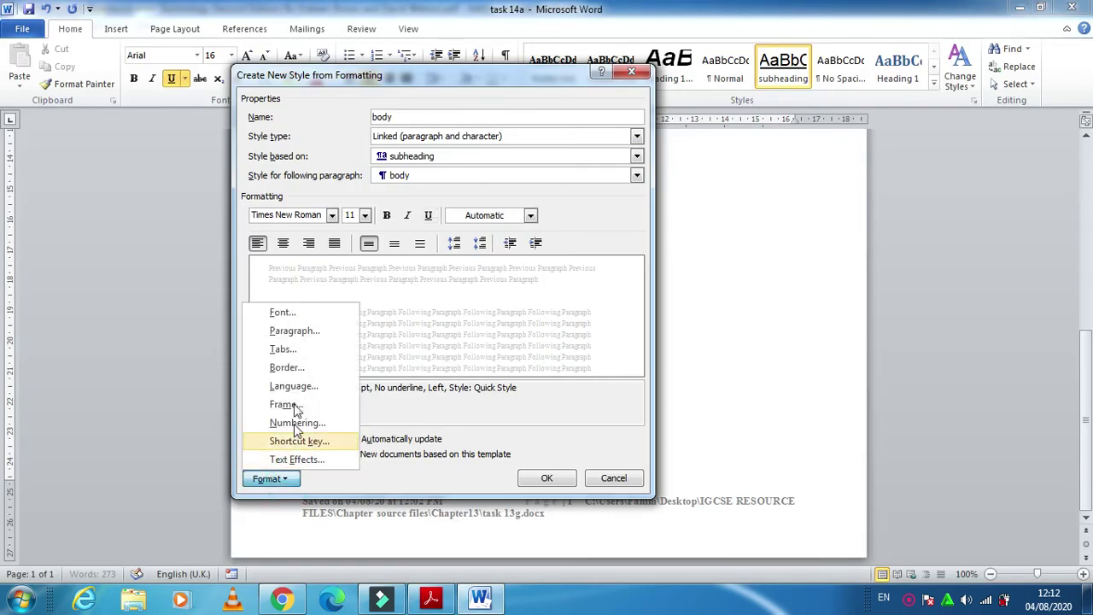
pyautogui.click(295, 331)
pyautogui.doubleClick(471, 323)
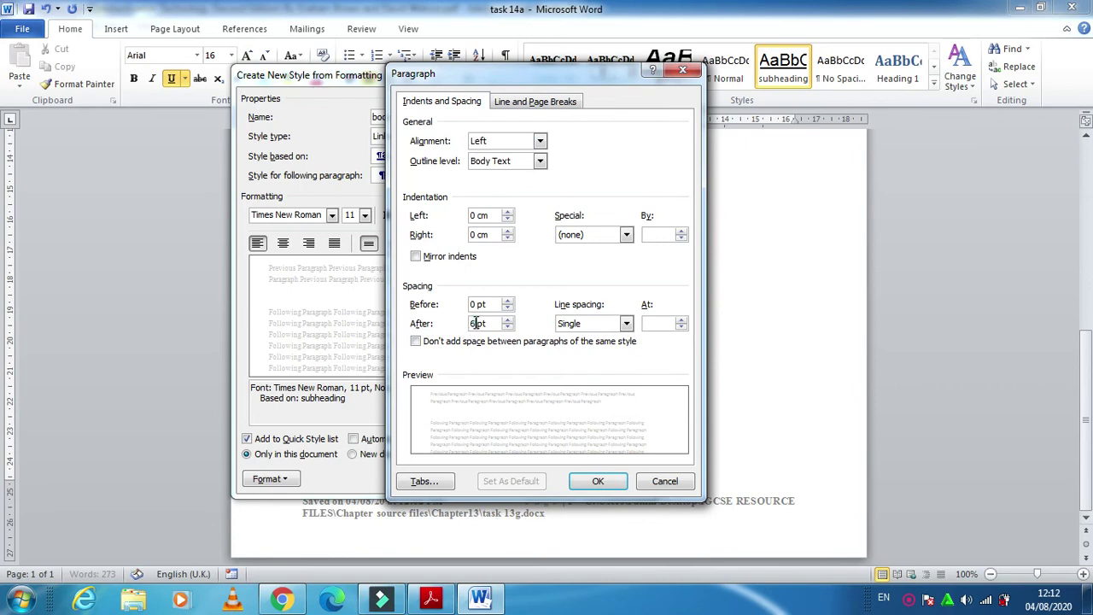
pyautogui.write('11')
pyautogui.click(598, 481)
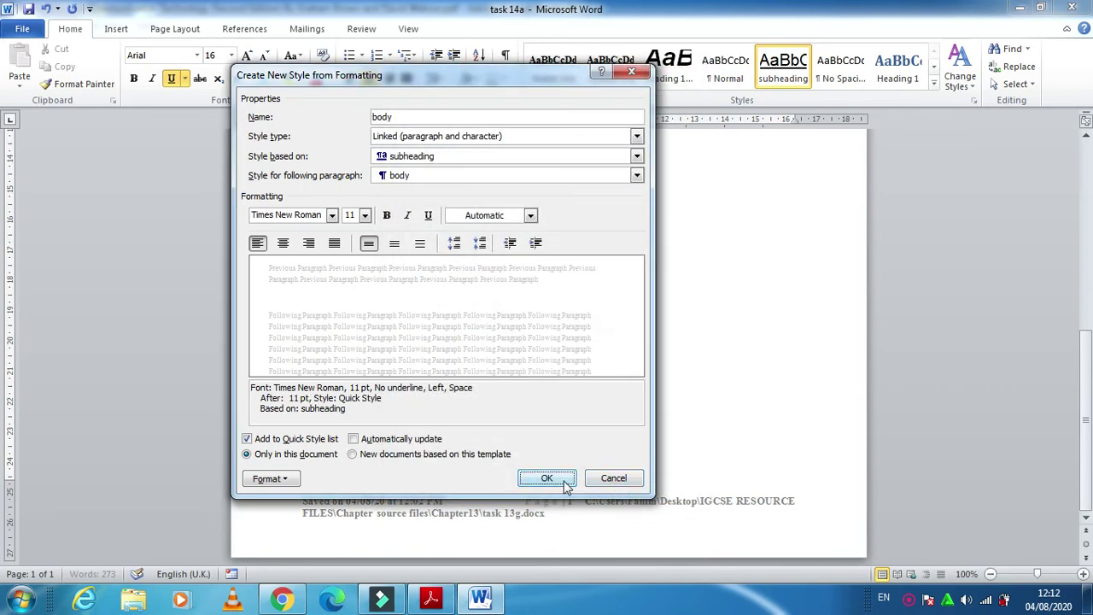
pyautogui.click(546, 479)
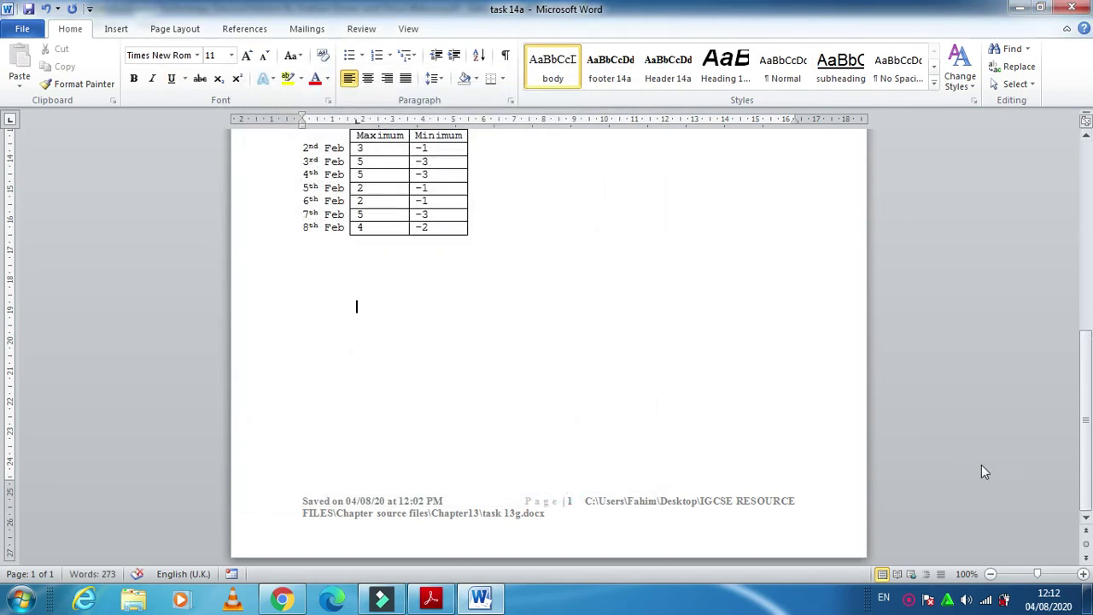
pyautogui.moveTo(1083, 399); pyautogui.dragTo(1082, 275)
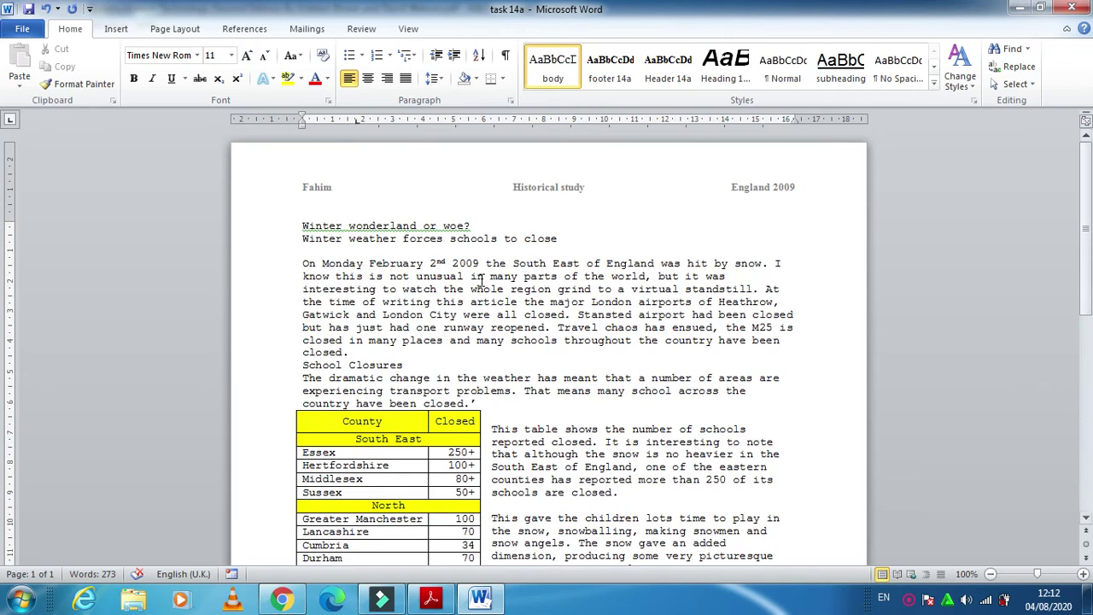
# - Apply the main heading style to the title and subheading to 'Winter weather forces schools to close' and 'School Closures'
pyautogui.moveTo(483, 222); pyautogui.dragTo(316, 231)
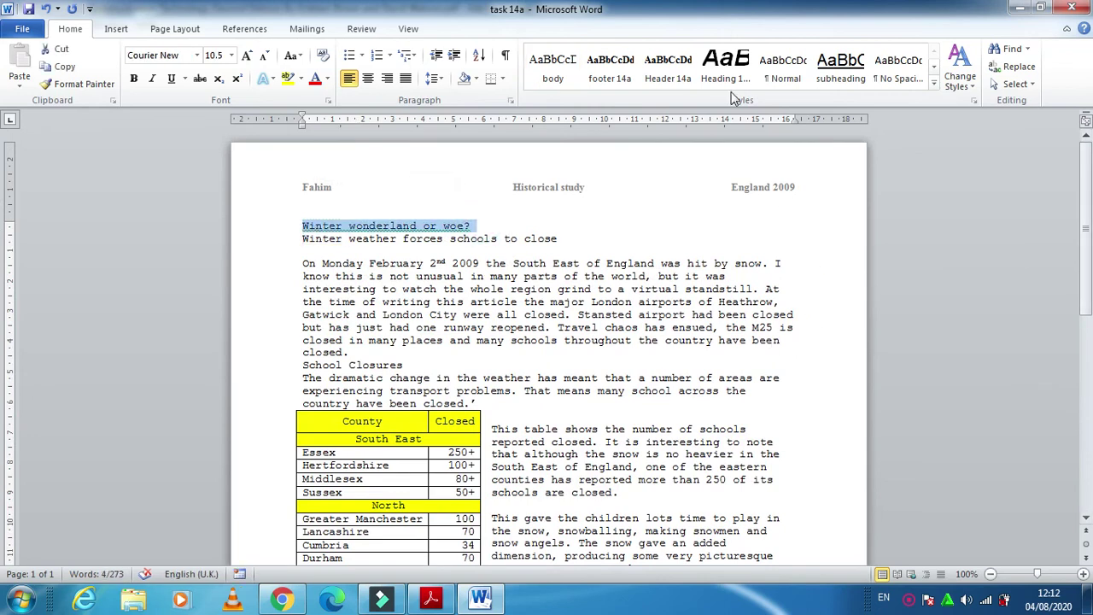
pyautogui.click(725, 64)
pyautogui.moveTo(561, 265); pyautogui.dragTo(307, 261)
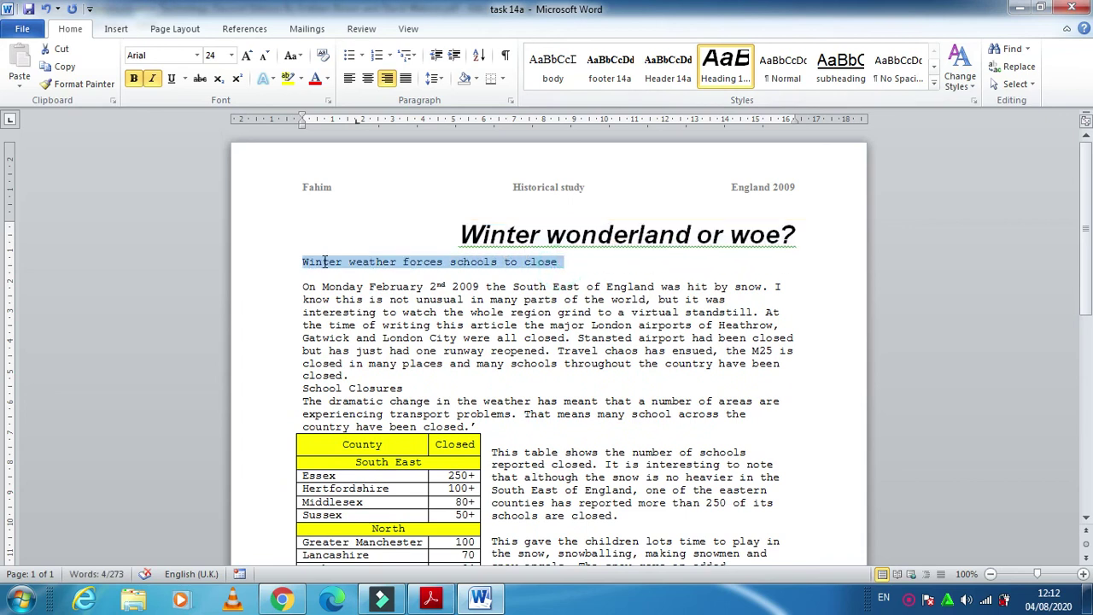
pyautogui.click(832, 65)
pyautogui.click(595, 314)
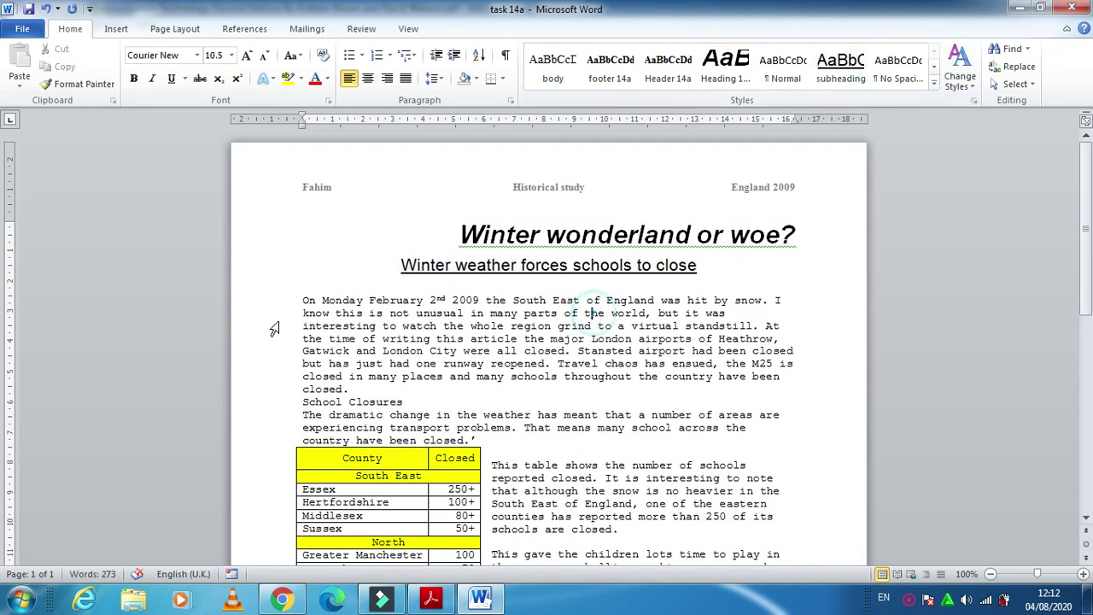
pyautogui.moveTo(301, 299); pyautogui.dragTo(646, 418)
pyautogui.click(646, 416)
pyautogui.moveTo(406, 401); pyautogui.dragTo(303, 401)
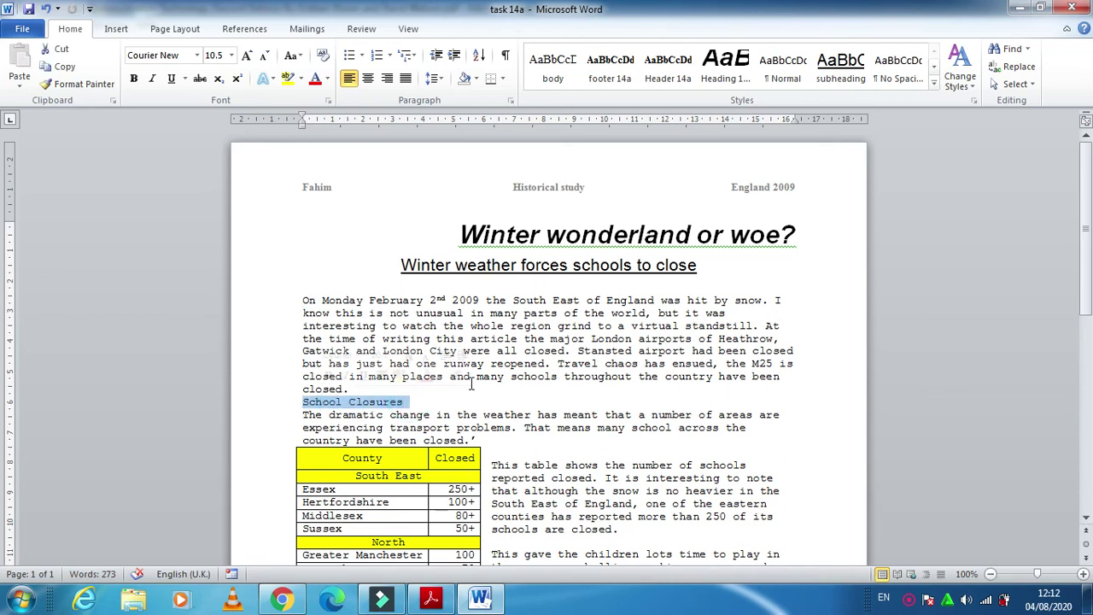
pyautogui.click(854, 72)
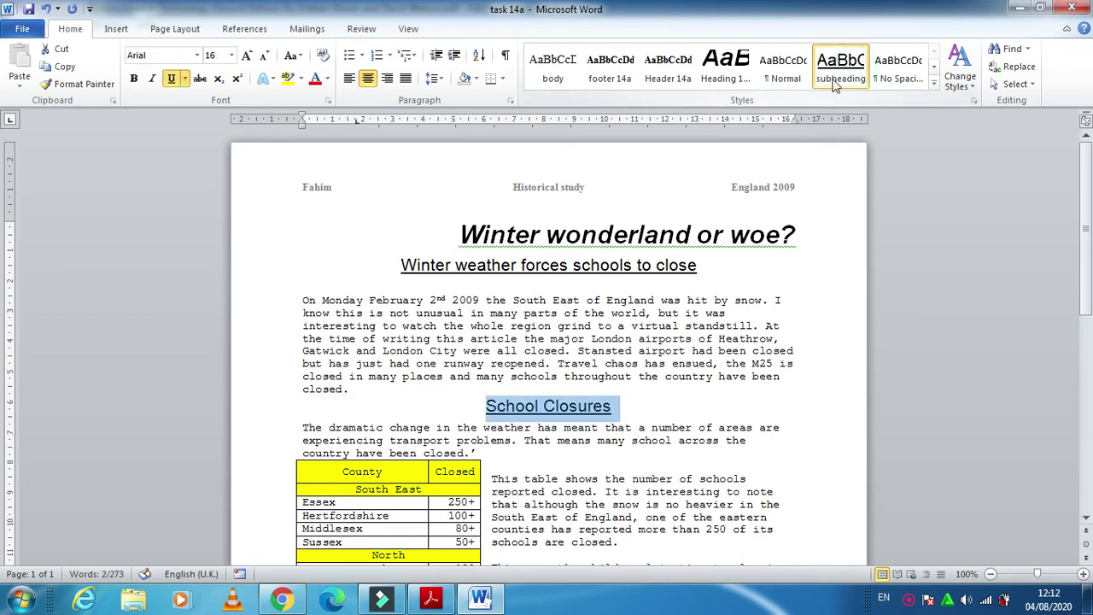
# - Apply the body style to the first paragraph, 'The dramatic change' paragraph and the text beside the table
pyautogui.click(280, 373)
pyautogui.moveTo(300, 302); pyautogui.dragTo(369, 400)
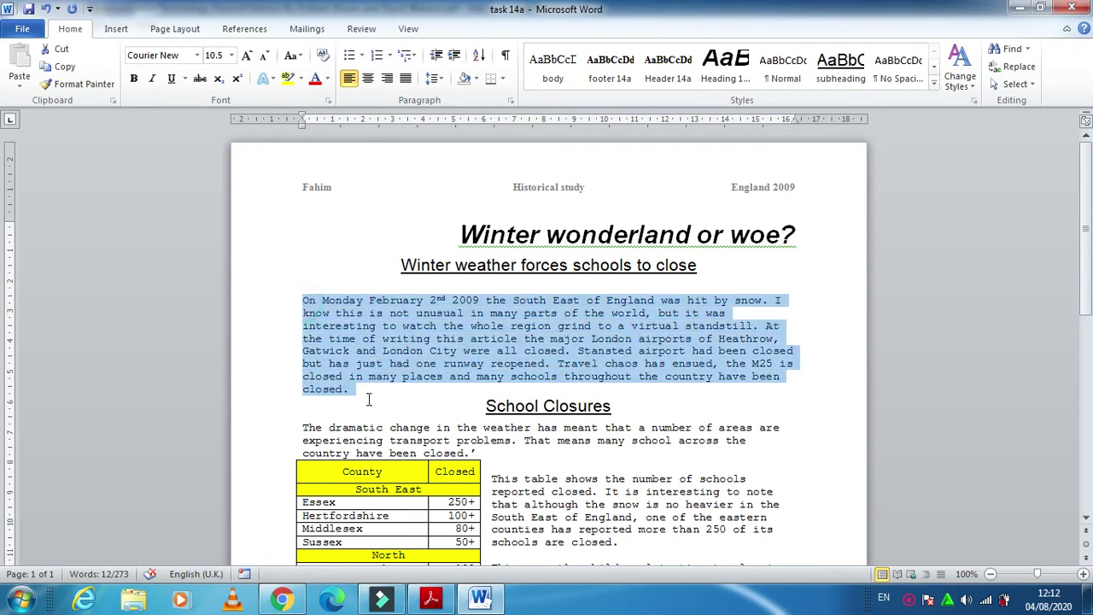
pyautogui.click(552, 68)
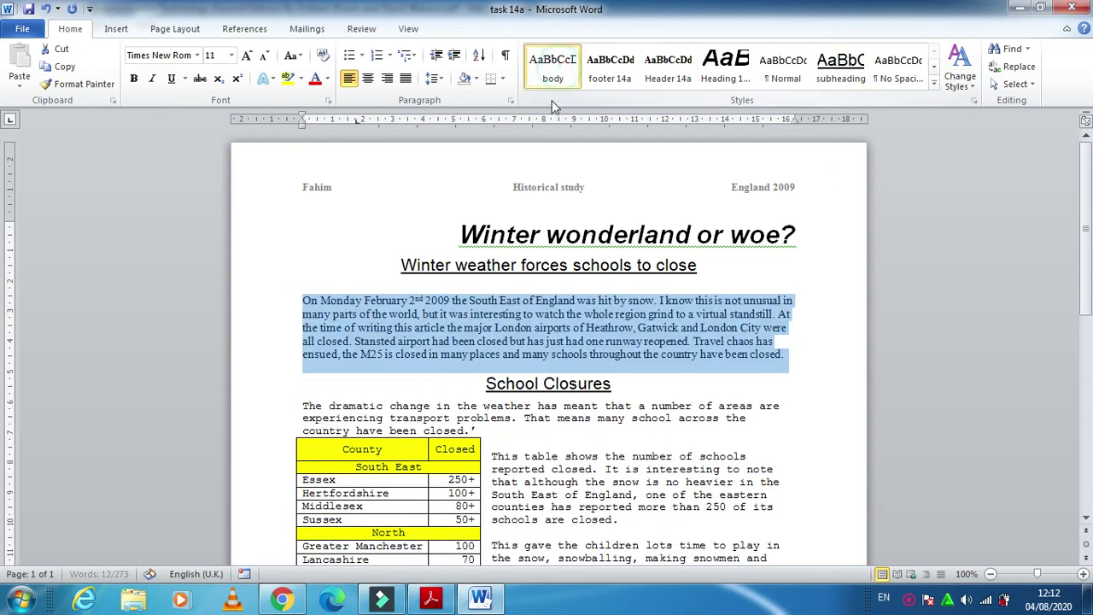
pyautogui.scroll(-2, 801, 431)
pyautogui.moveTo(302, 328); pyautogui.dragTo(565, 473)
pyautogui.click(552, 68)
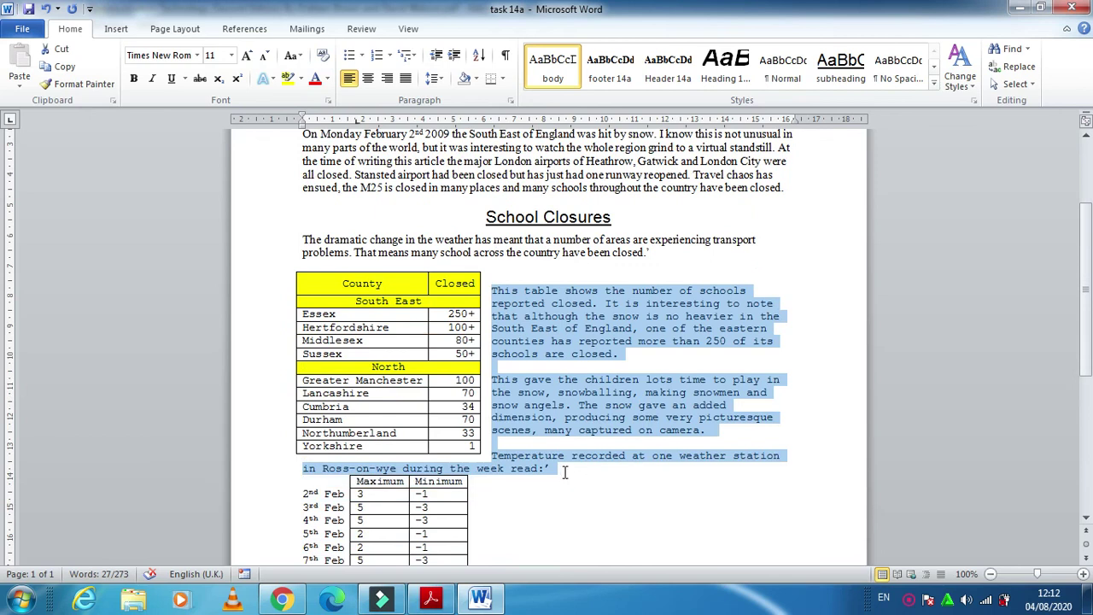
pyautogui.click(555, 68)
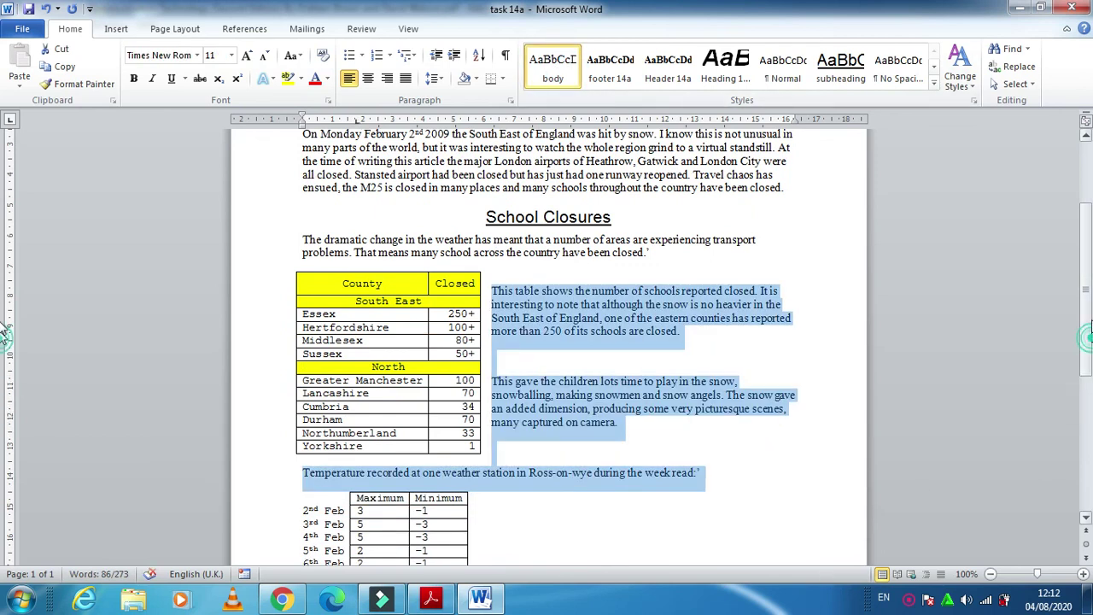
pyautogui.scroll(4, 4, 341)
pyautogui.scroll(-7, 4, 314)
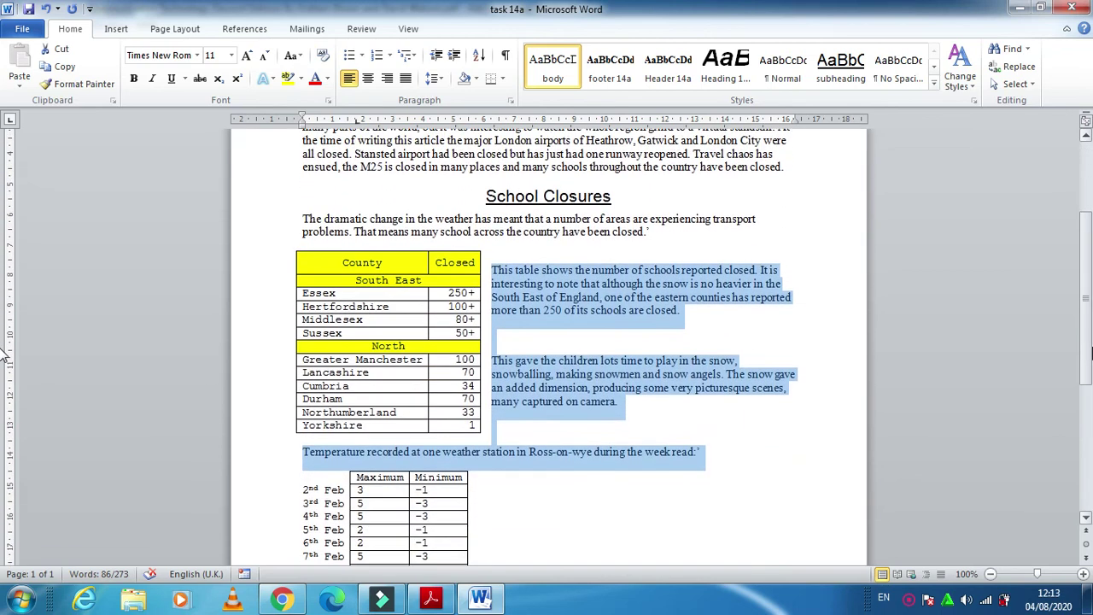
# - Start Save As in the Chapter14 folder, changing the file name from task 14a to 'task 14b'
pyautogui.click(24, 29)
pyautogui.press('Escape')
pyautogui.press('F12')
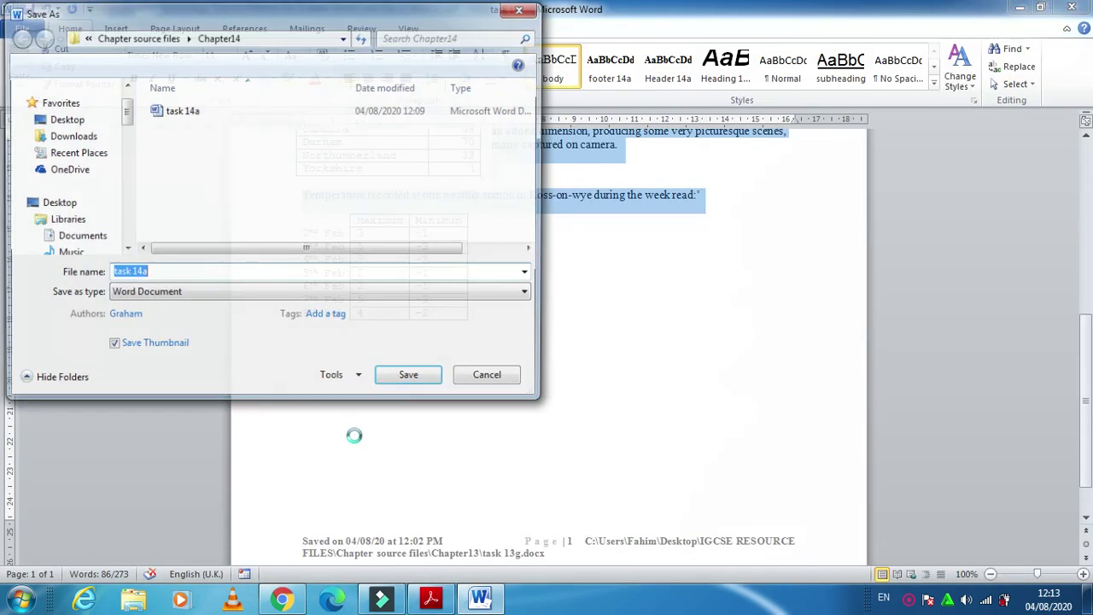
pyautogui.press('End')
pyautogui.press('BackSpace')
pyautogui.write('b')
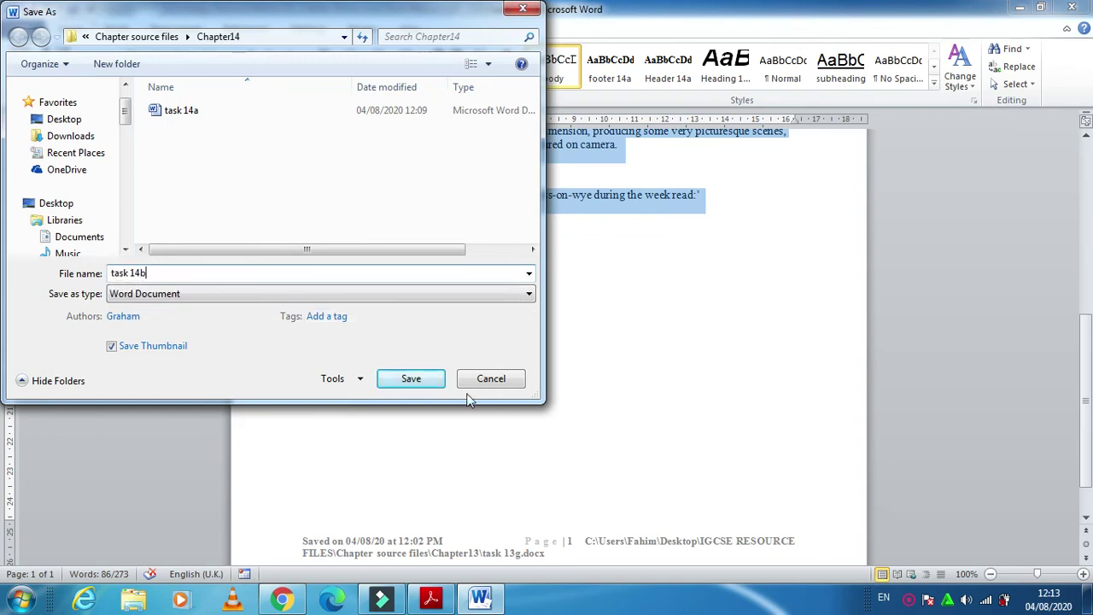